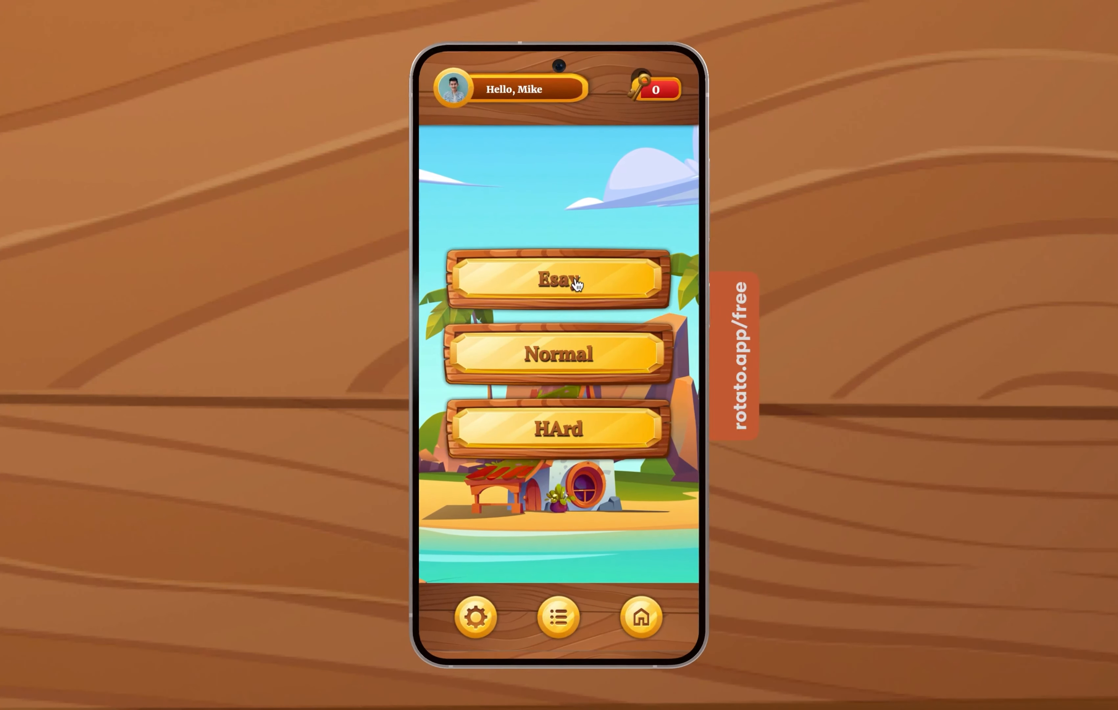
Step: Start a game at the easy level and flip the two cards in the first row to try the gameplay
click(576, 280)
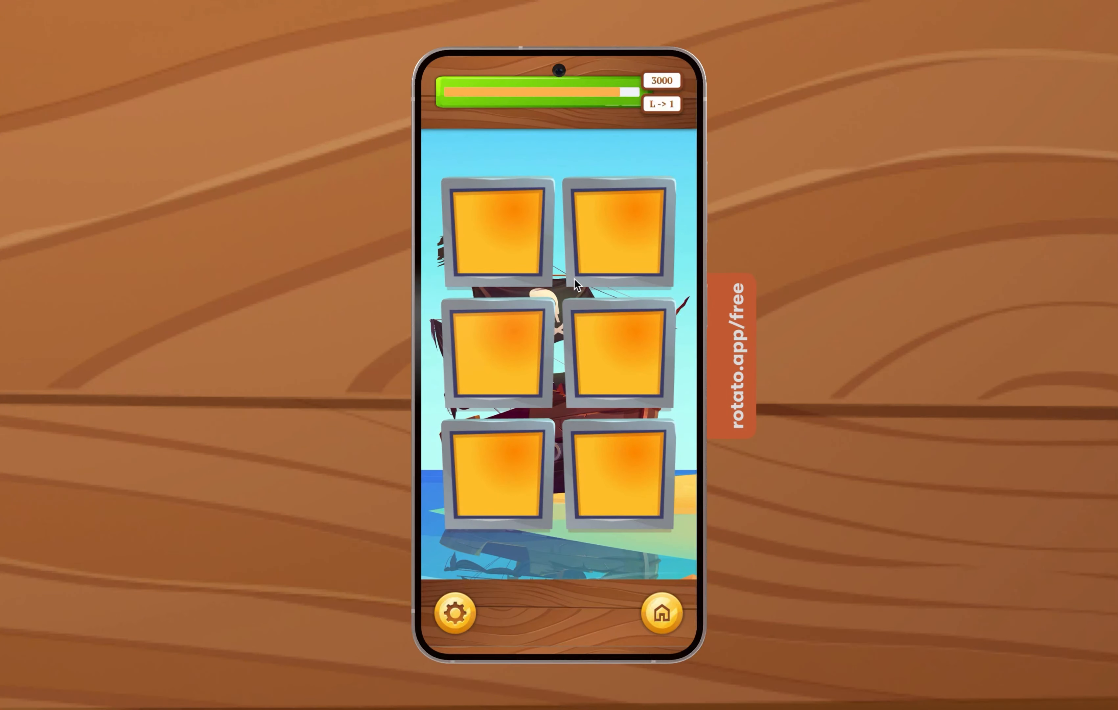
click(532, 255)
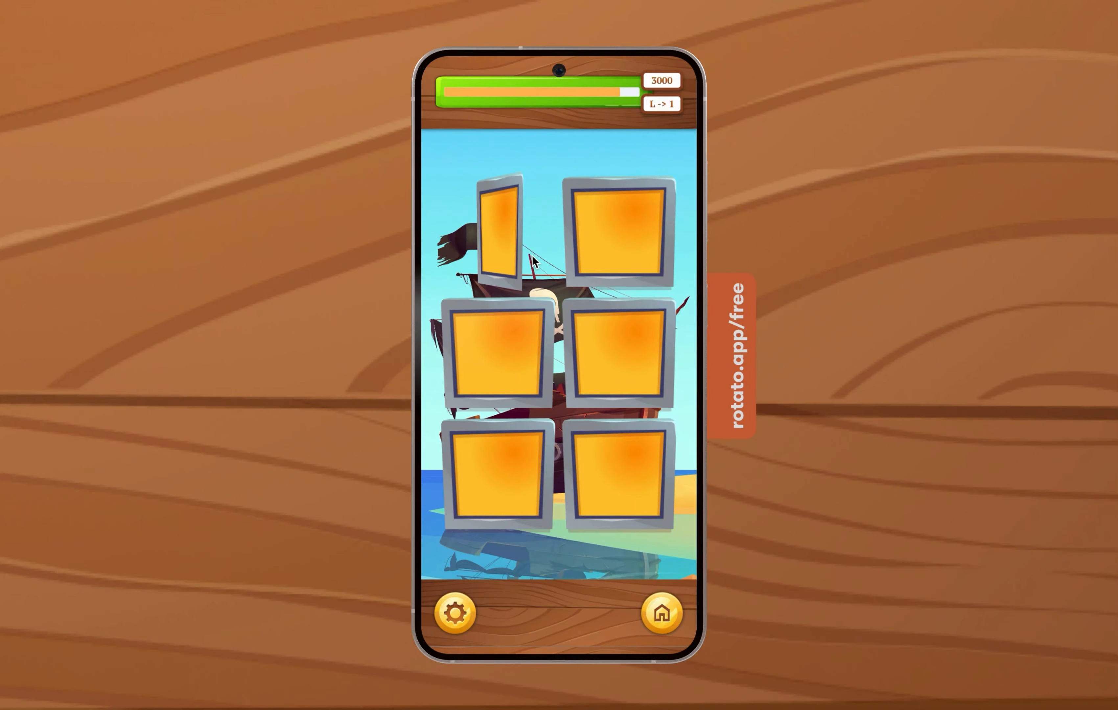
click(601, 250)
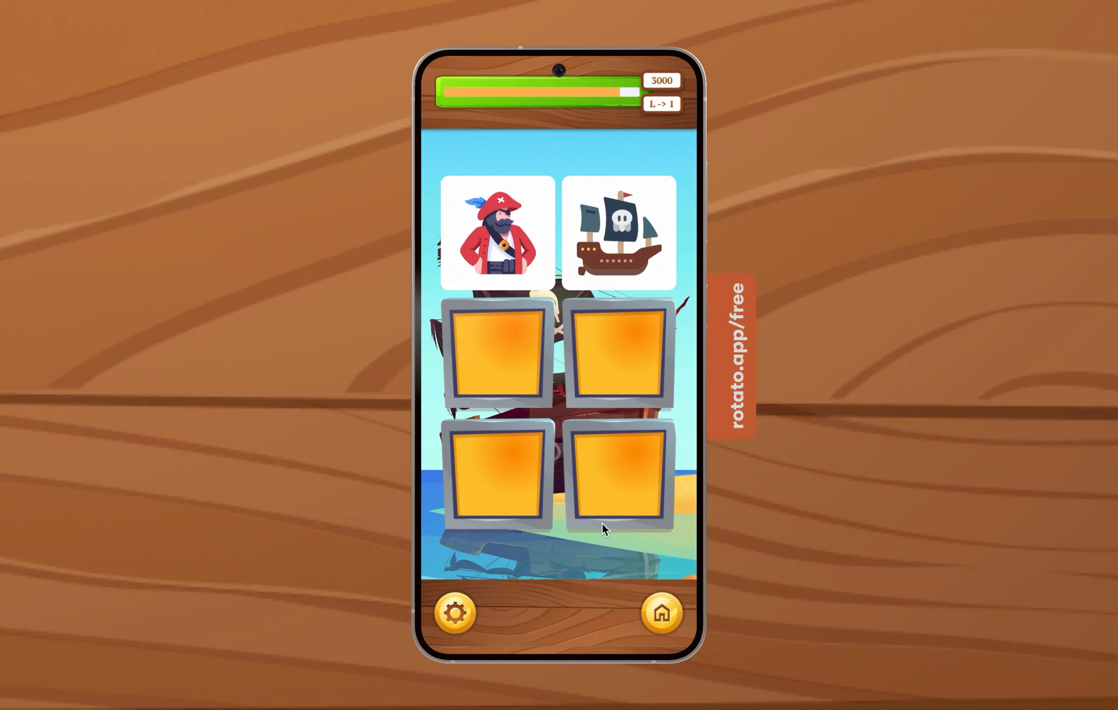
click(456, 613)
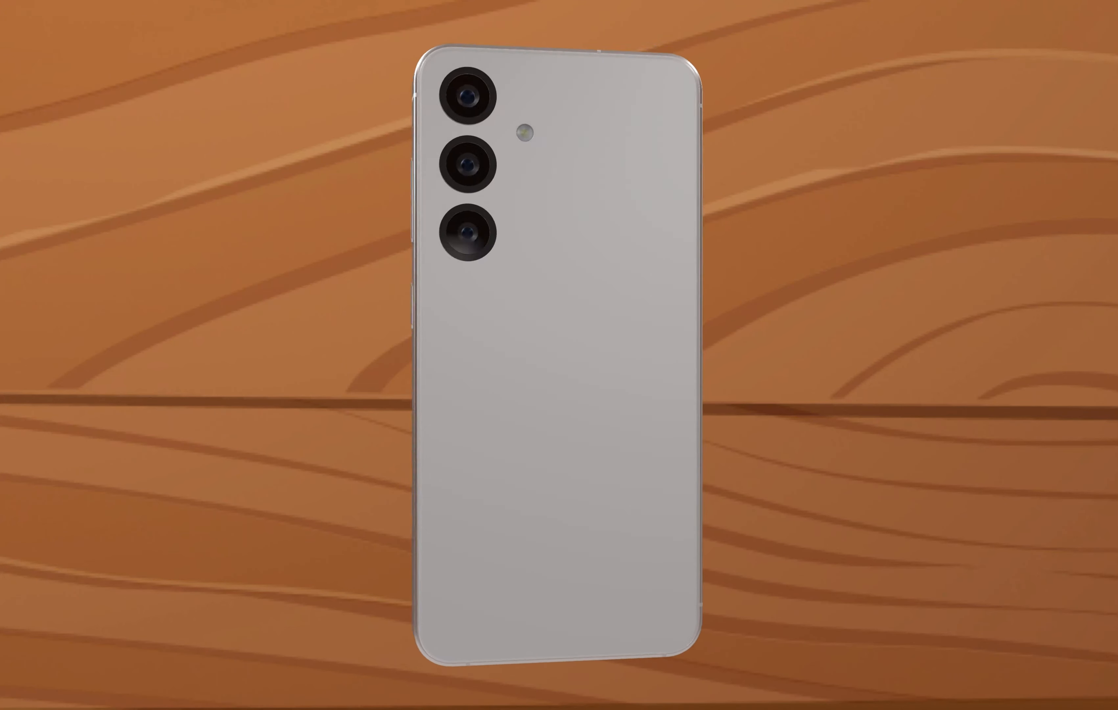
click(629, 624)
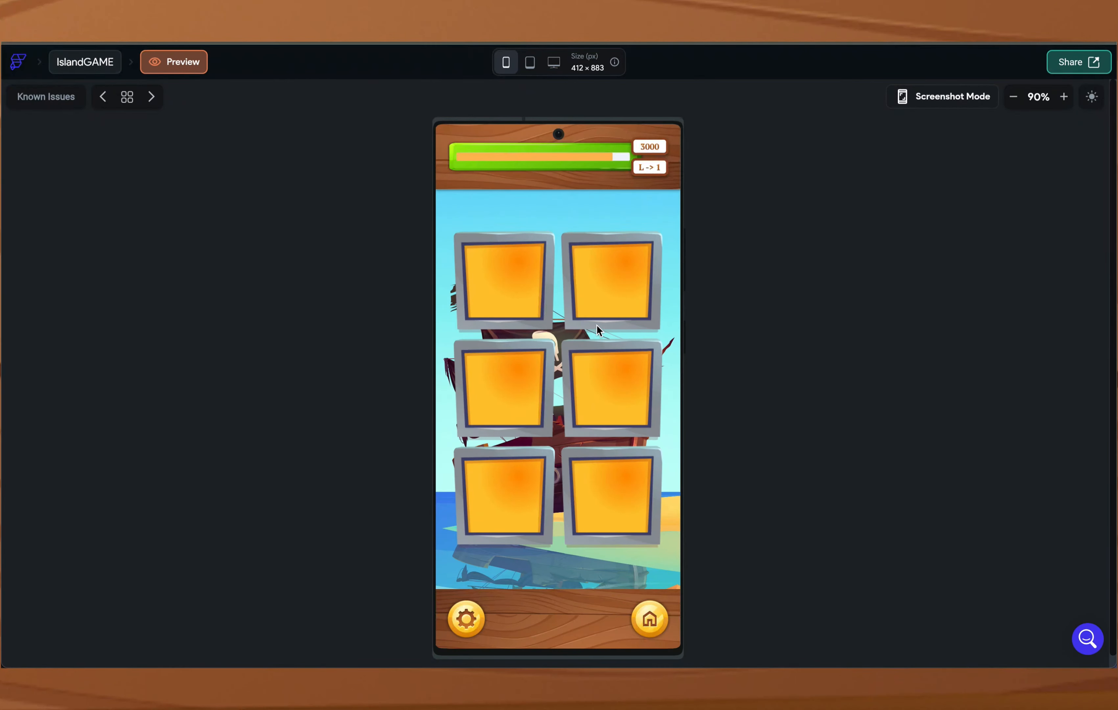
click(592, 321)
click(514, 311)
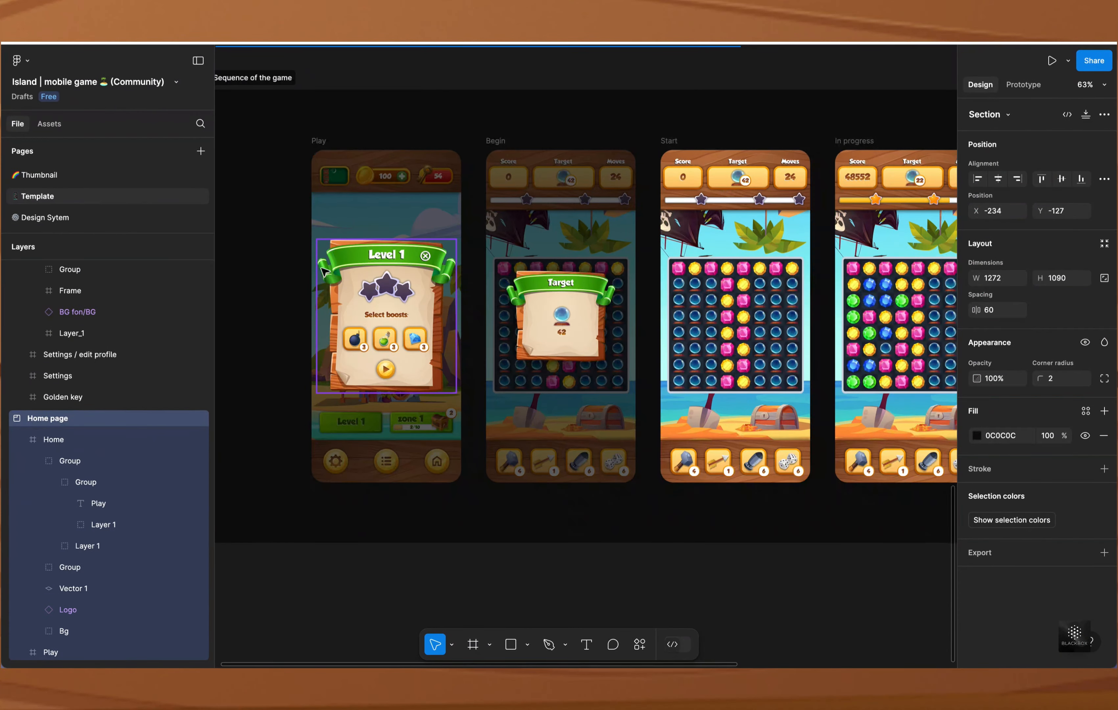
Step: Examine the Island template from the game sequence up to the Home page section, and select the Play button group on the Home screen
scroll(323, 271, down, 5)
scroll(324, 269, up, 10)
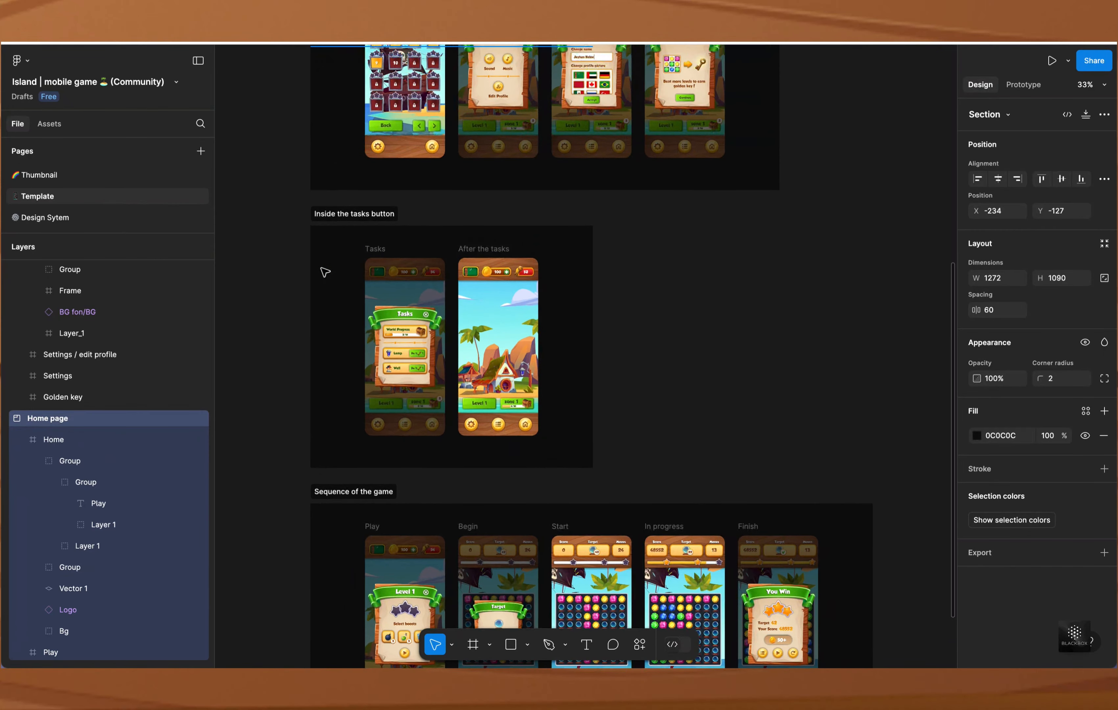
scroll(325, 268, up, 8)
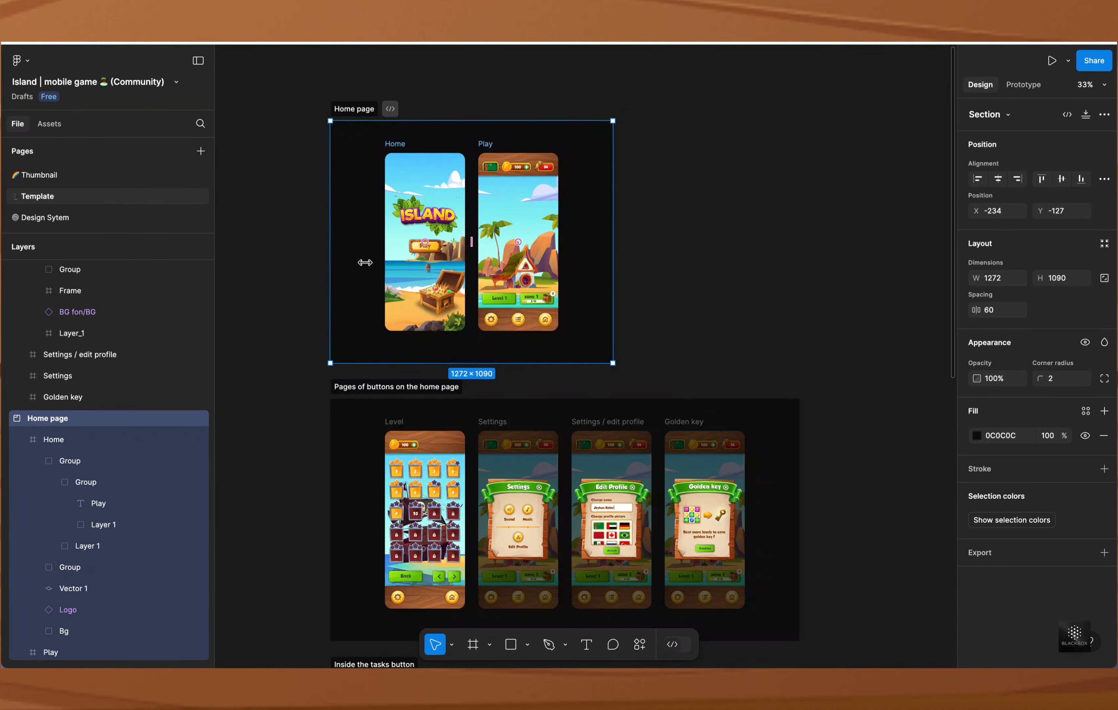
scroll(403, 259, up, 5)
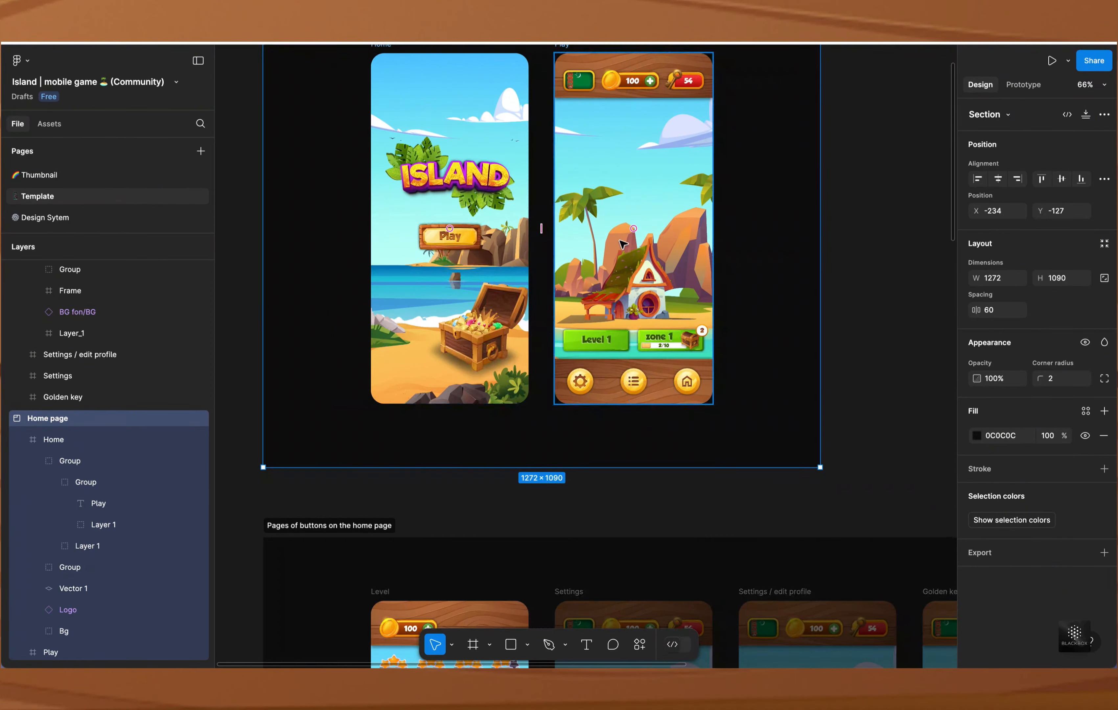
click(449, 242)
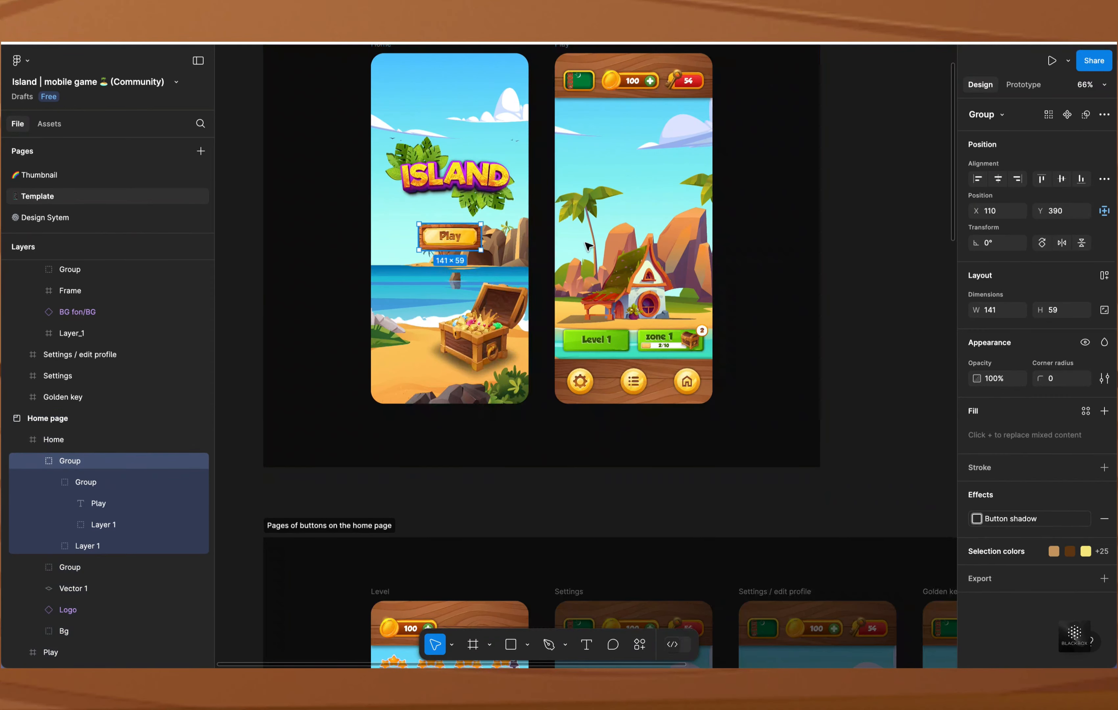
Step: Examine the Home and Play screens and the "Pages of buttons on the home page" section of the template
scroll(616, 249, down, 2)
scroll(615, 246, up, 2)
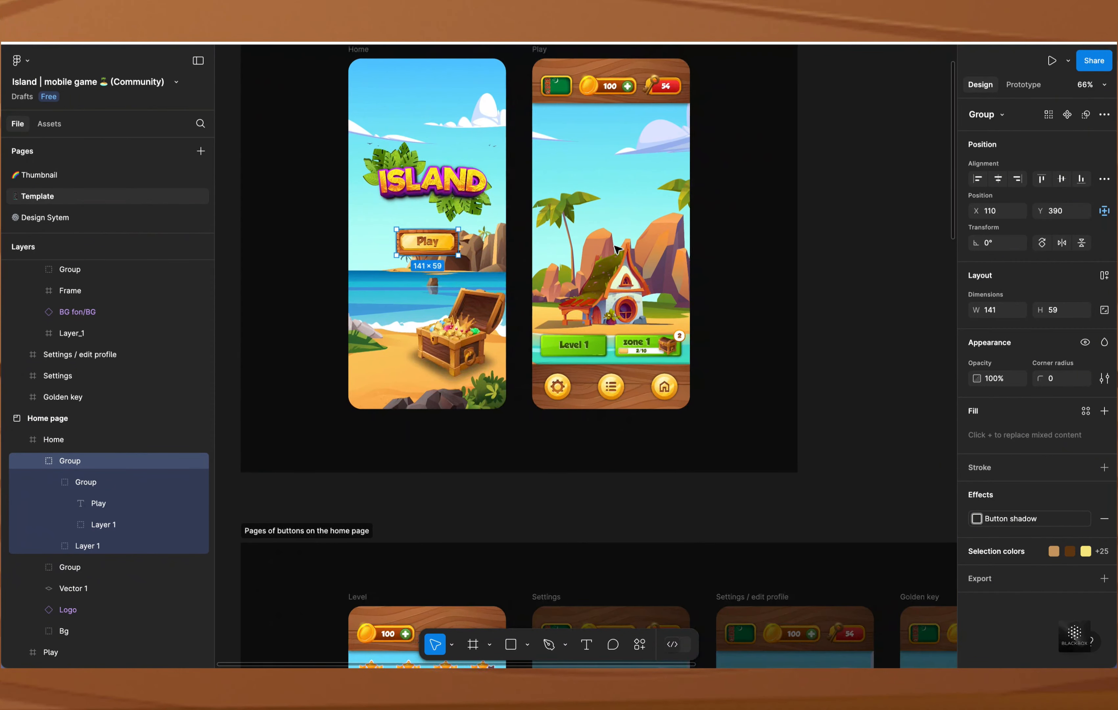
scroll(615, 246, down, 1)
scroll(616, 248, down, 3)
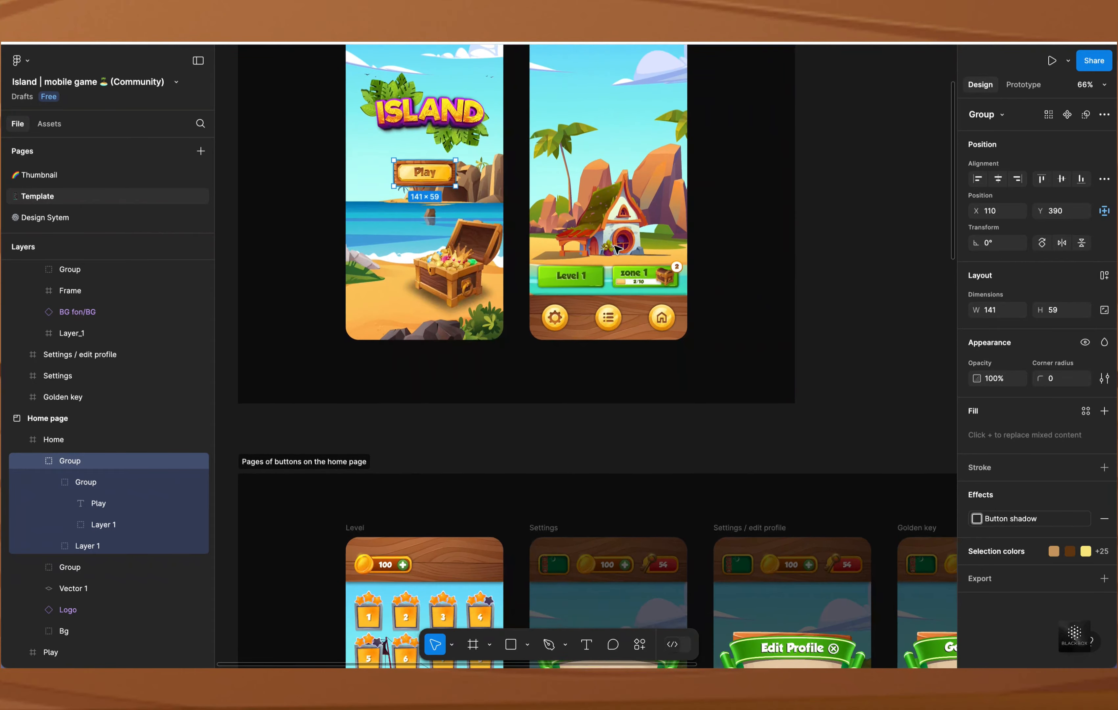
scroll(513, 403, down, 5)
scroll(513, 403, down, 3)
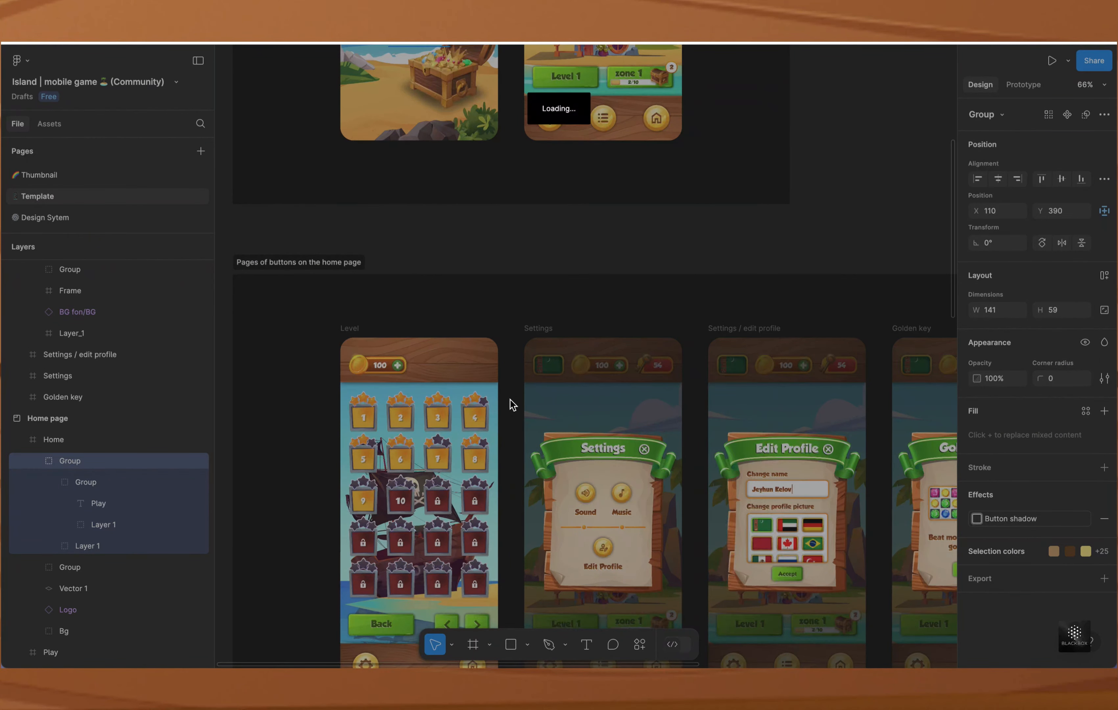
Step: Switch to the FlutterFlow project to check its HomePage against the design, and return to the Figma template
key(ctrl+Left)
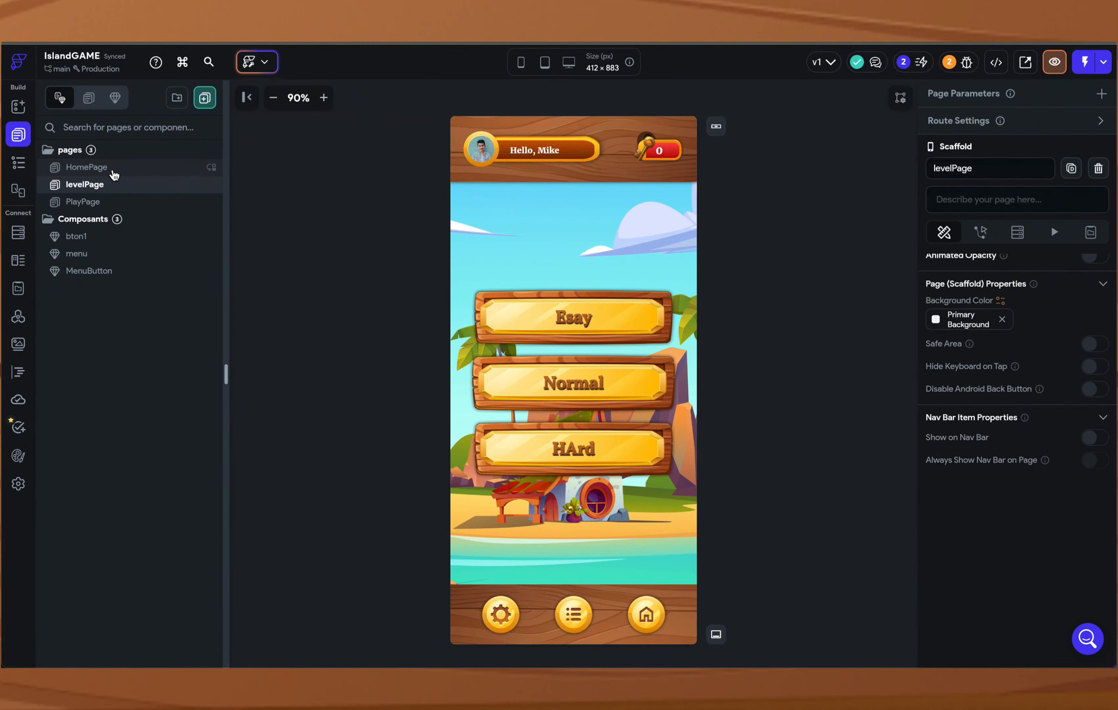
click(114, 174)
key(ctrl+Right)
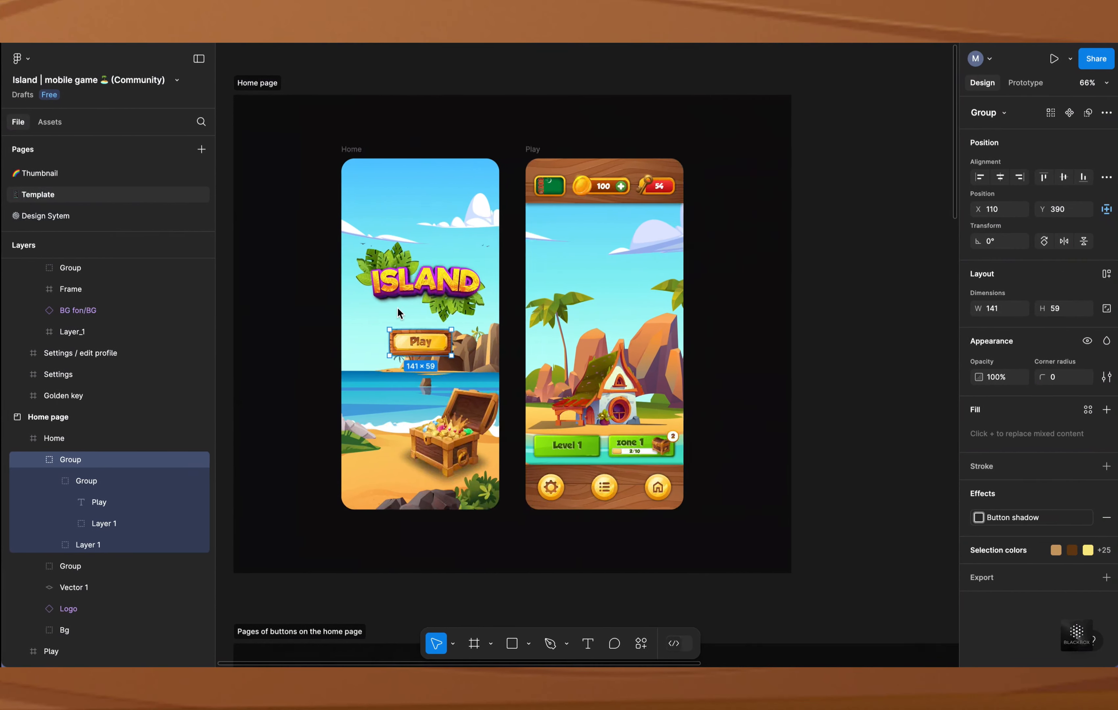
Step: Examine the Home page, Level, Settings, Tasks and "Sequence of the game" screens of the Figma template
scroll(403, 161, down, 1)
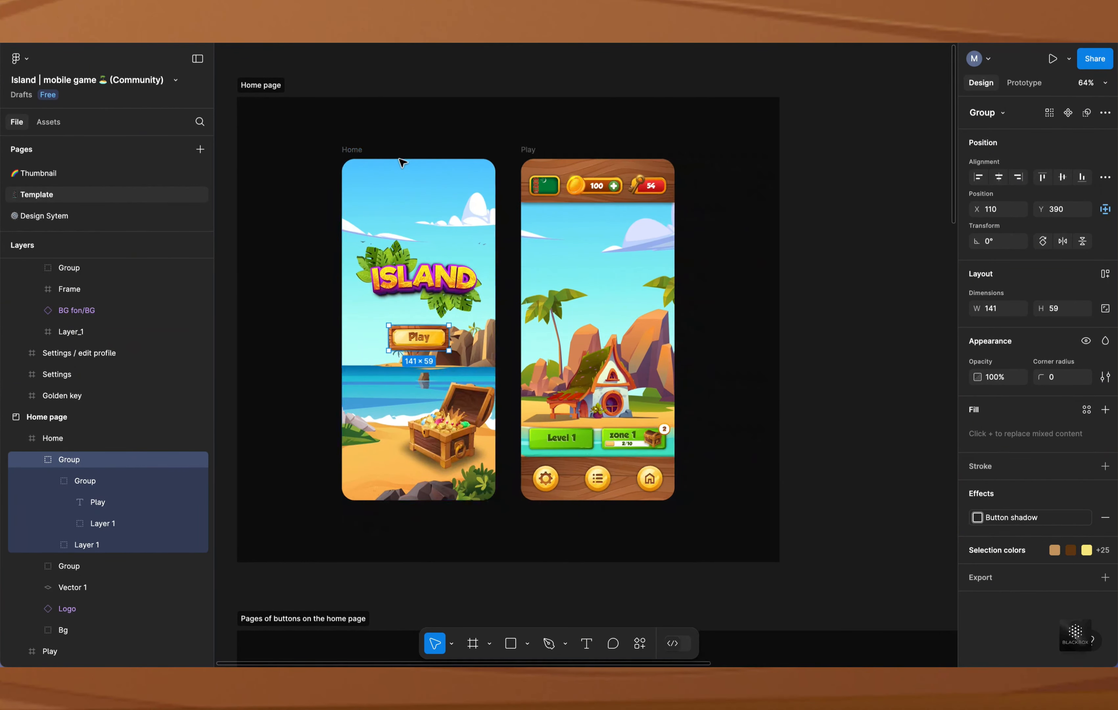
scroll(402, 160, up, 5)
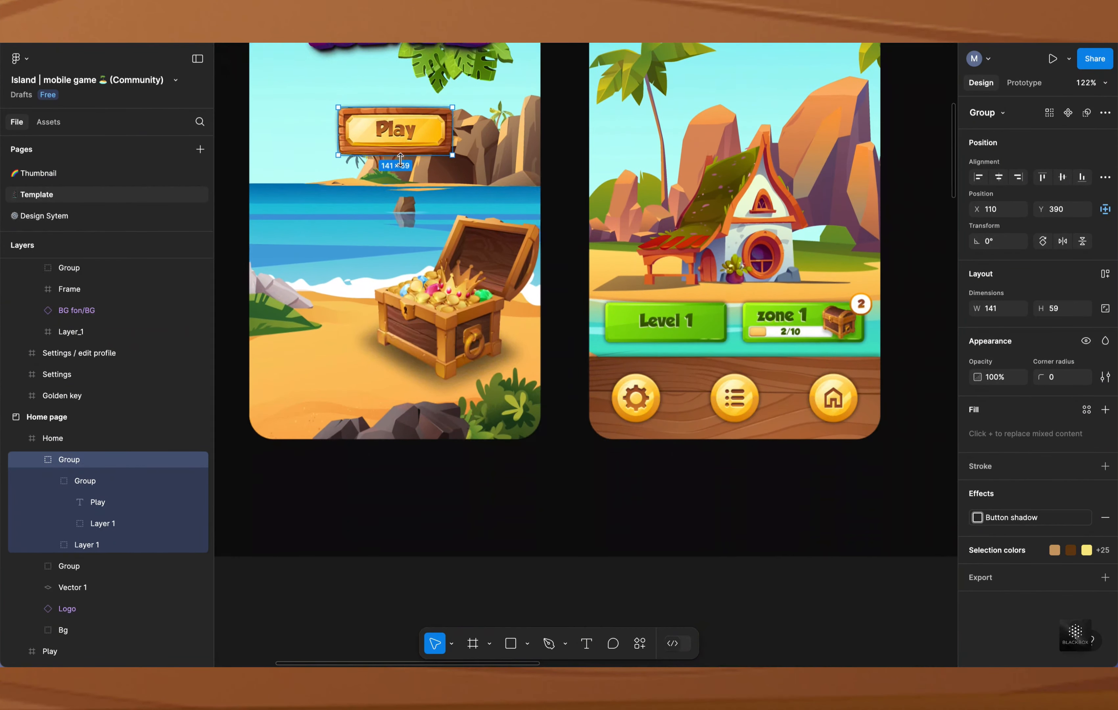
scroll(400, 160, down, 15)
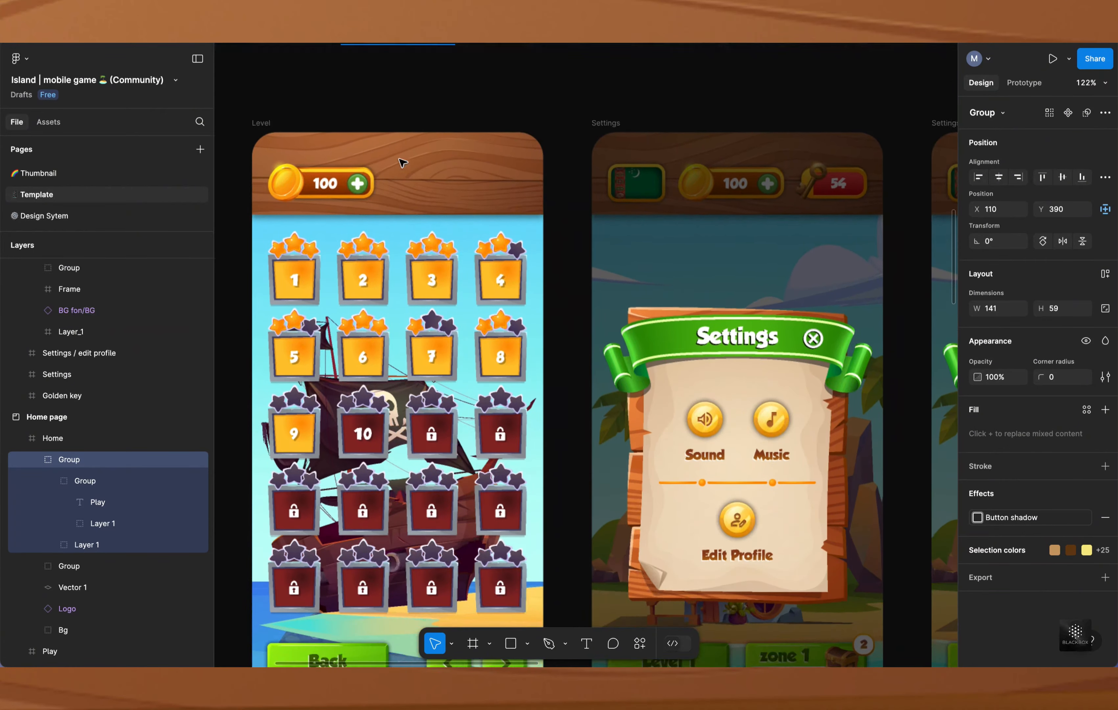
scroll(402, 162, down, 10)
scroll(403, 162, right, 4)
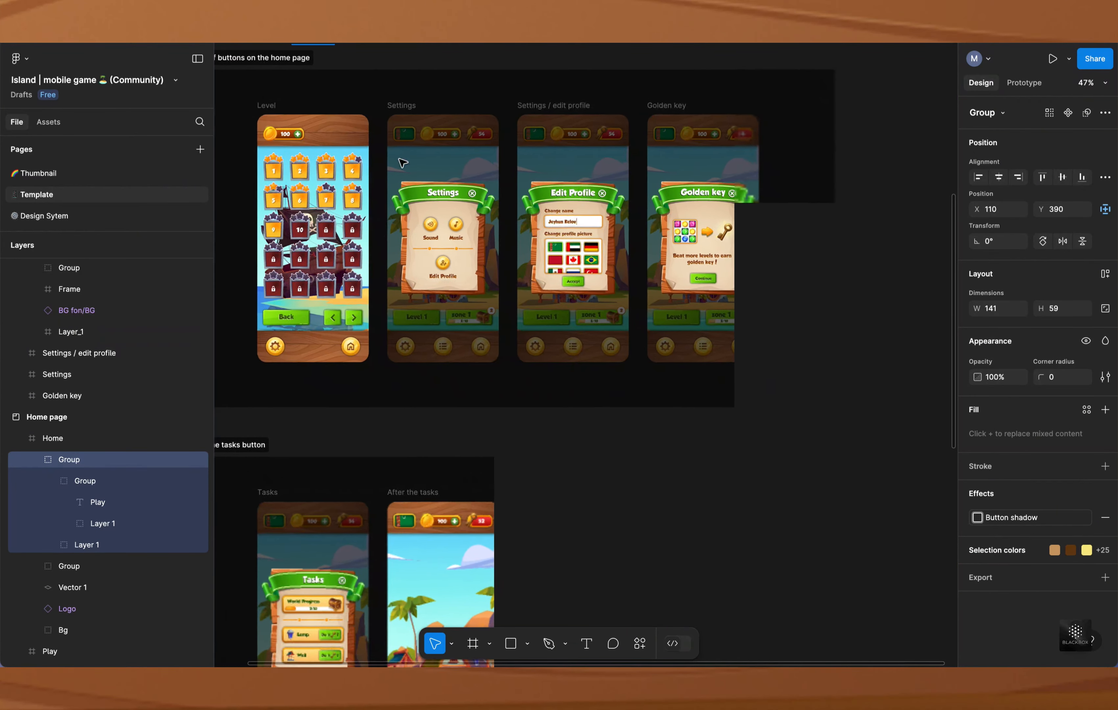
scroll(403, 162, down, 5)
scroll(403, 162, left, 1)
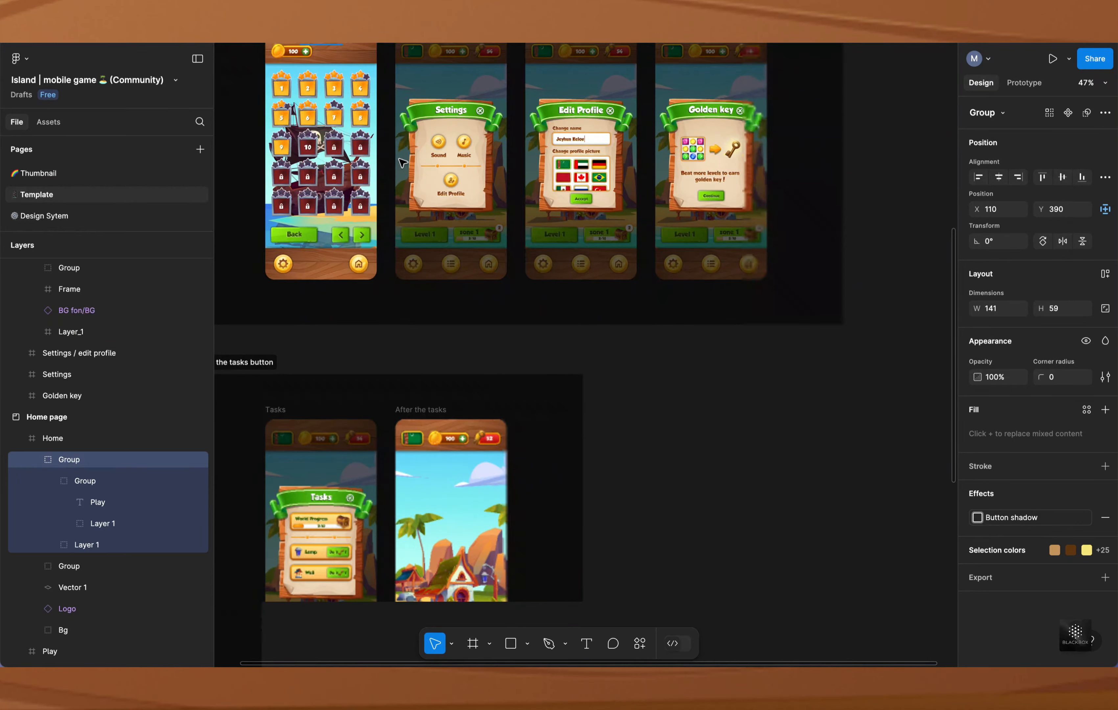
scroll(402, 163, down, 2)
scroll(400, 160, left, 1)
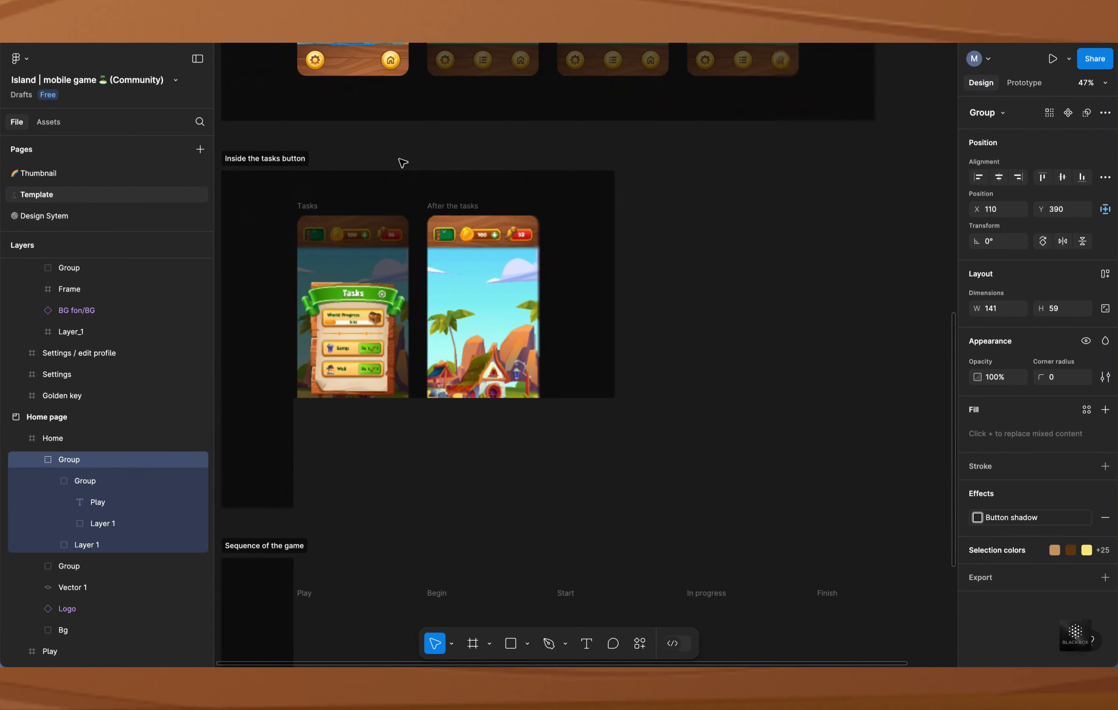
scroll(706, 361, down, 10)
scroll(705, 361, left, 1)
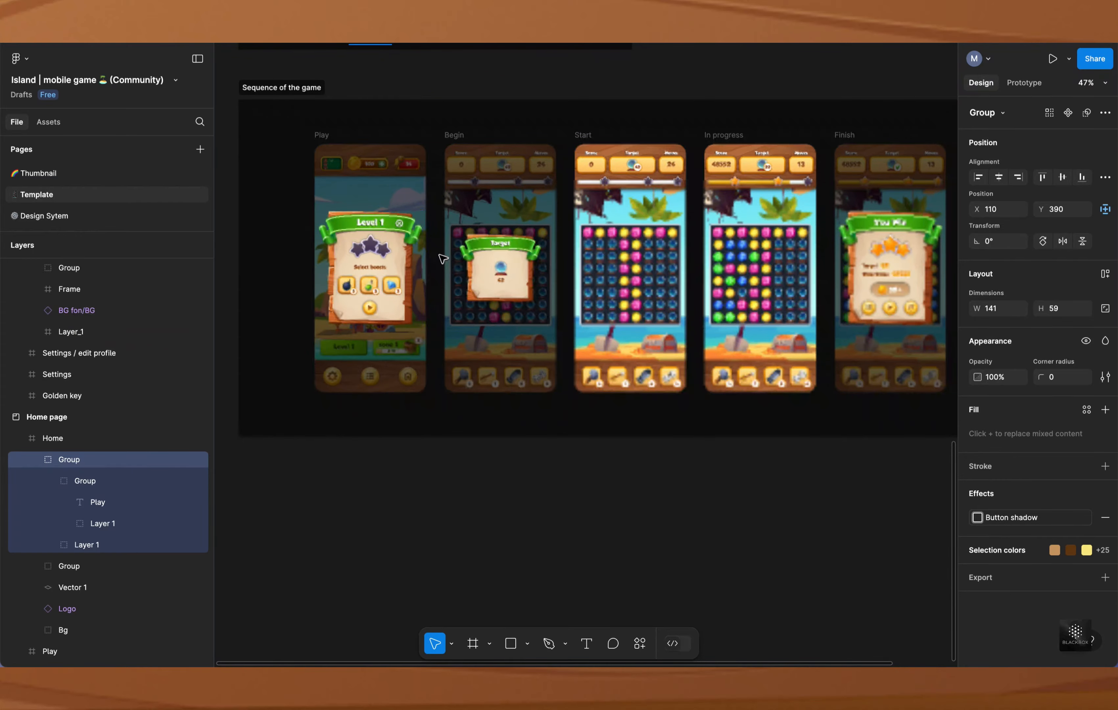
Step: Review the template screens again from the game sequence back to the Home page section
scroll(446, 258, up, 6)
scroll(446, 258, left, 1)
scroll(536, 223, up, 13)
scroll(526, 223, left, 3)
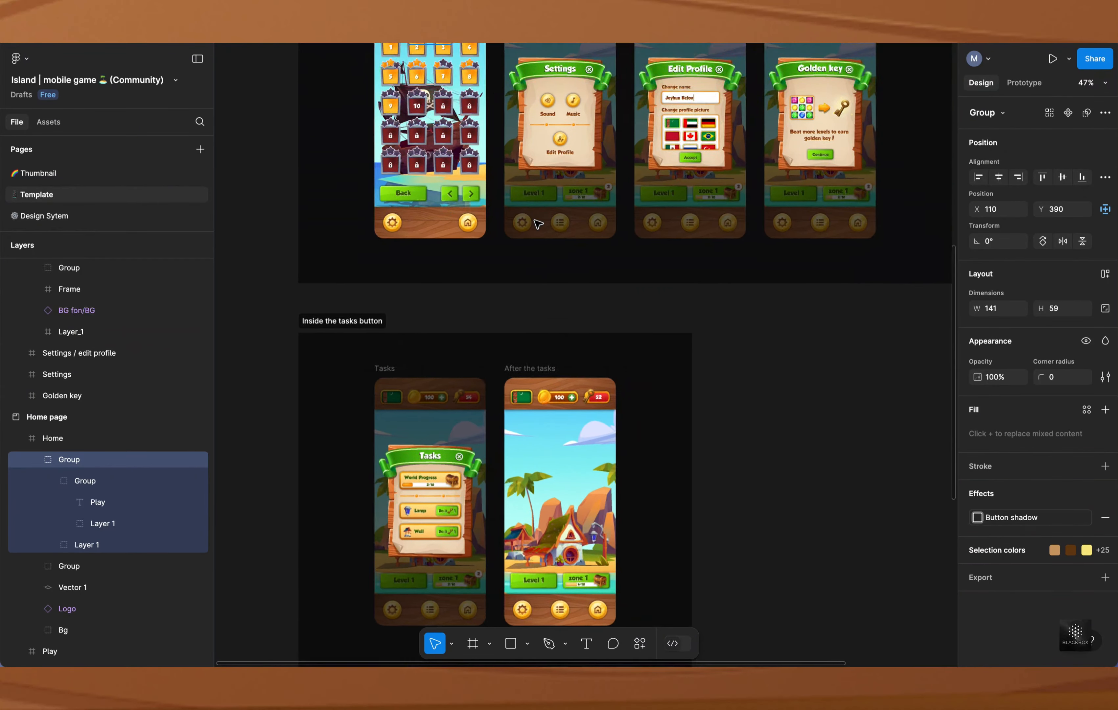
scroll(520, 223, up, 6)
scroll(519, 223, right, 1)
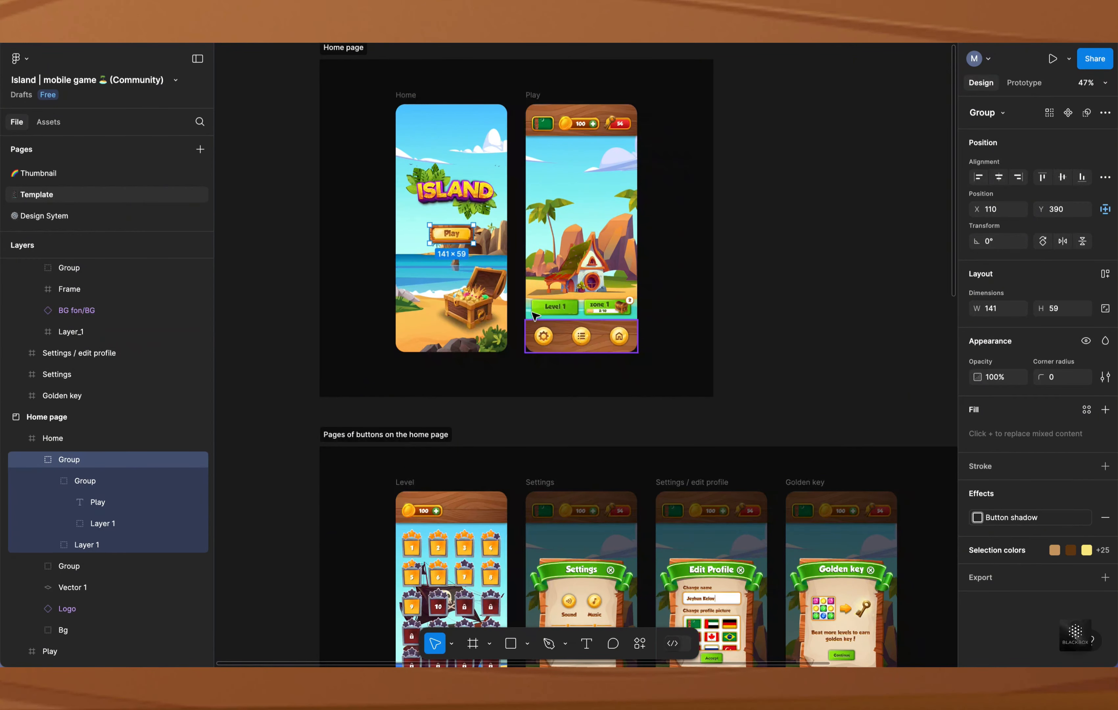
scroll(451, 241, up, 1)
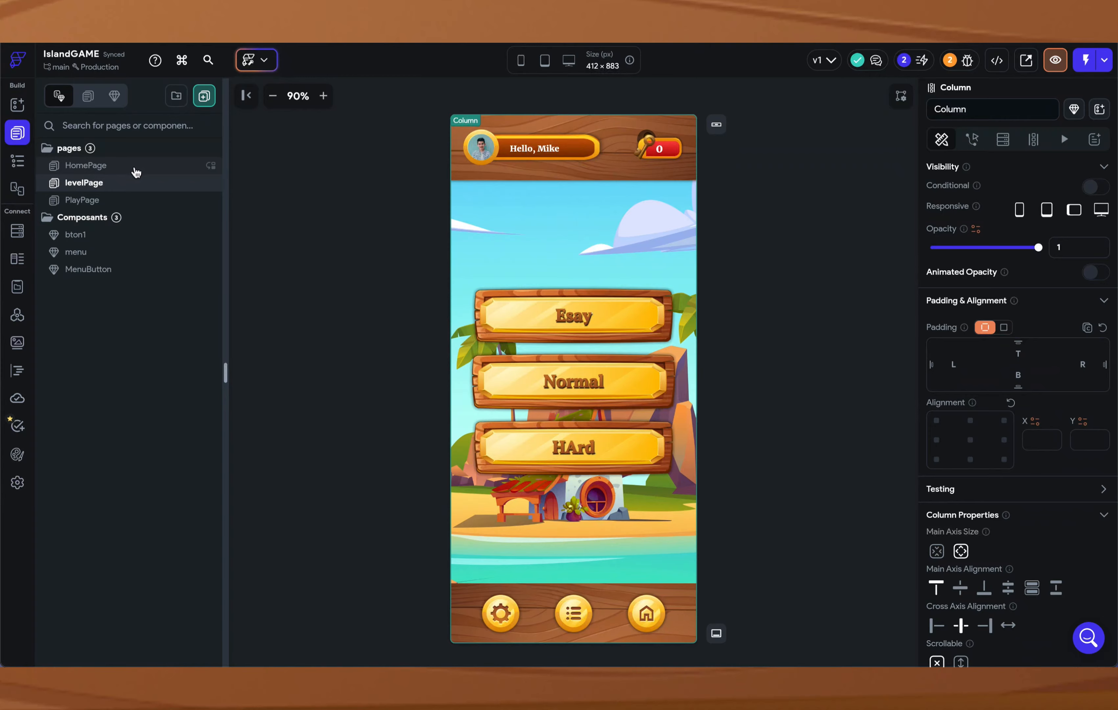
Step: Open HomePage in FlutterFlow and inspect the Stack in its widget tree
click(136, 169)
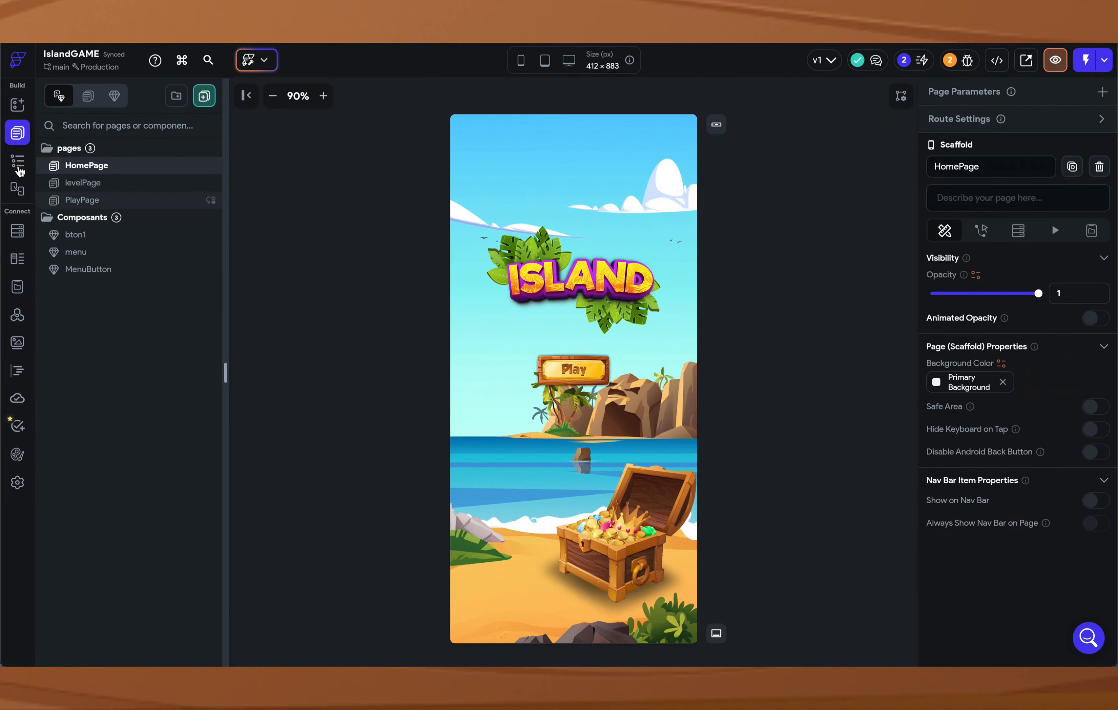
click(18, 168)
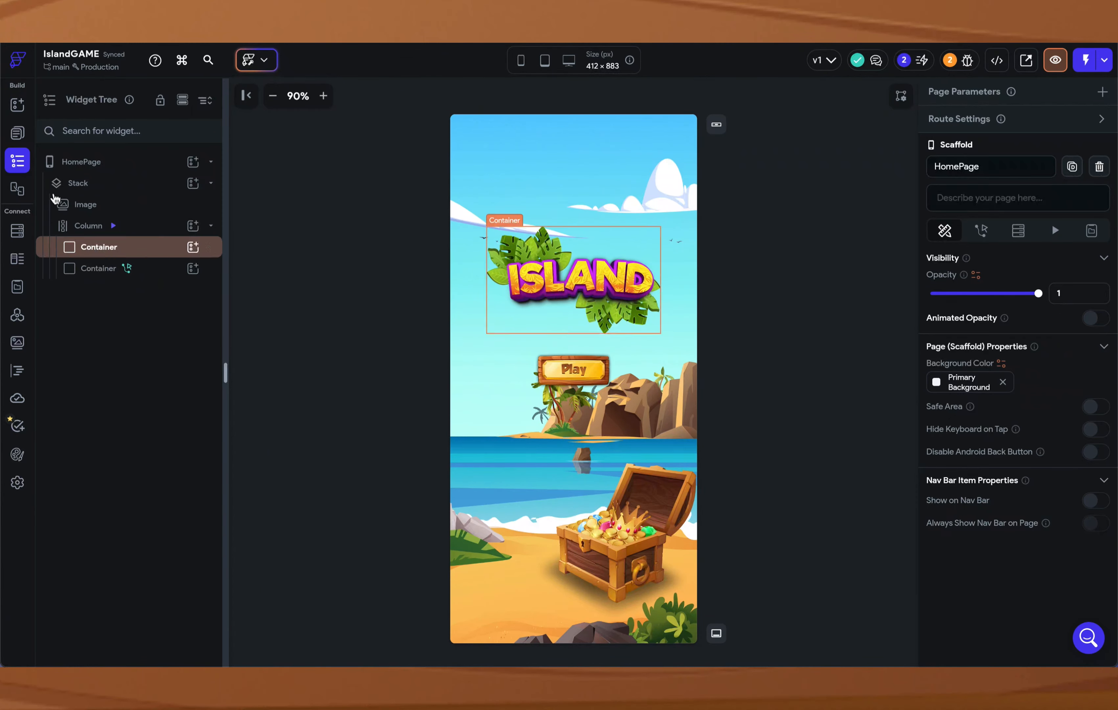
click(79, 183)
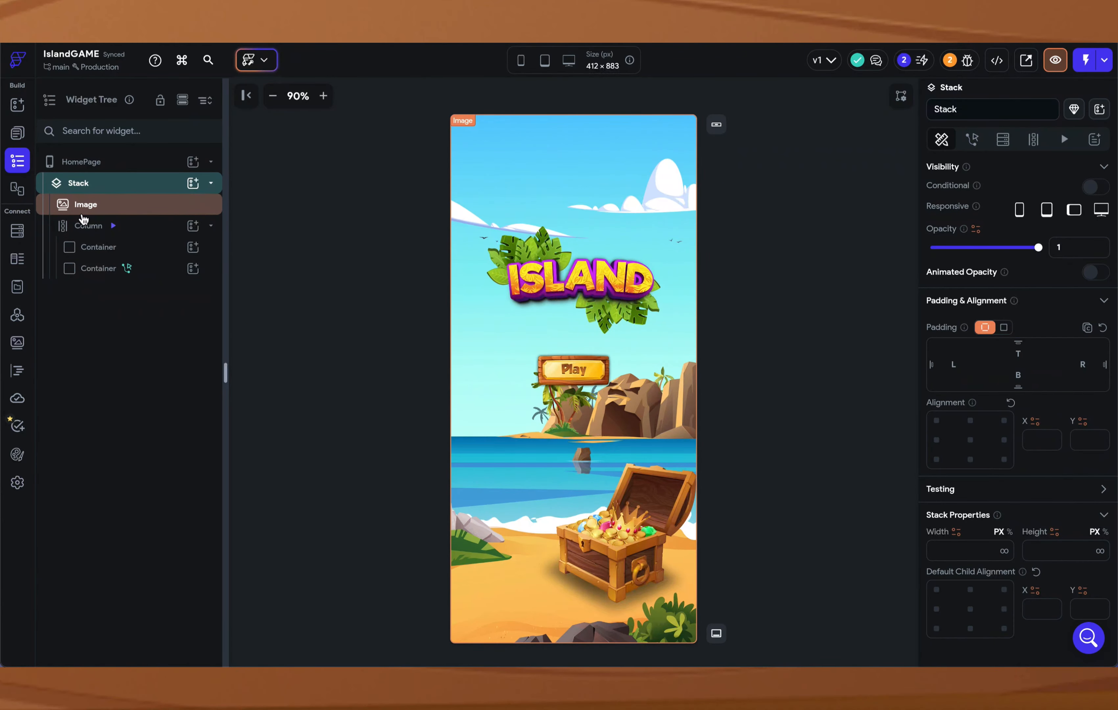
Step: Check the Column's contents by hiding and re-showing it on phones, and inspect its ISLAND logo and Play button containers
click(99, 226)
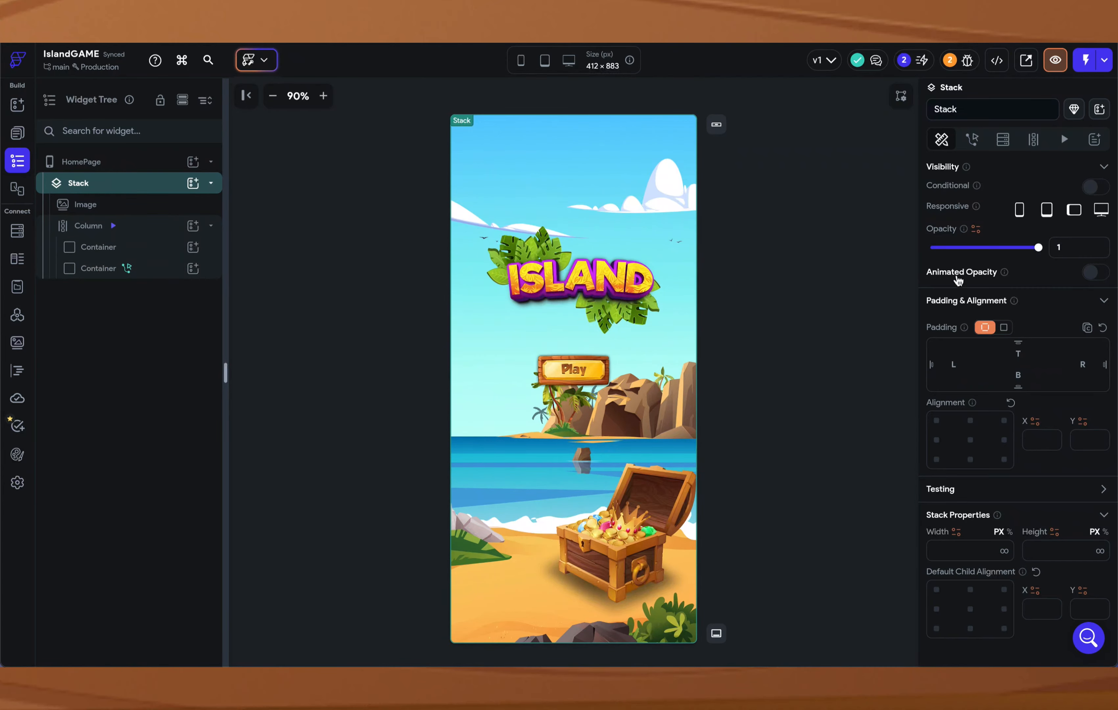
click(1020, 210)
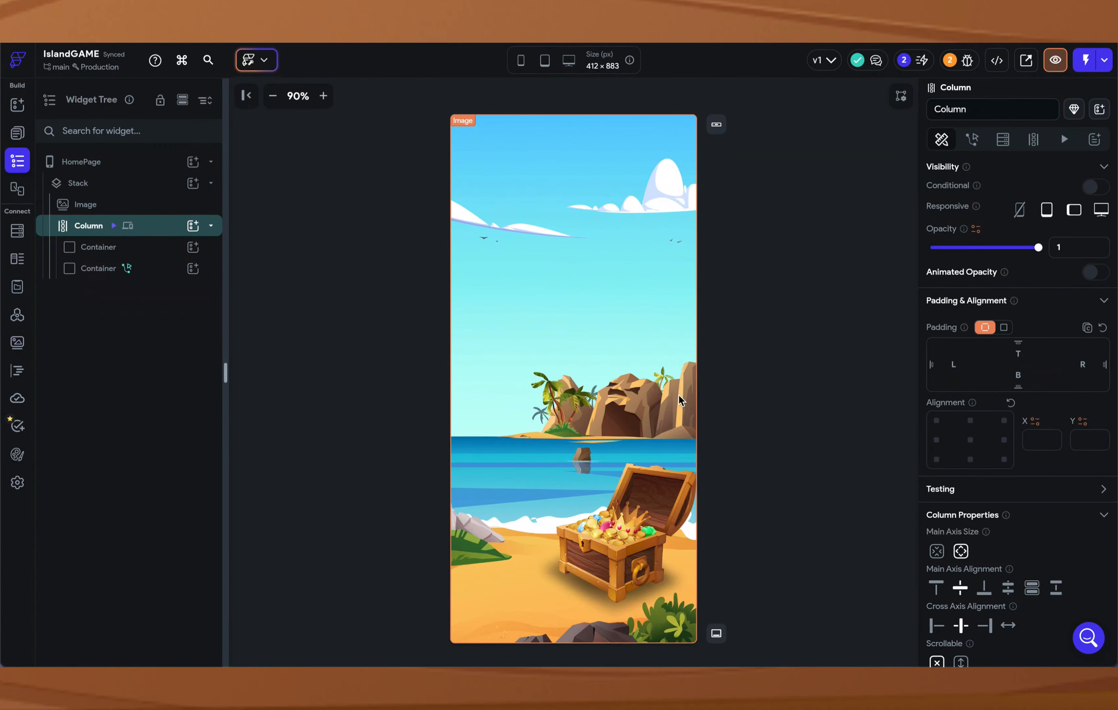
click(1020, 211)
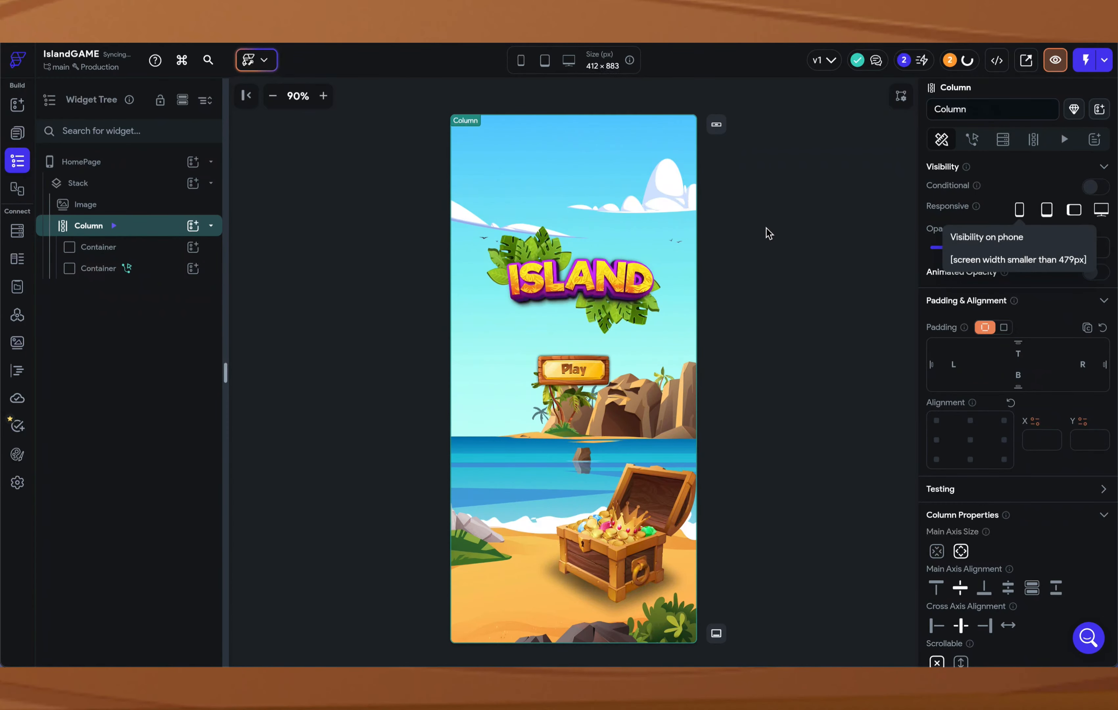
click(554, 284)
click(573, 383)
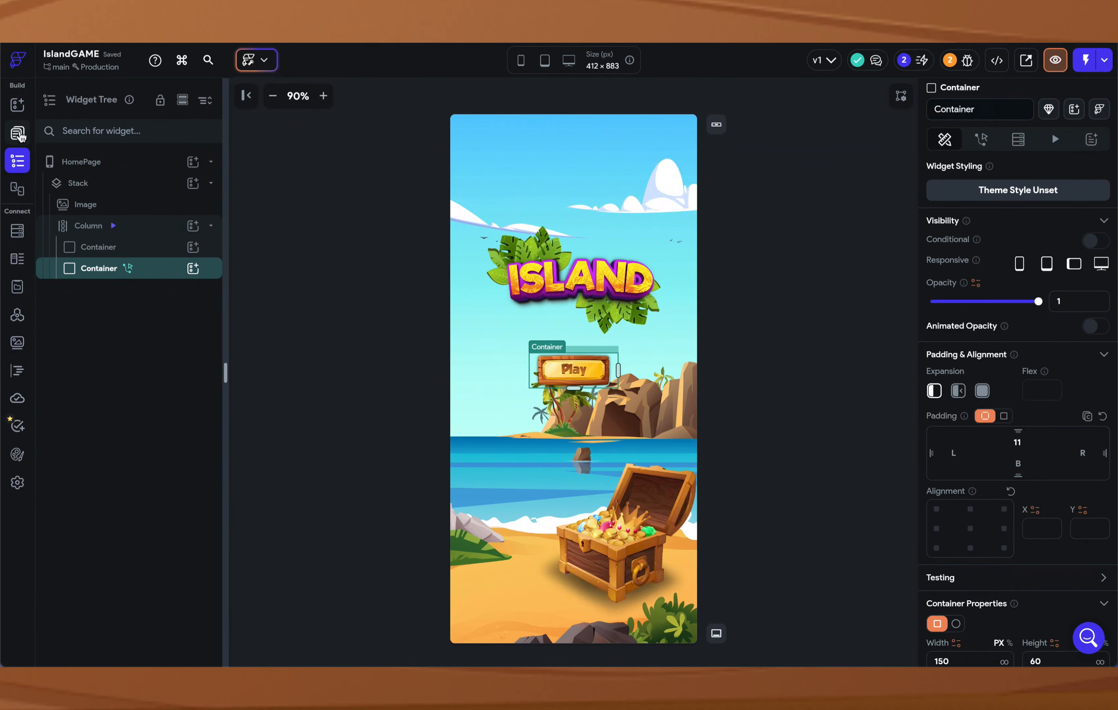
Step: Open levelPage and display its widget tree to examine the page structure
click(18, 134)
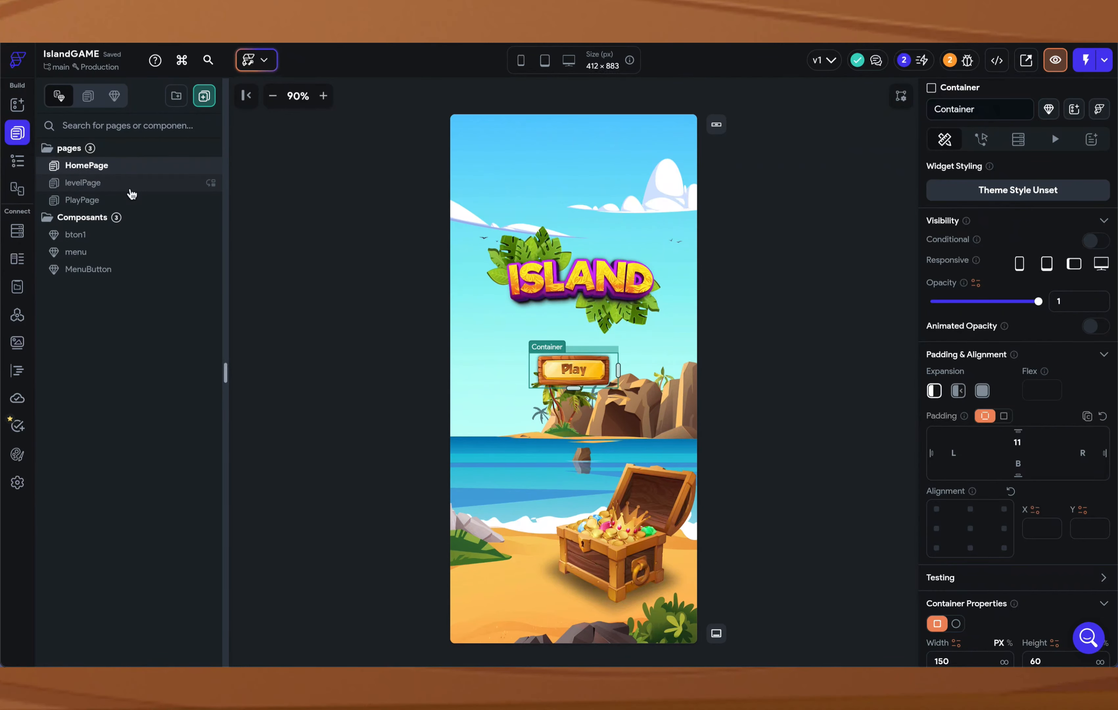
click(131, 190)
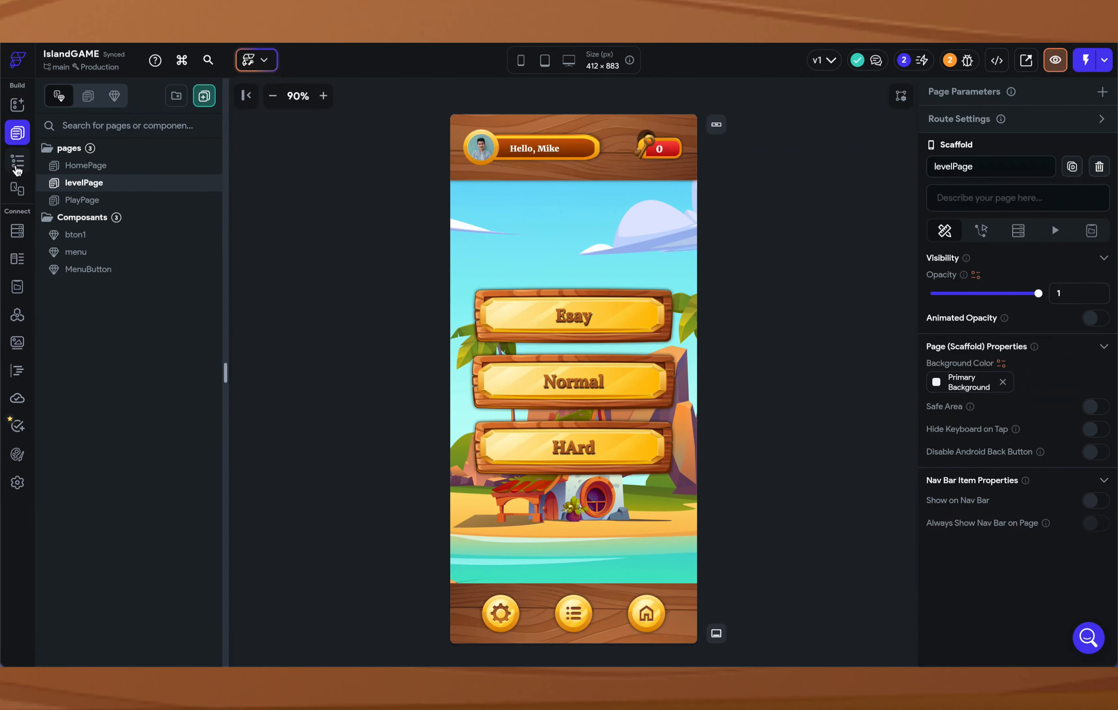
click(16, 167)
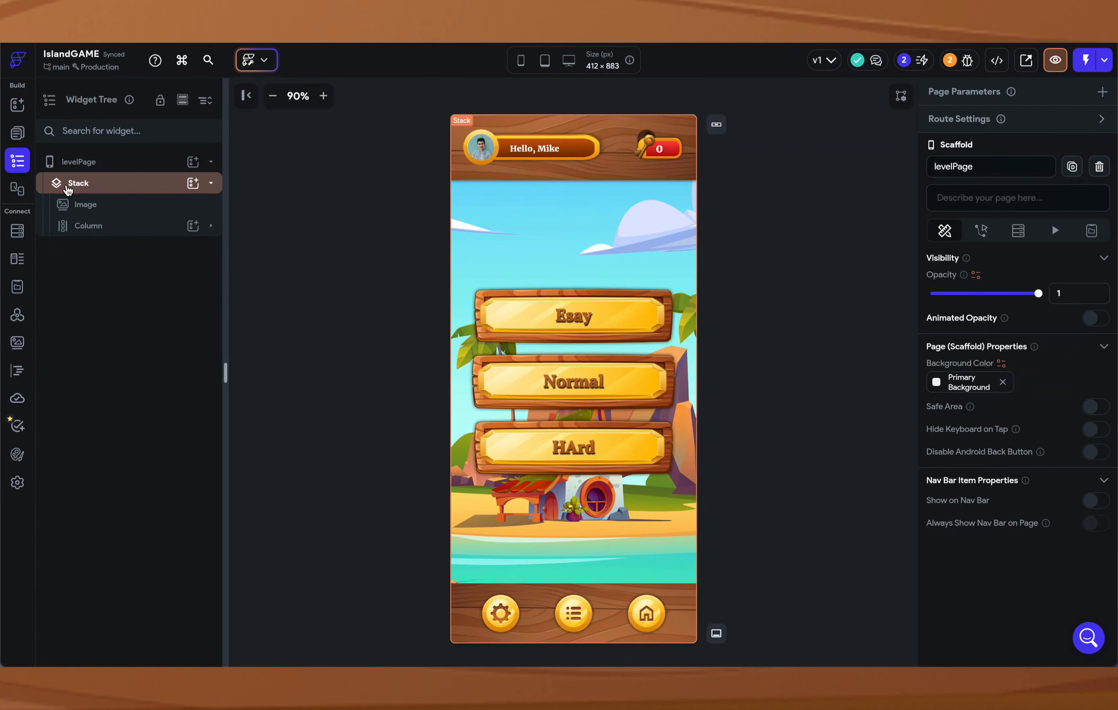
Step: Inspect the Column in levelPage's Stack by hiding it on phones and showing it again
click(84, 212)
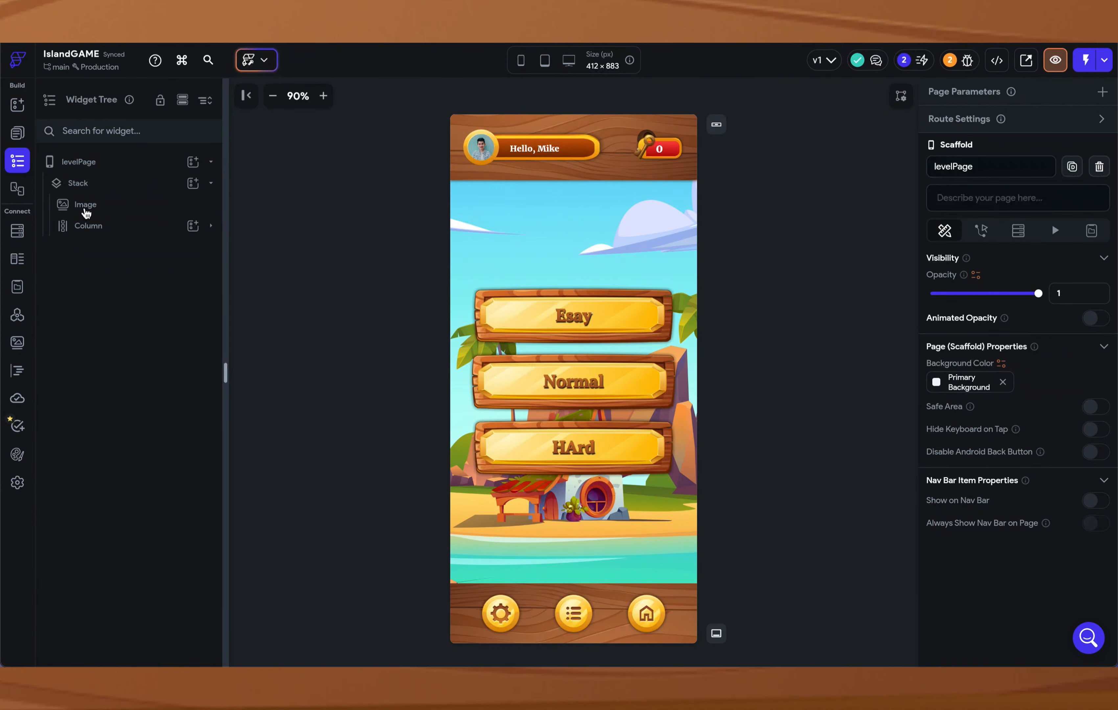
click(97, 227)
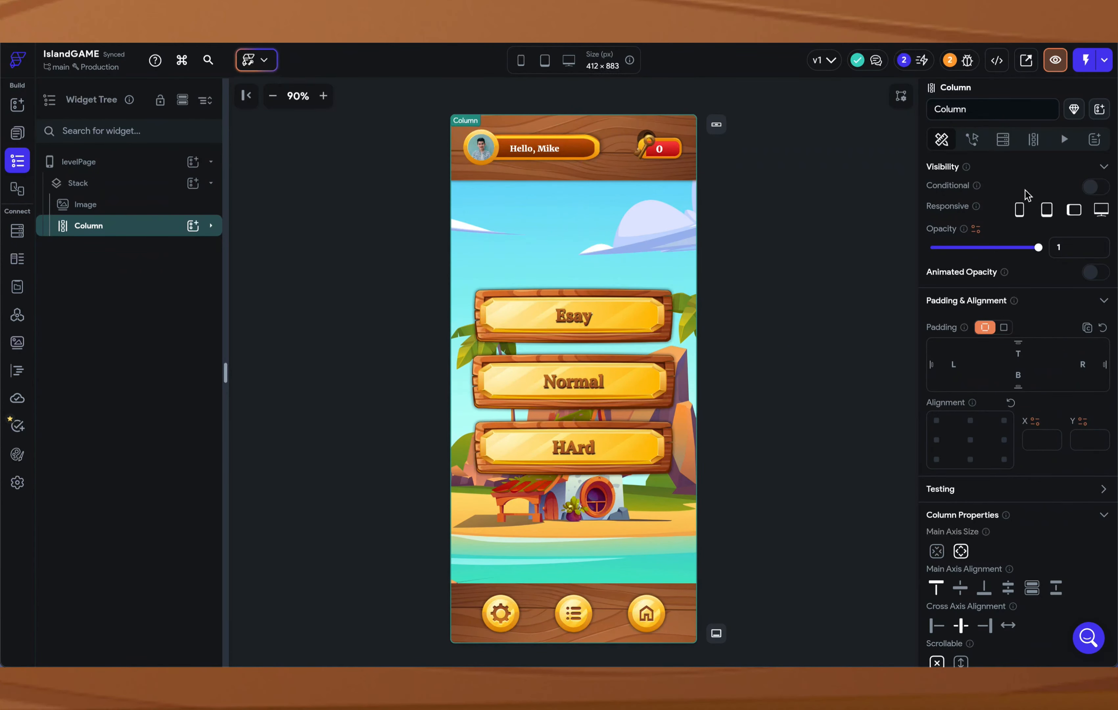
click(1020, 209)
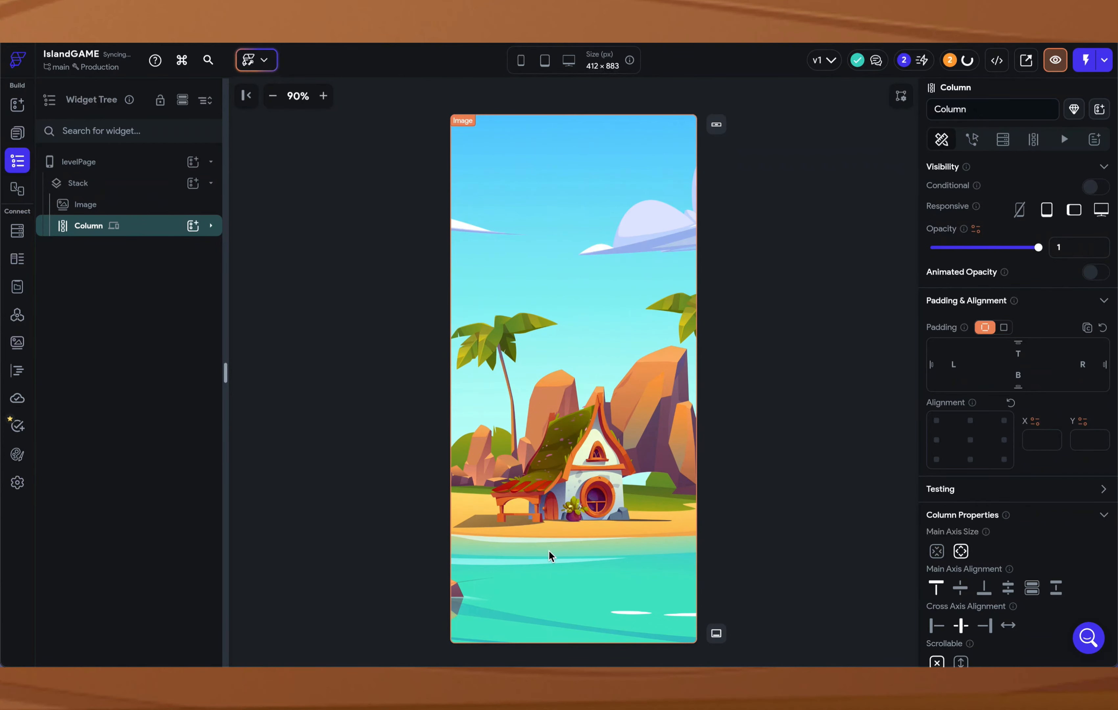
click(1021, 215)
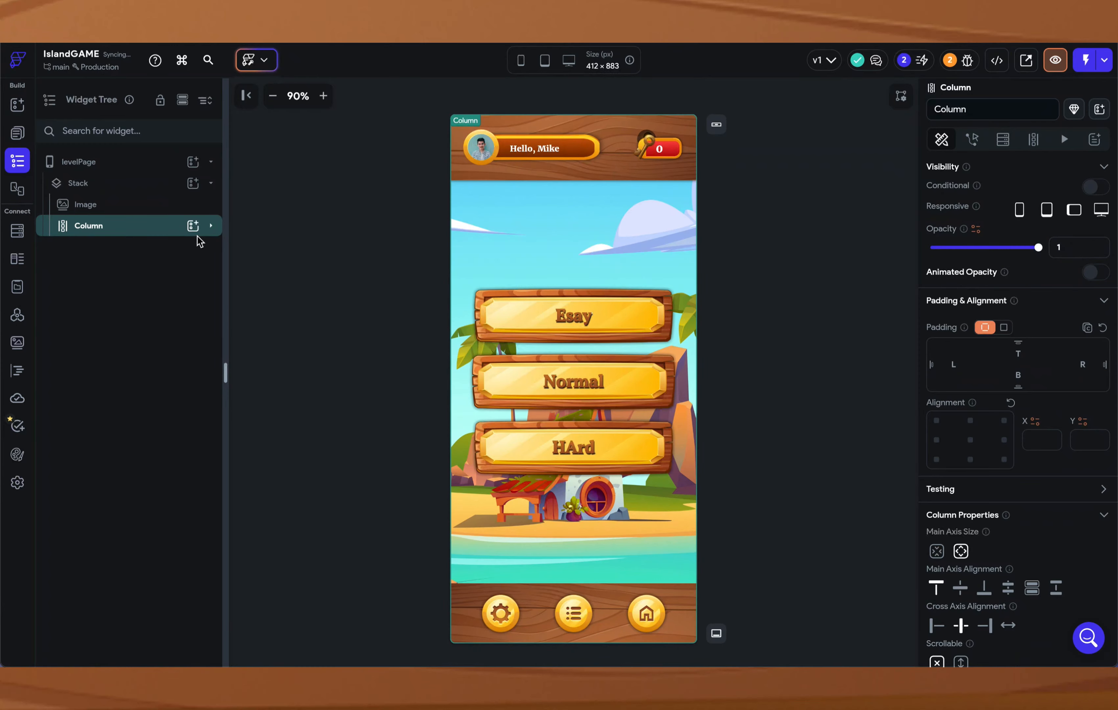
Step: Expand the Column in the widget tree and collapse its three child Containers
click(212, 227)
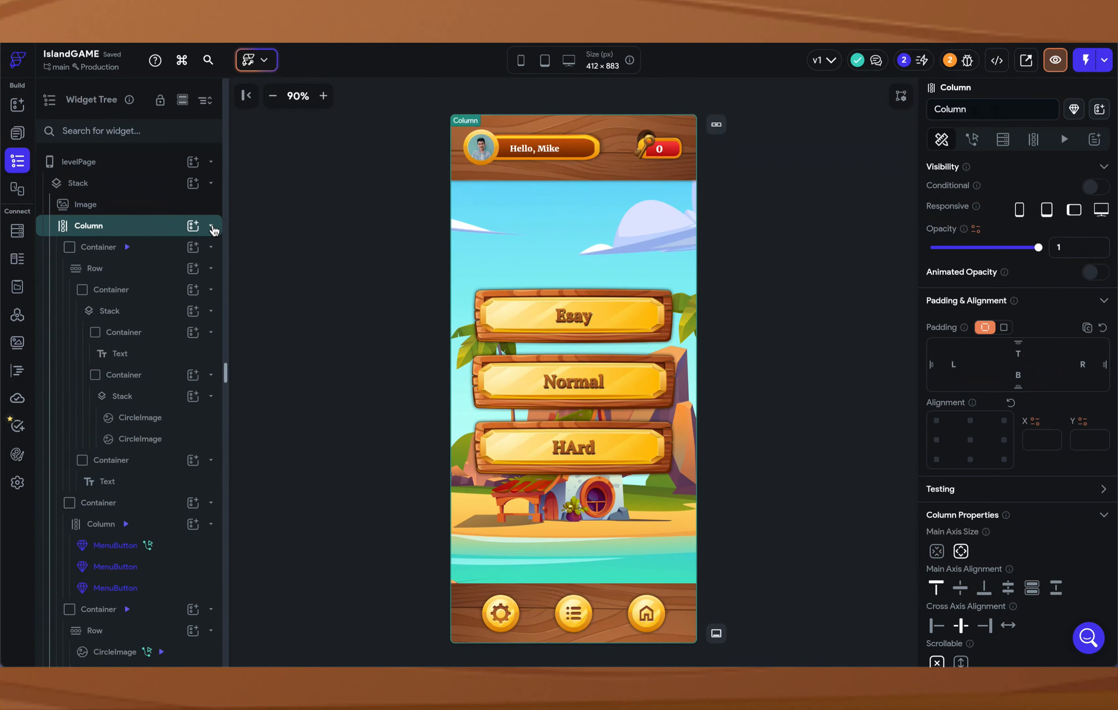
click(209, 249)
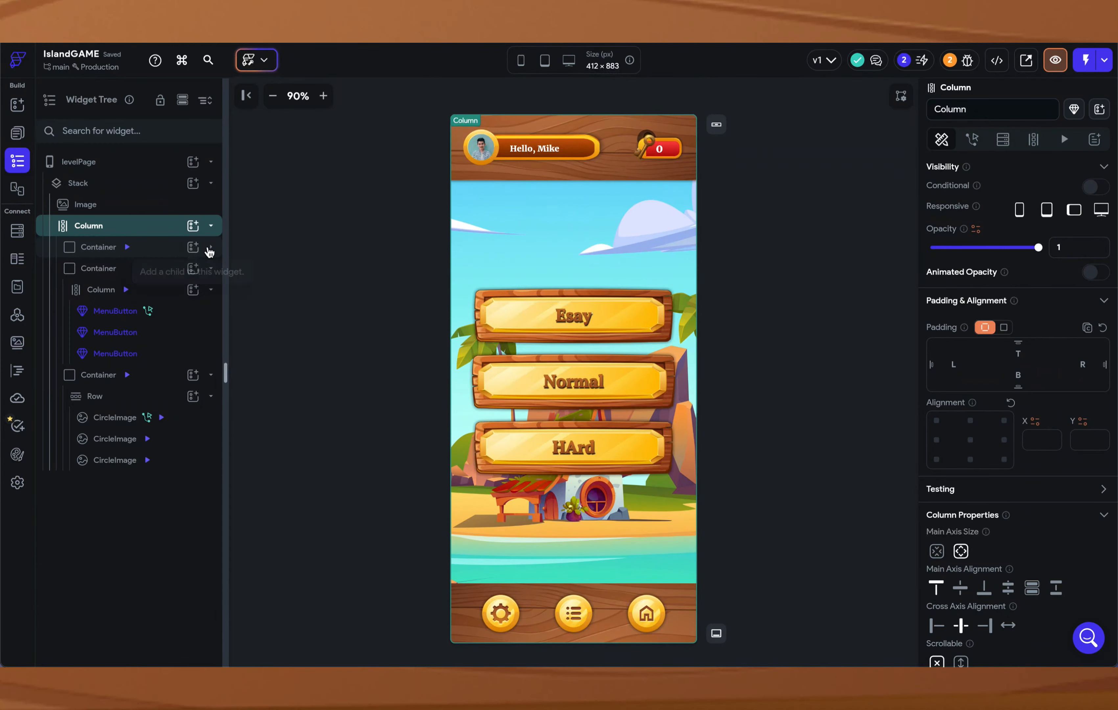
click(211, 269)
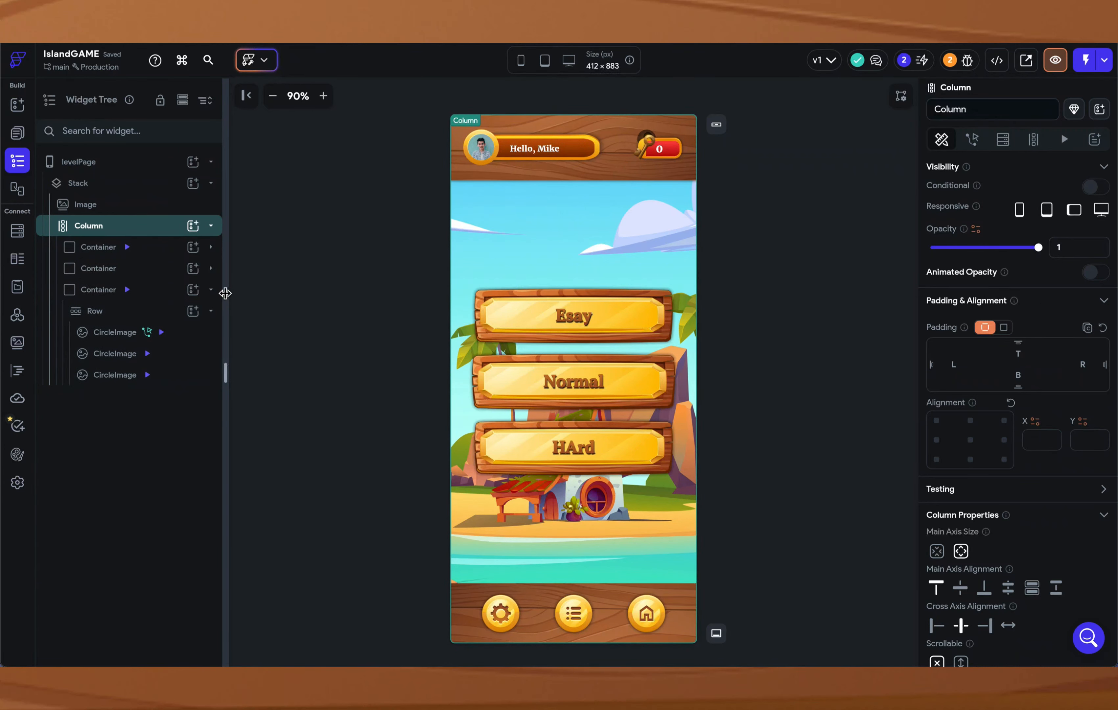
click(210, 289)
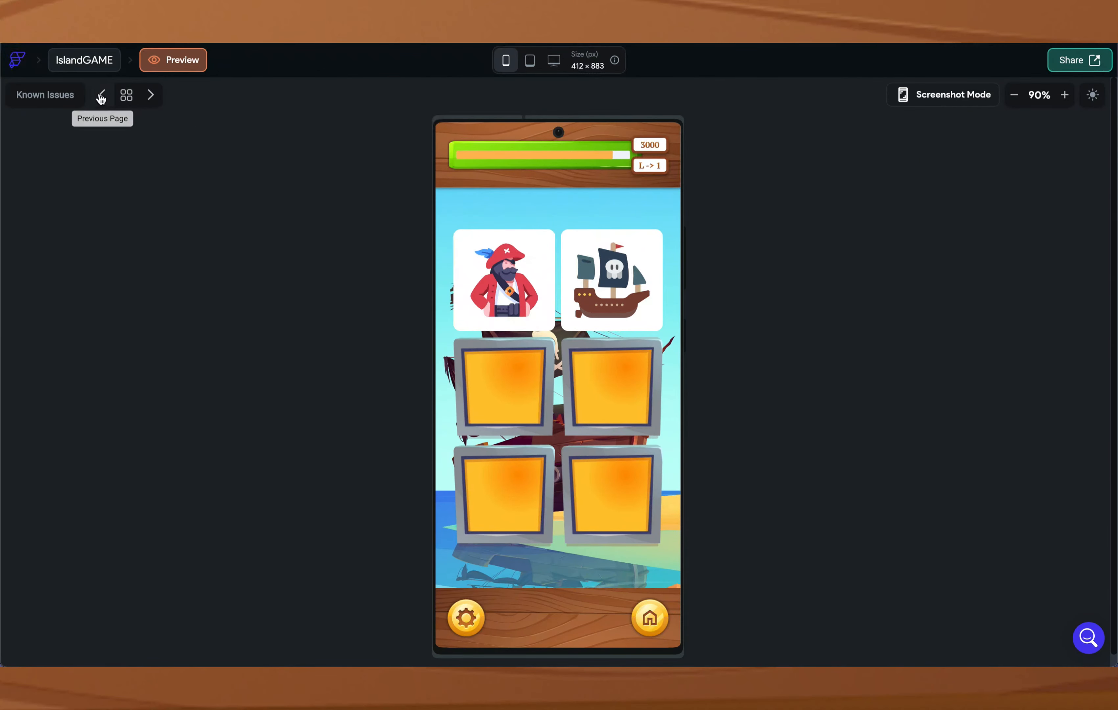
Step: Go back a page in the app preview, and in FlutterFlow display the MenuButtons inside levelPage's middle Container
click(101, 94)
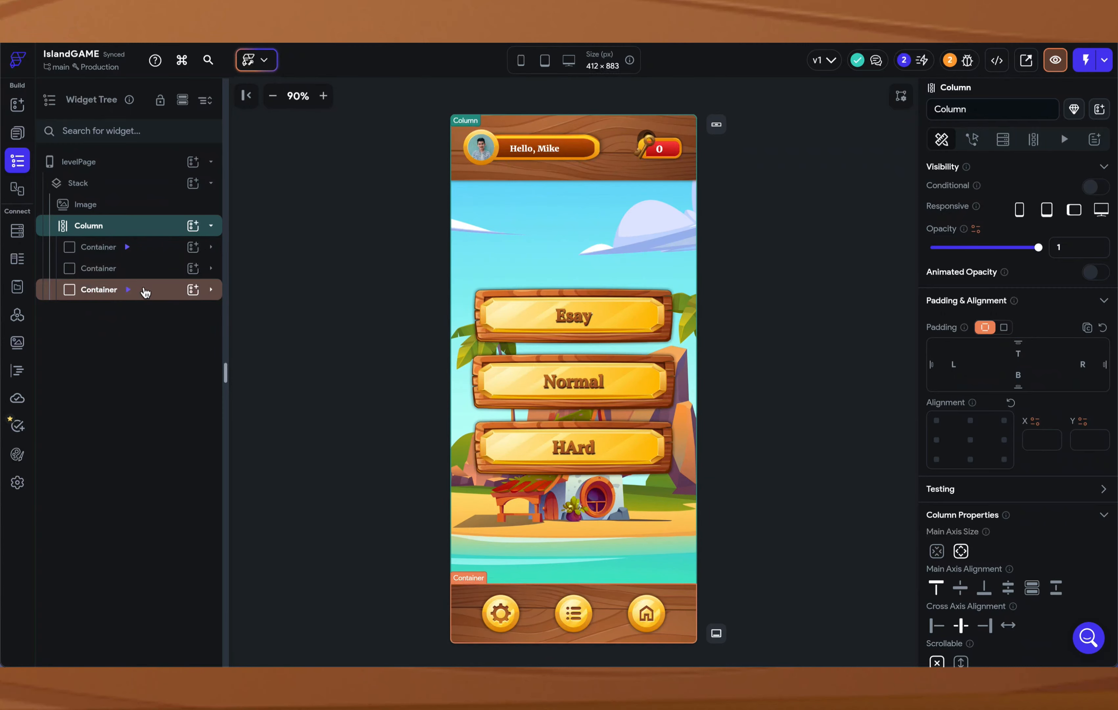
click(136, 276)
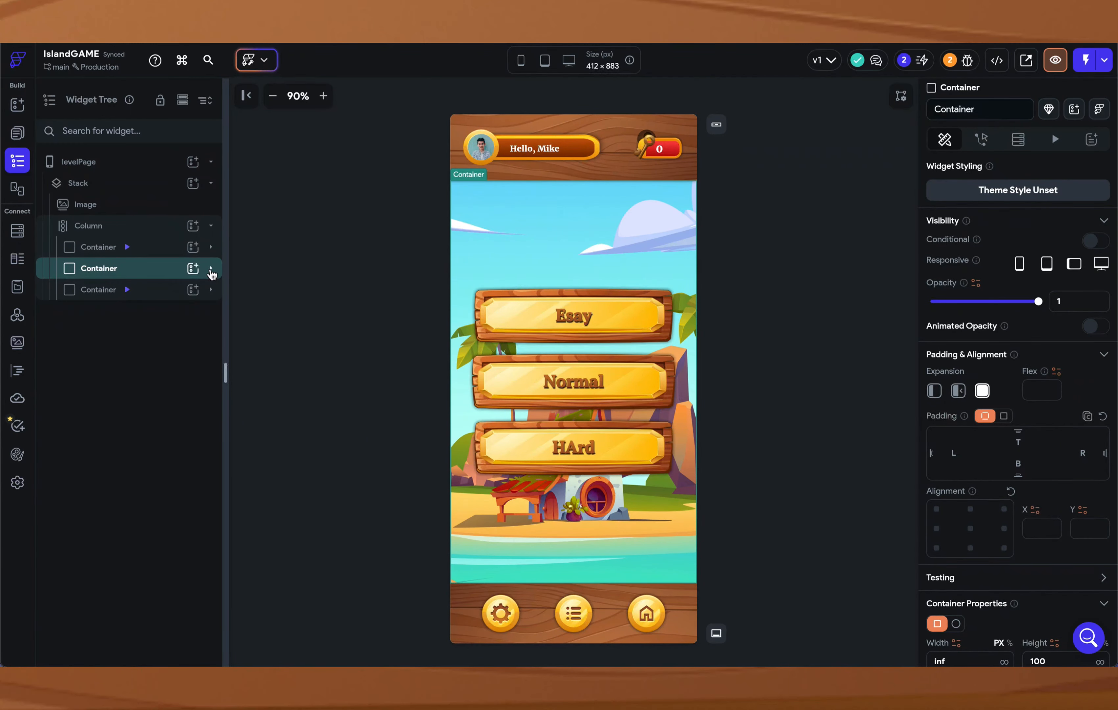
click(211, 269)
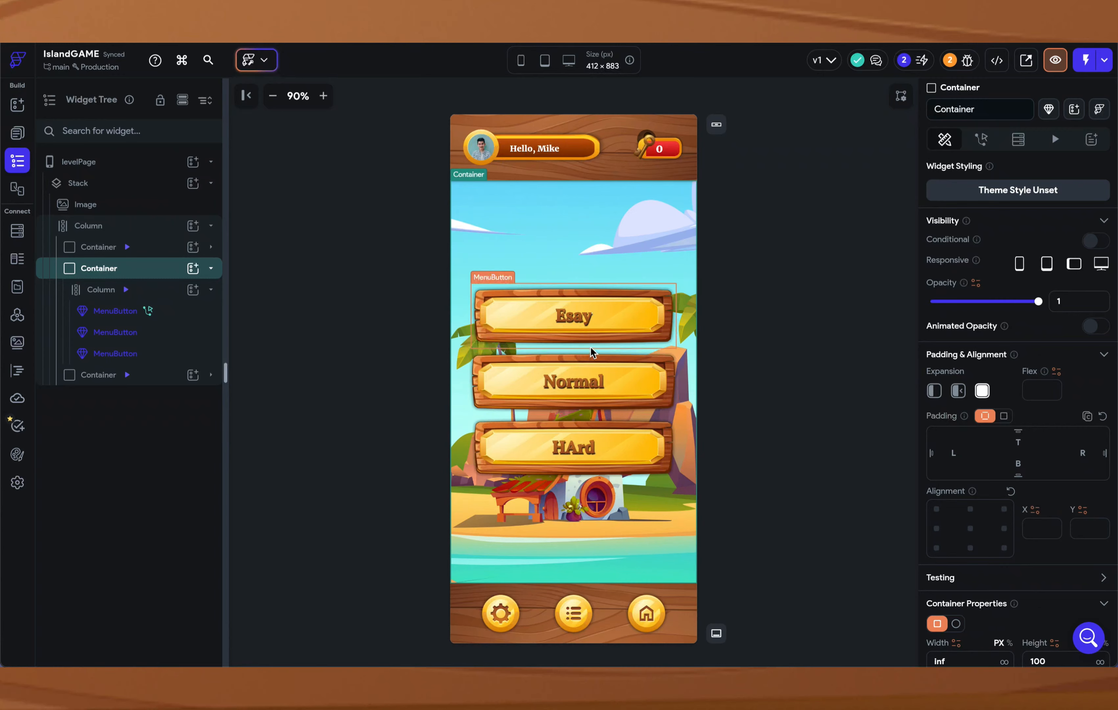
Step: Inspect the levelPage header Container, collapse its Row, and select the Container holding the key counter
click(526, 174)
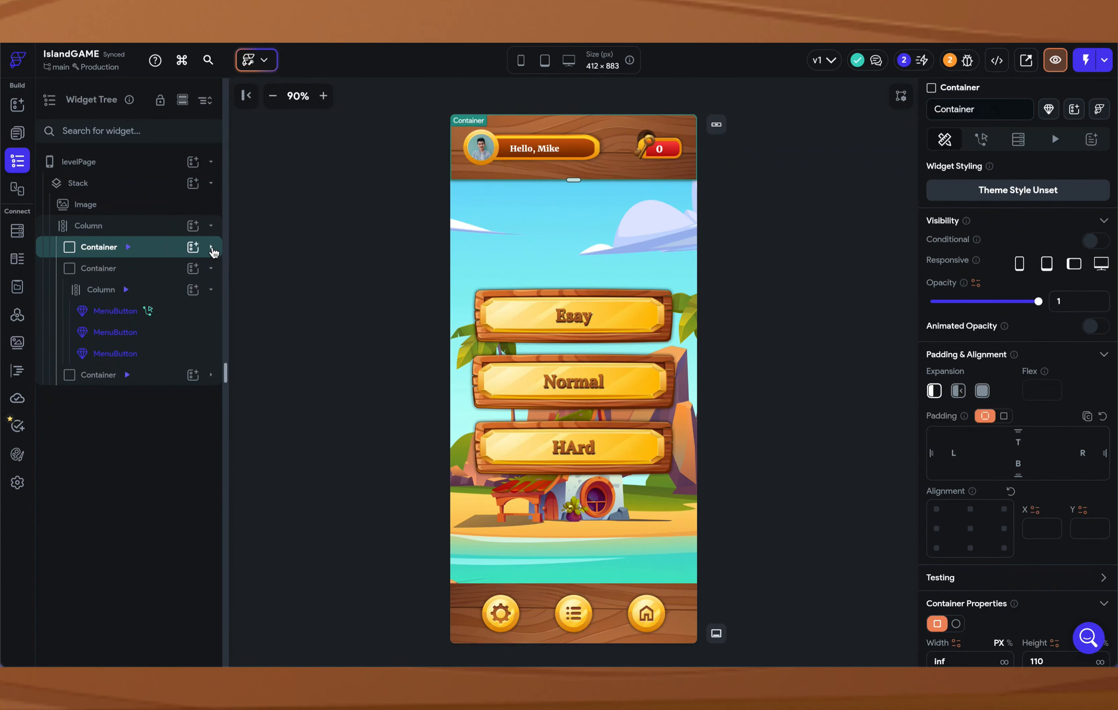
click(211, 247)
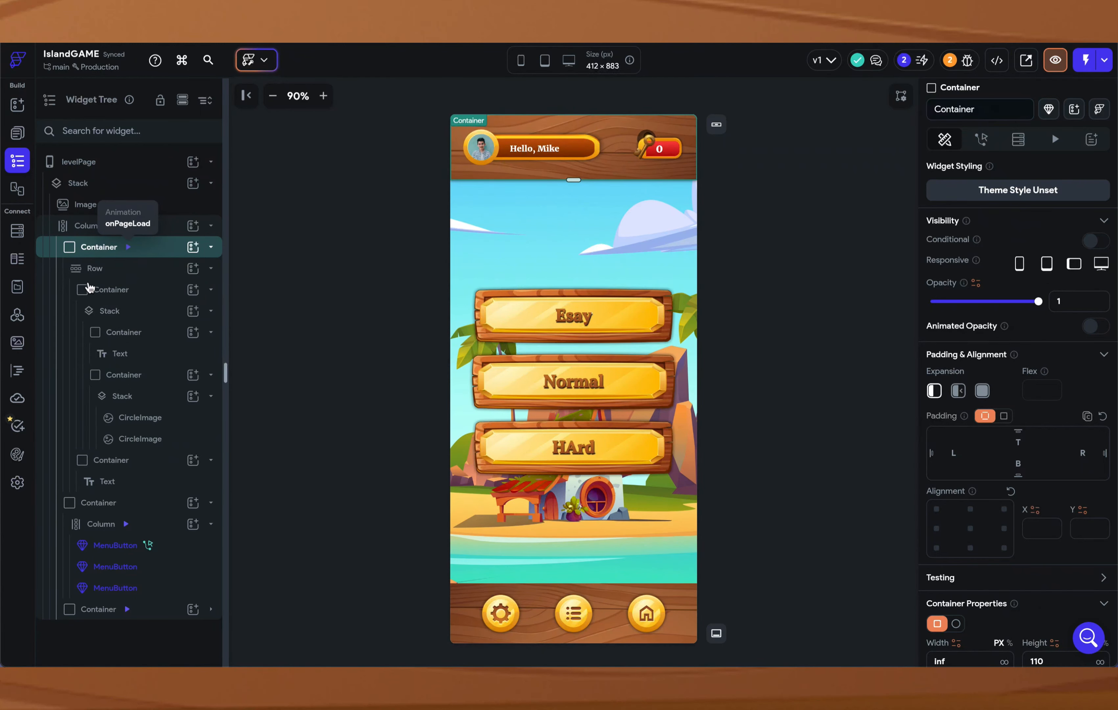
click(210, 270)
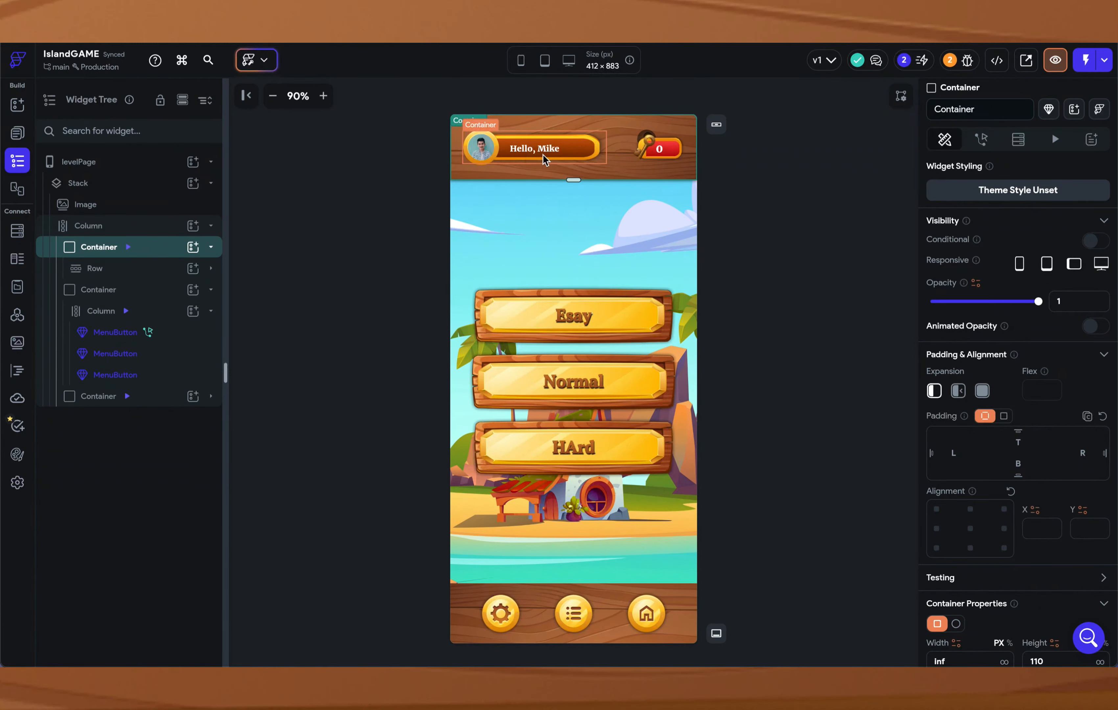
click(663, 157)
click(666, 160)
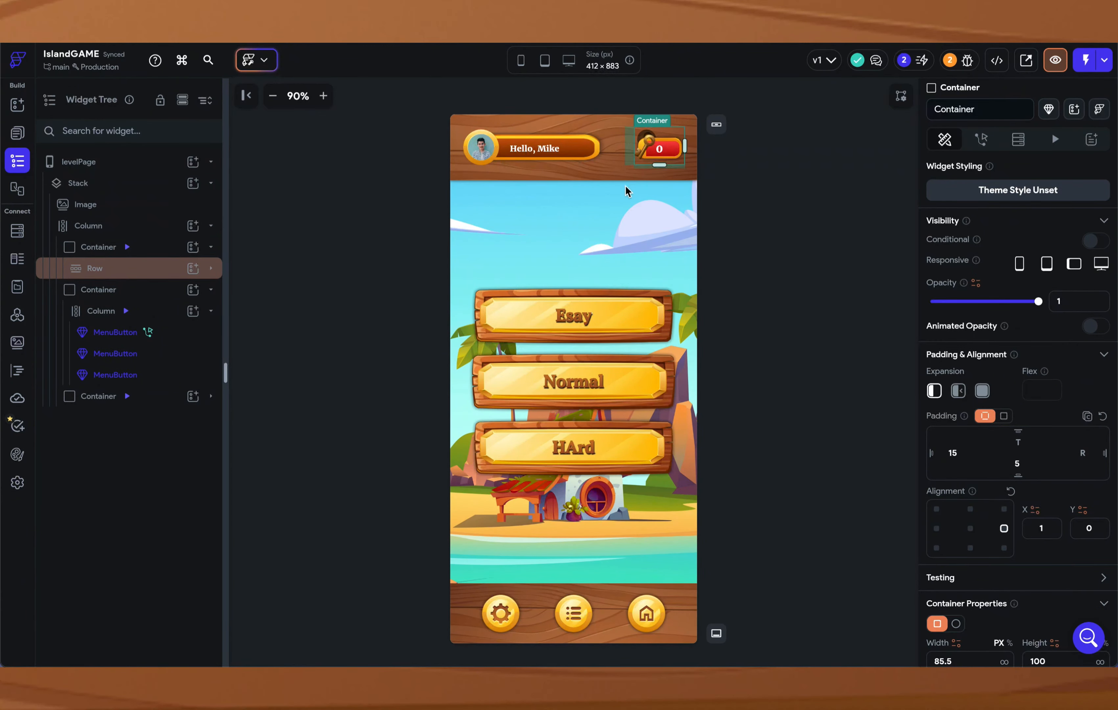
Step: Select the Column holding the level buttons, open the MenuButton component and inspect its Text and Container
click(624, 235)
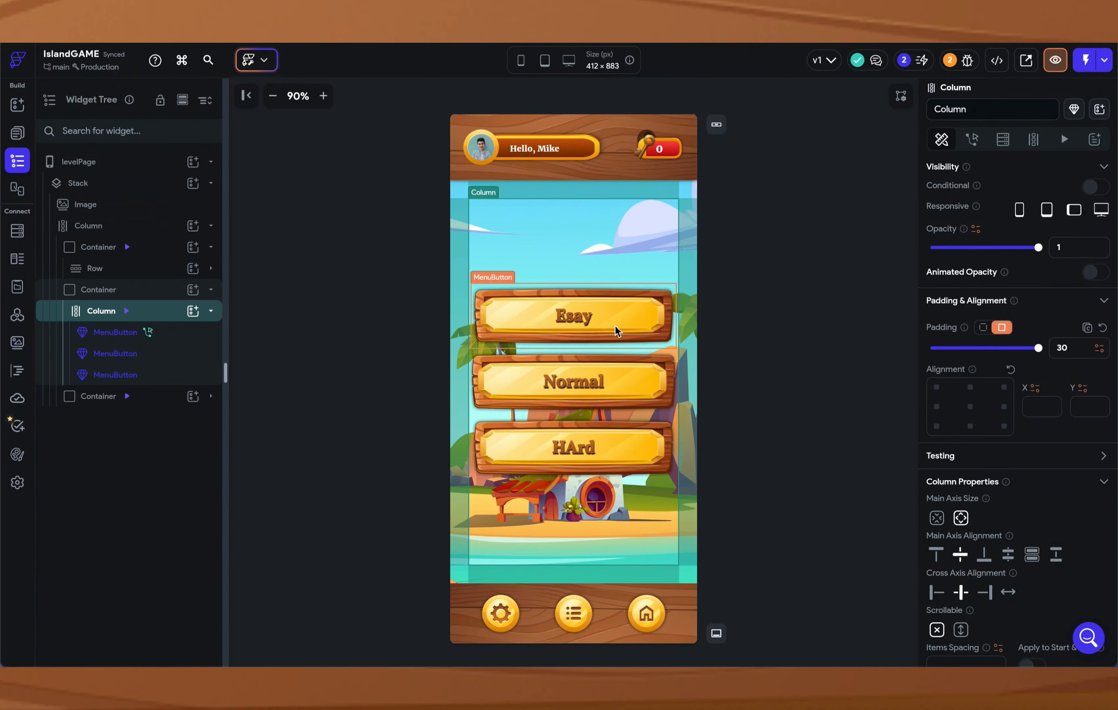
double_click(636, 324)
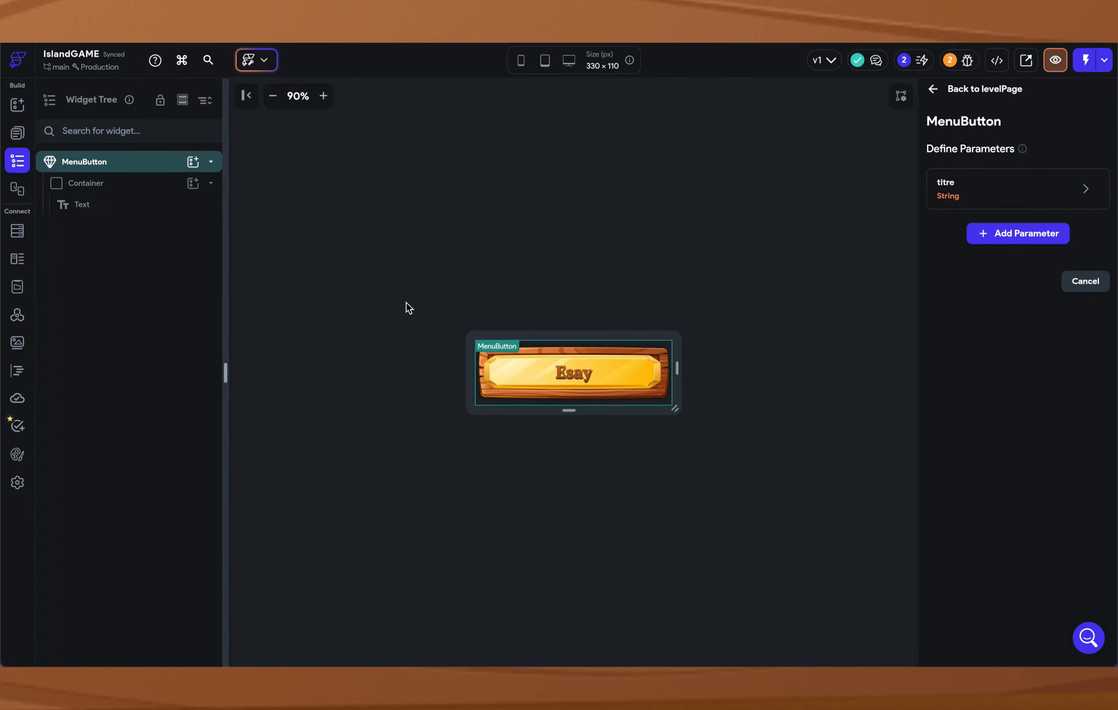
click(571, 376)
click(88, 186)
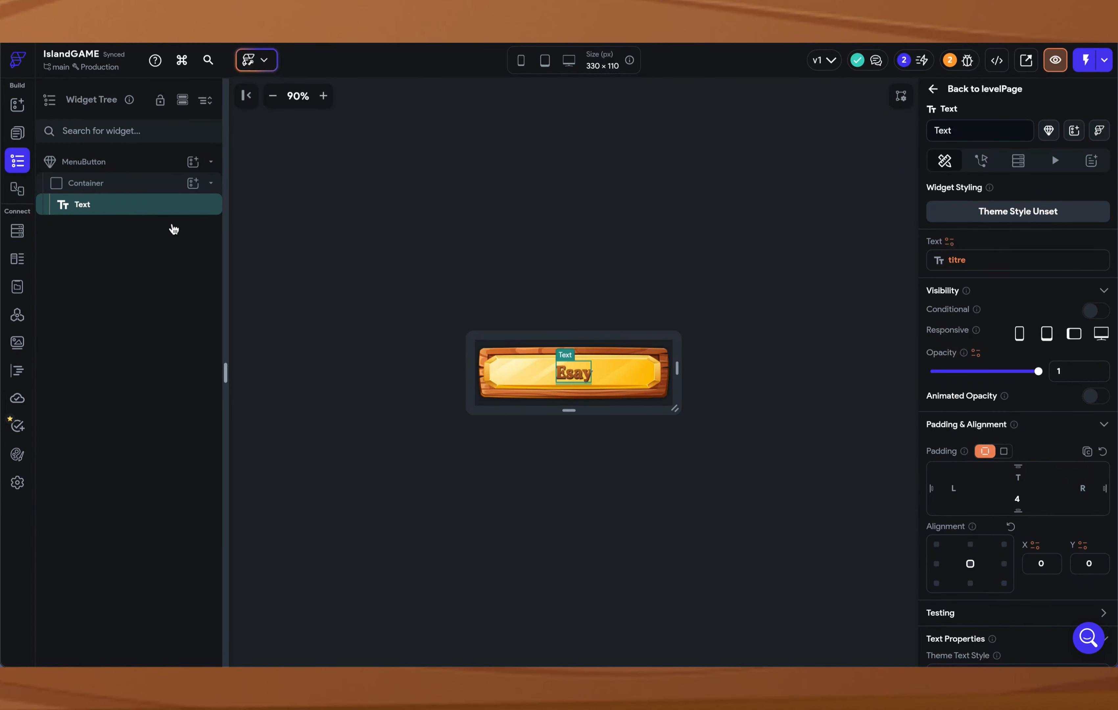
Step: Switch to the Figma template and hide the "Play" text inside the Home screen's Play button group
key(ctrl+Right)
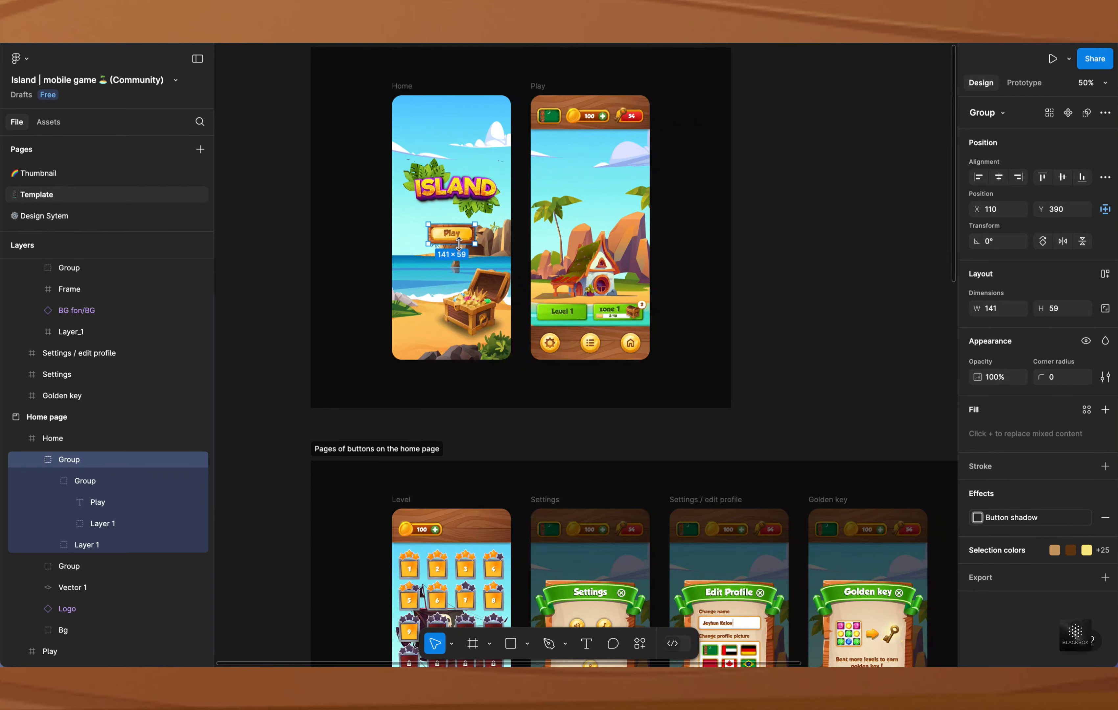
scroll(459, 243, up, 10)
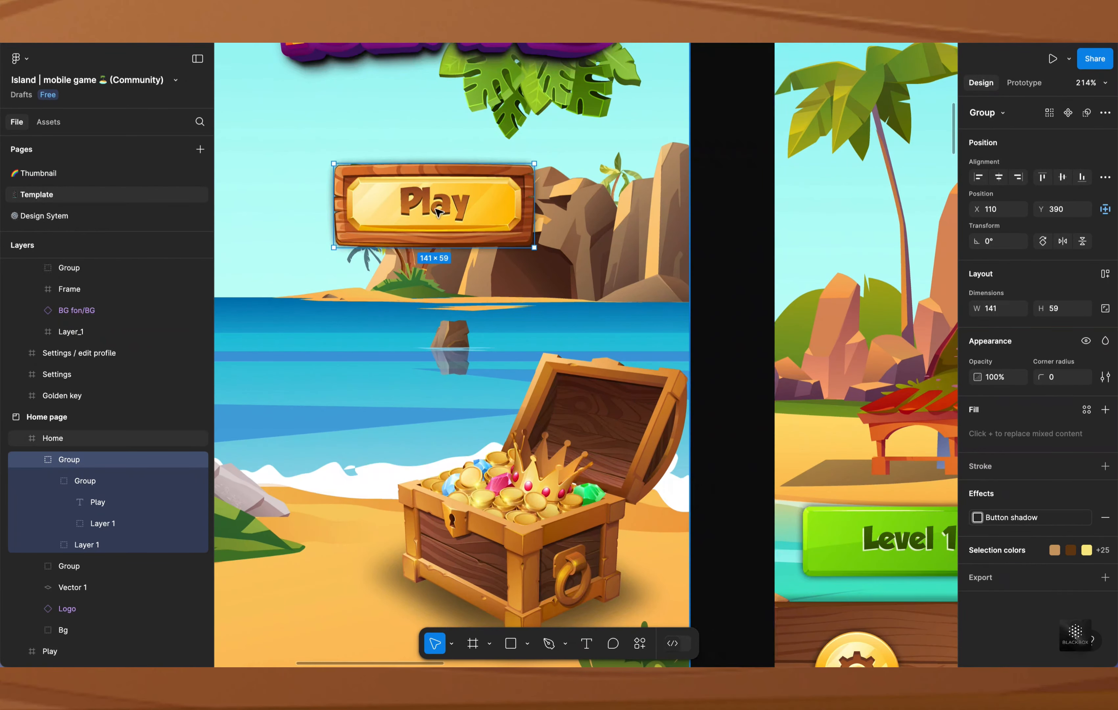
super+click(437, 211)
double_click(522, 192)
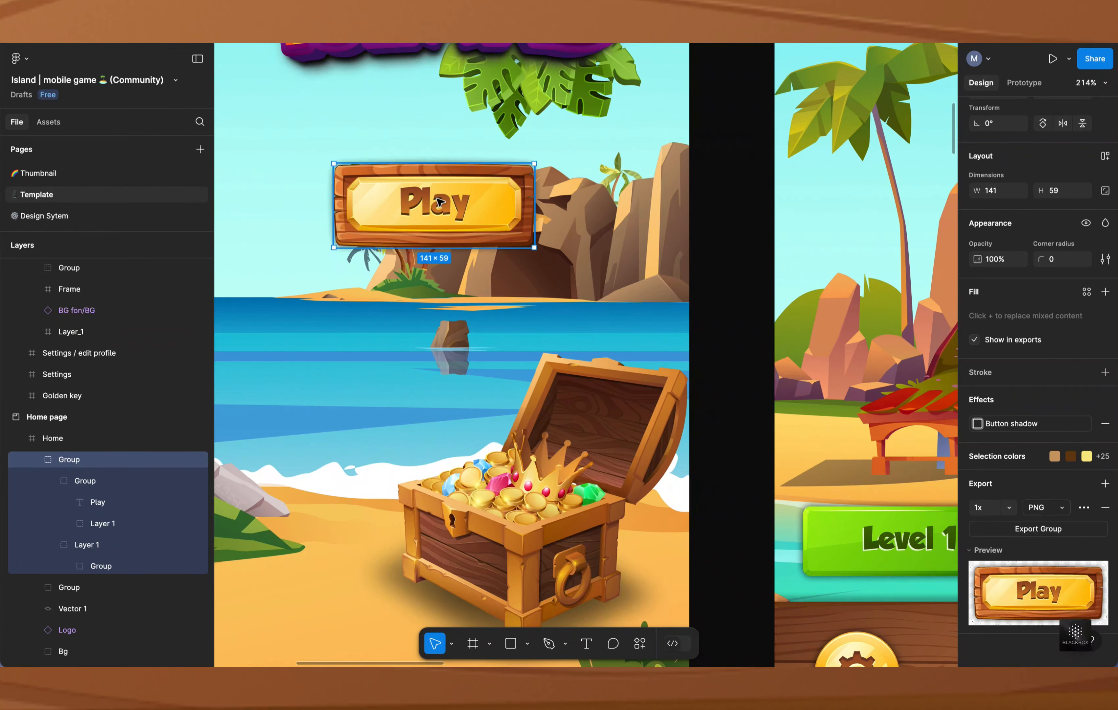
double_click(439, 202)
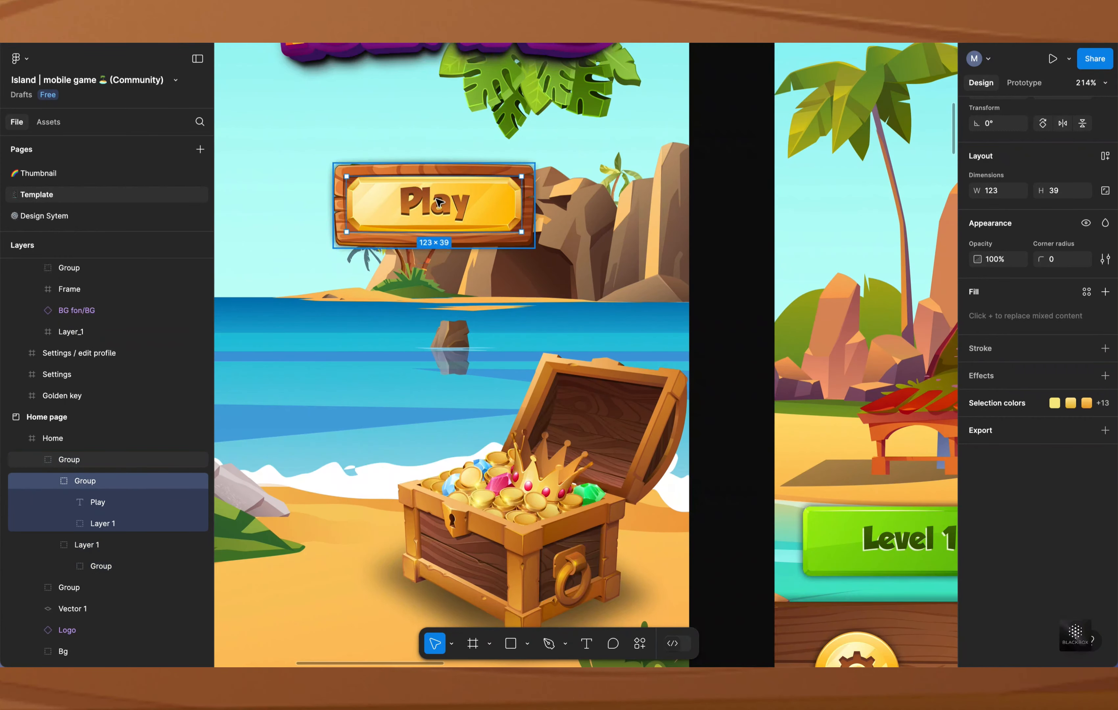
double_click(439, 201)
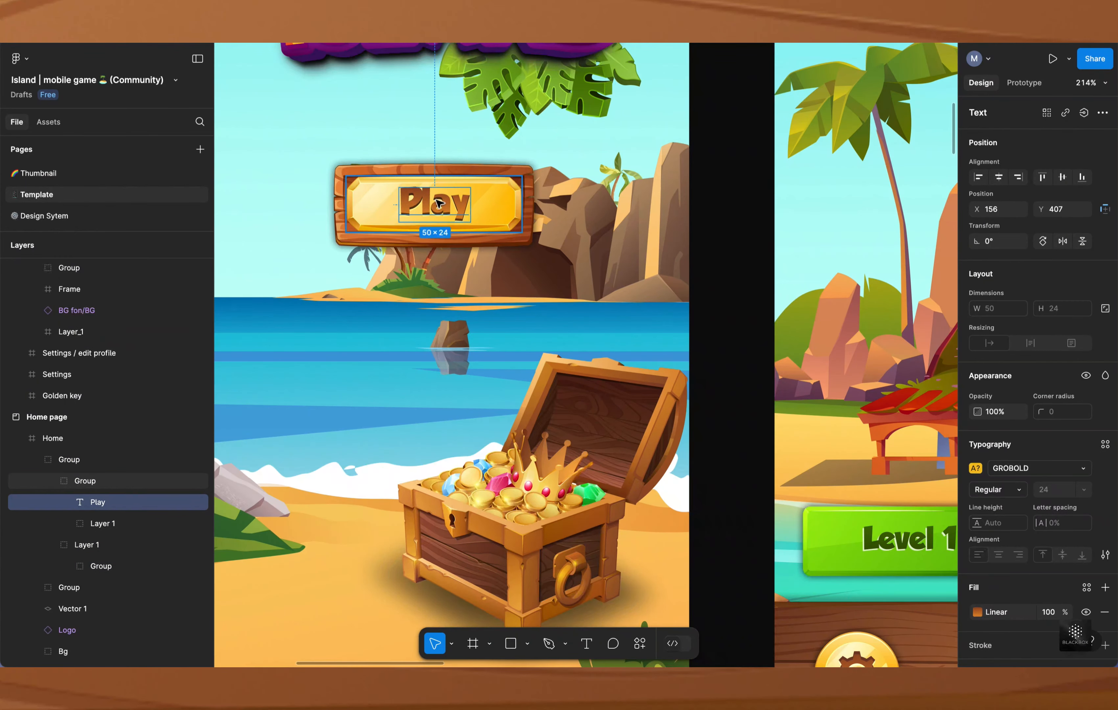
click(201, 502)
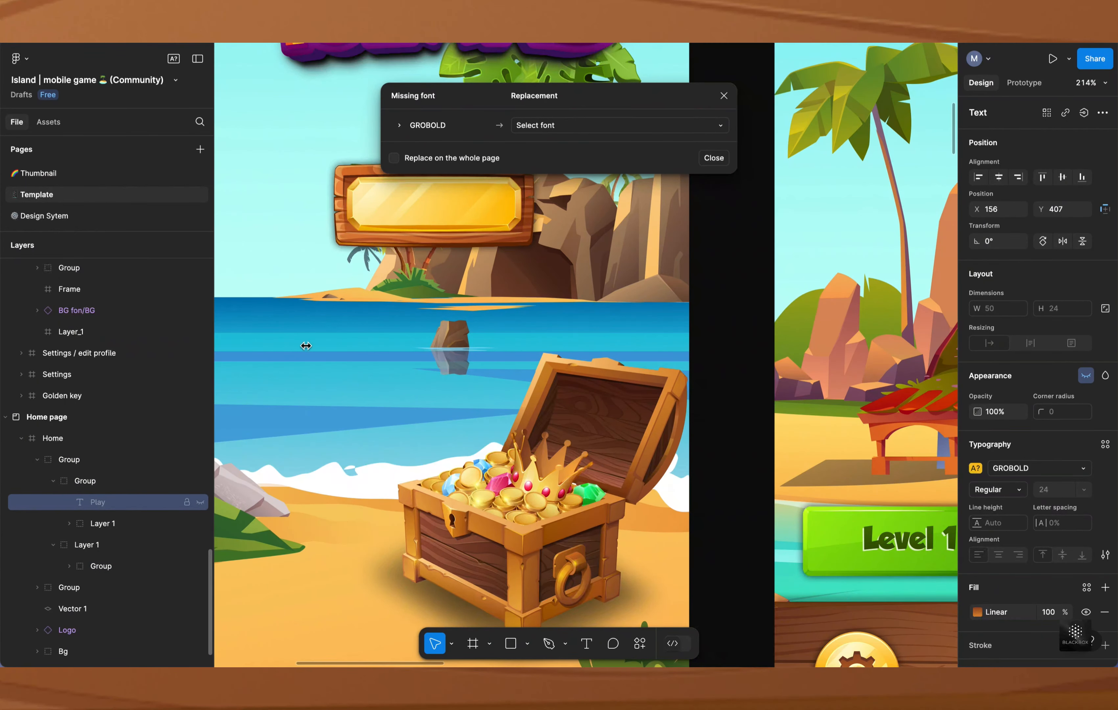
Step: Select the wooden frame layer and the whole Play button group, and check the group's PNG export preview
click(348, 228)
scroll(1000, 382, down, 2)
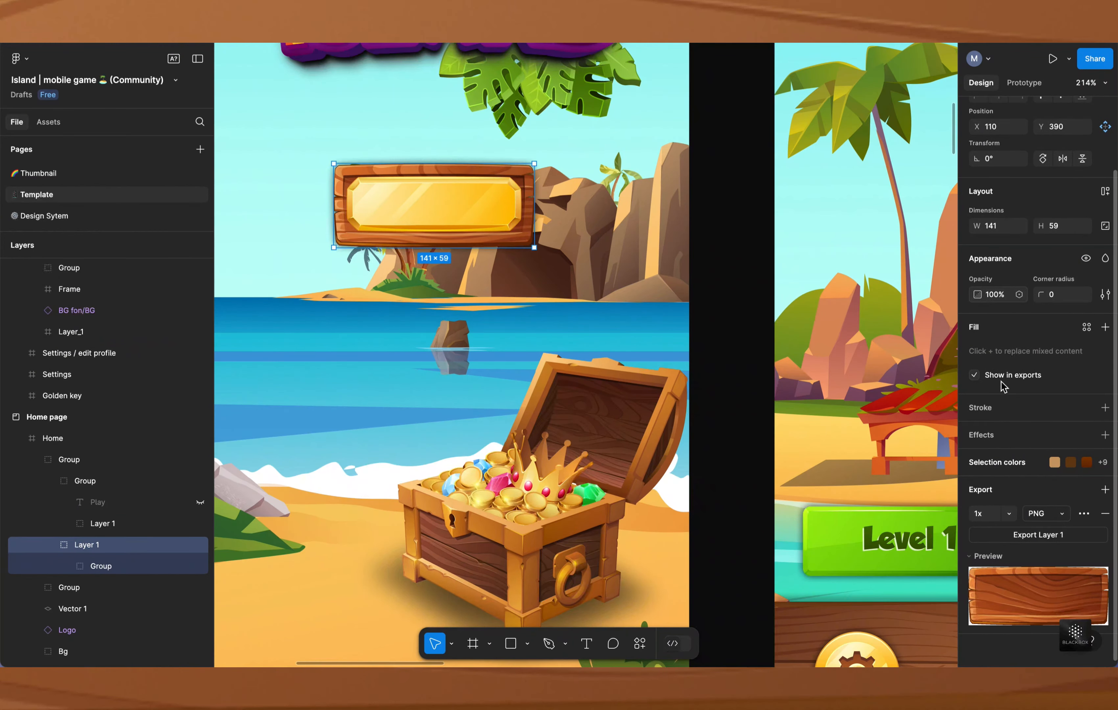
click(69, 460)
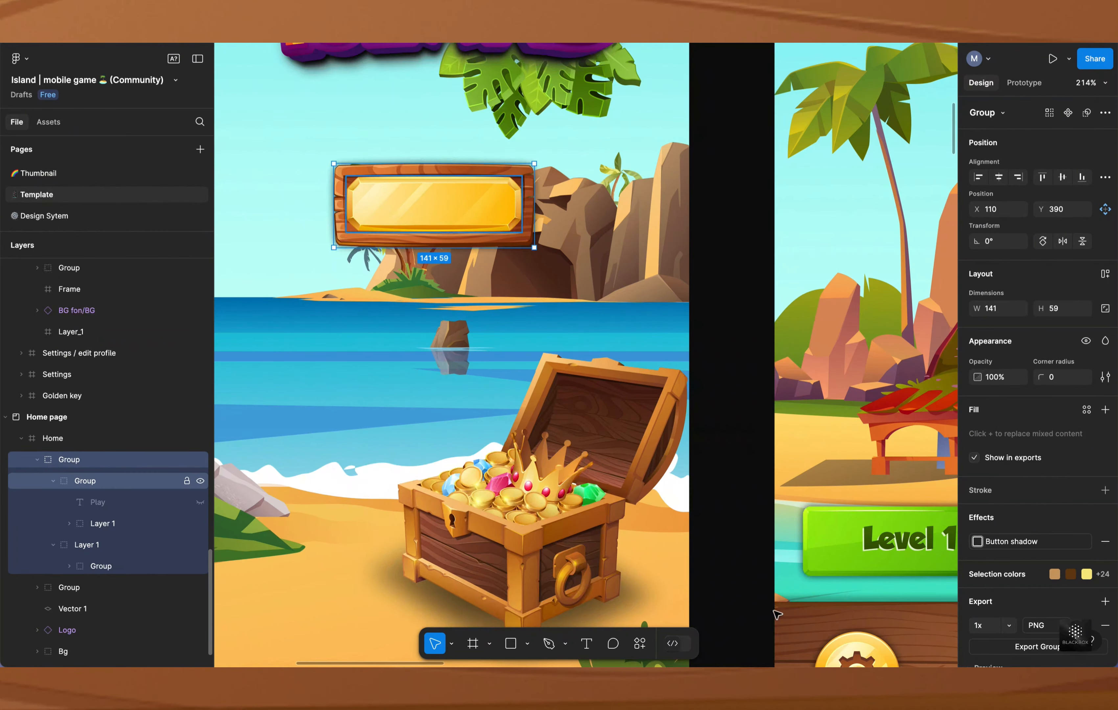
scroll(1033, 470, down, 3)
click(1081, 550)
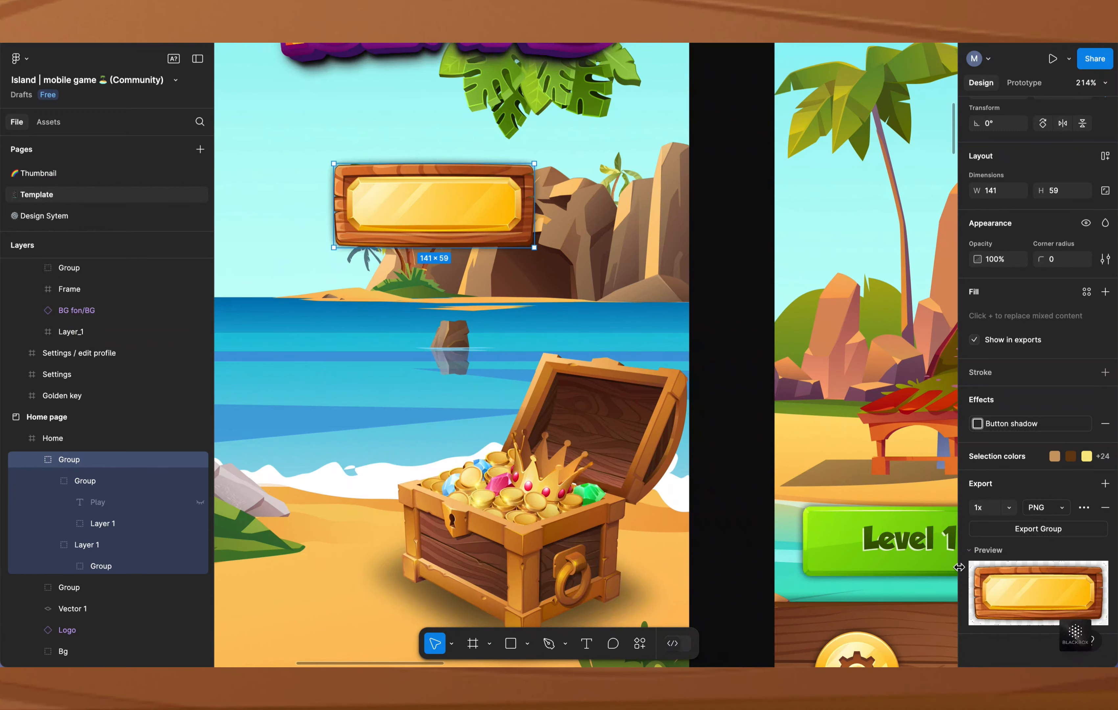
Step: Switch back to FlutterFlow, select the MenuButton's Text, search the font families for "serif", and close the font chooser
key(ctrl+Left)
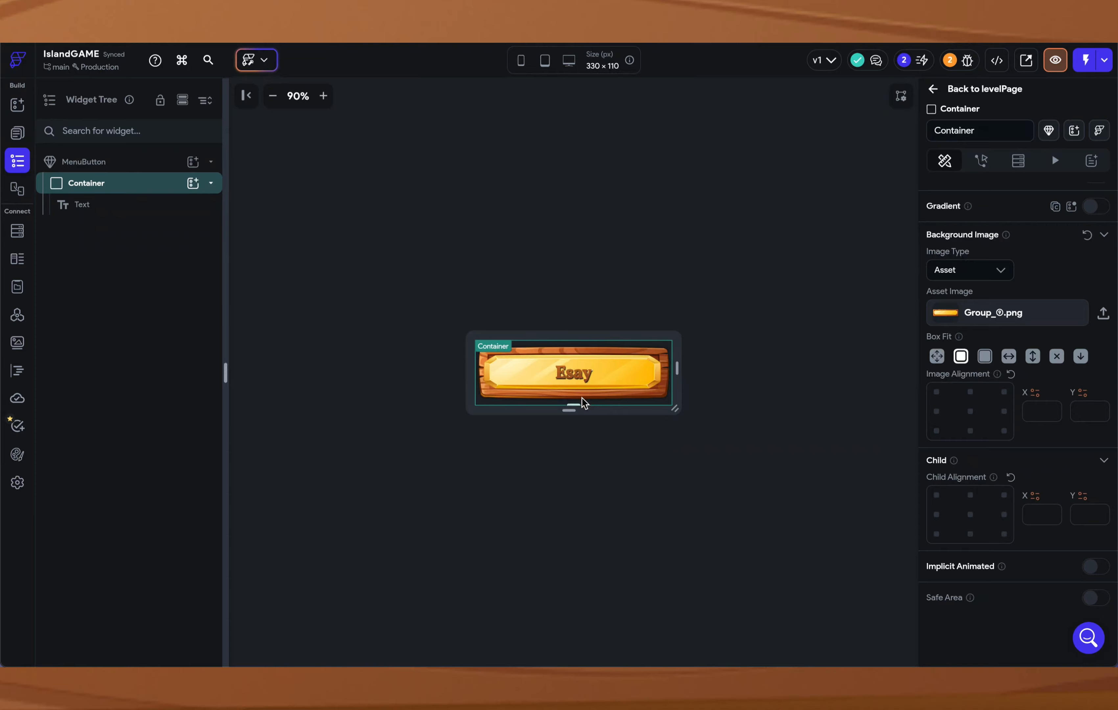
click(581, 379)
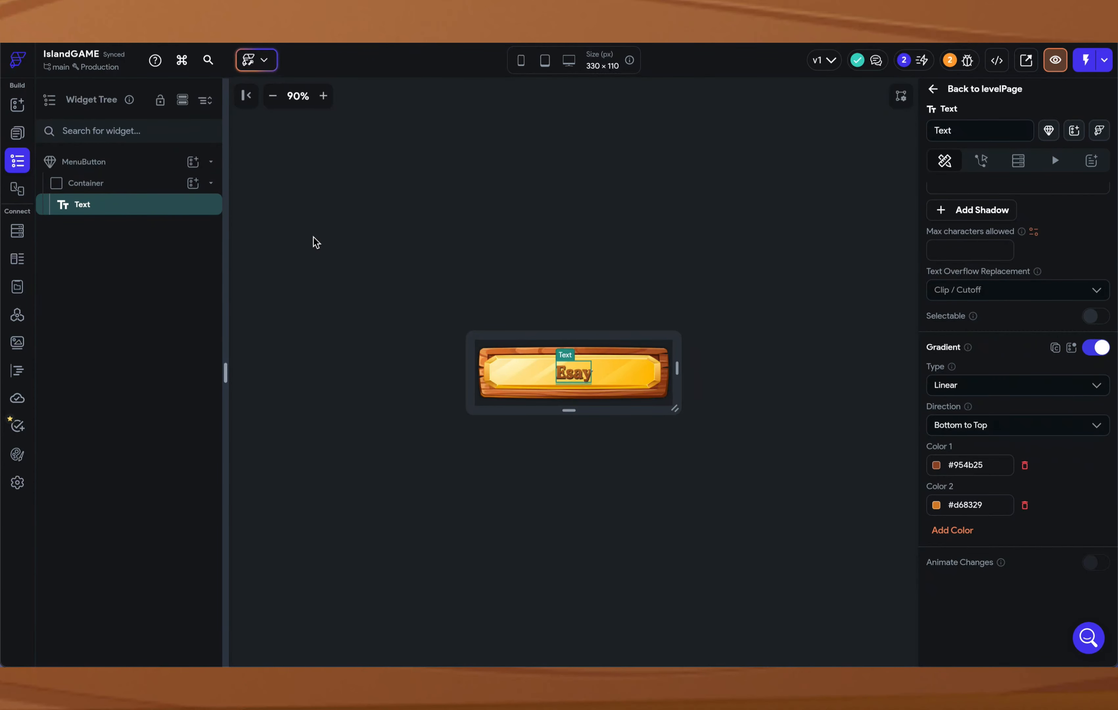
scroll(1063, 381, up, 8)
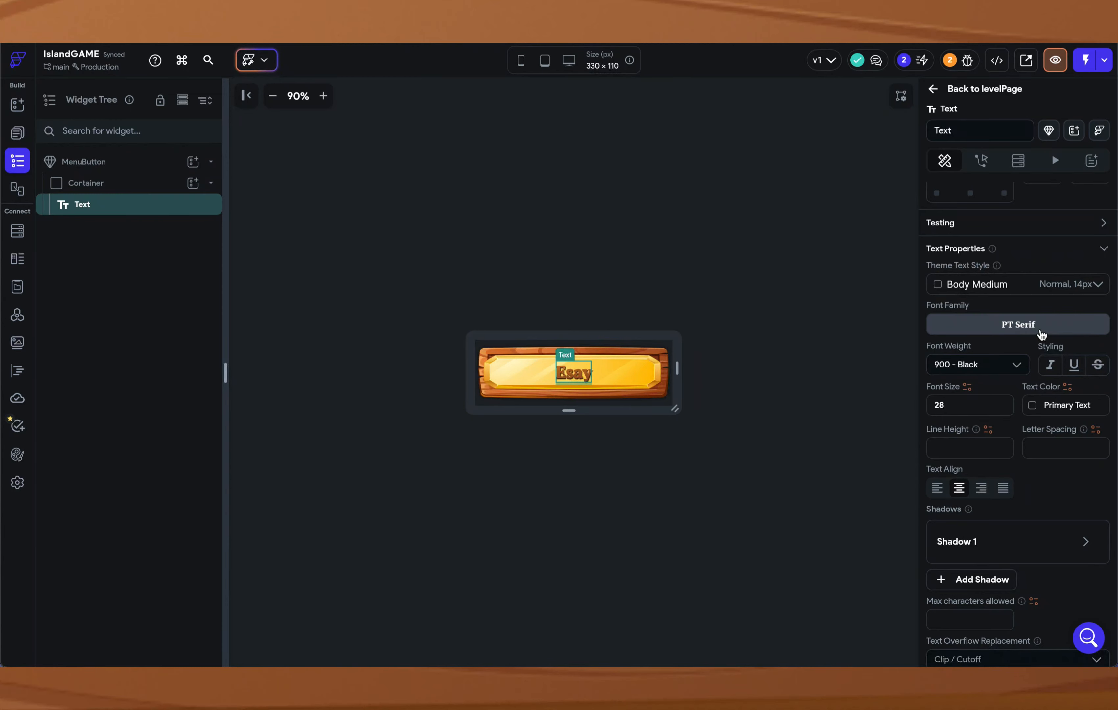
click(1041, 333)
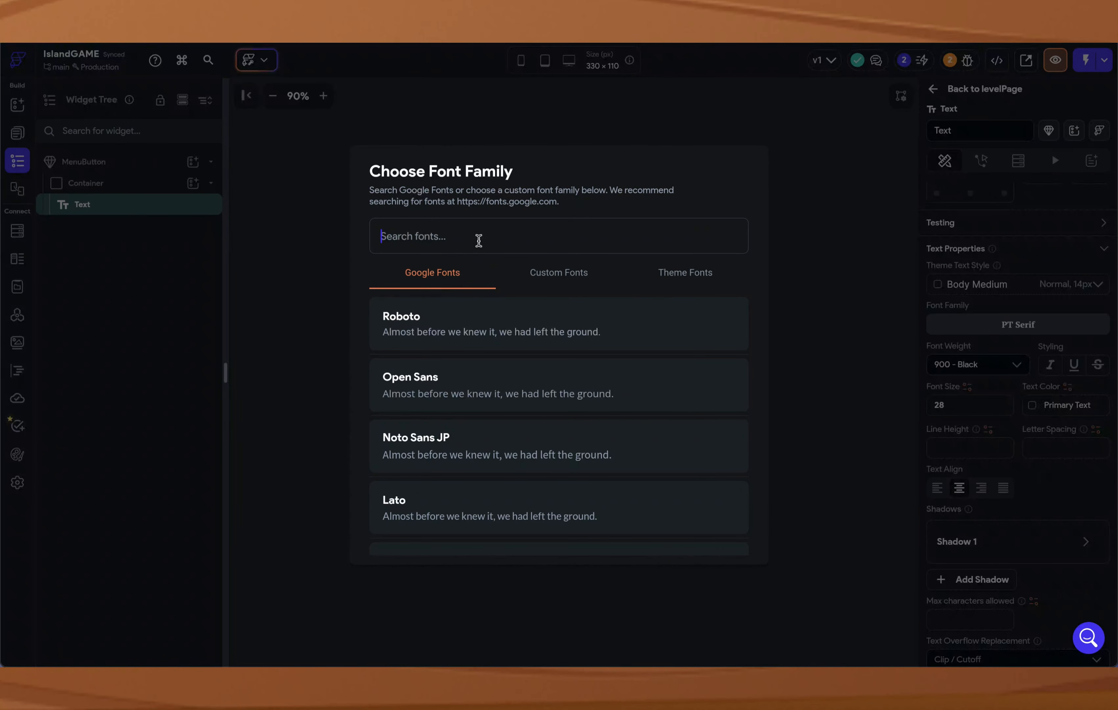
text(serif)
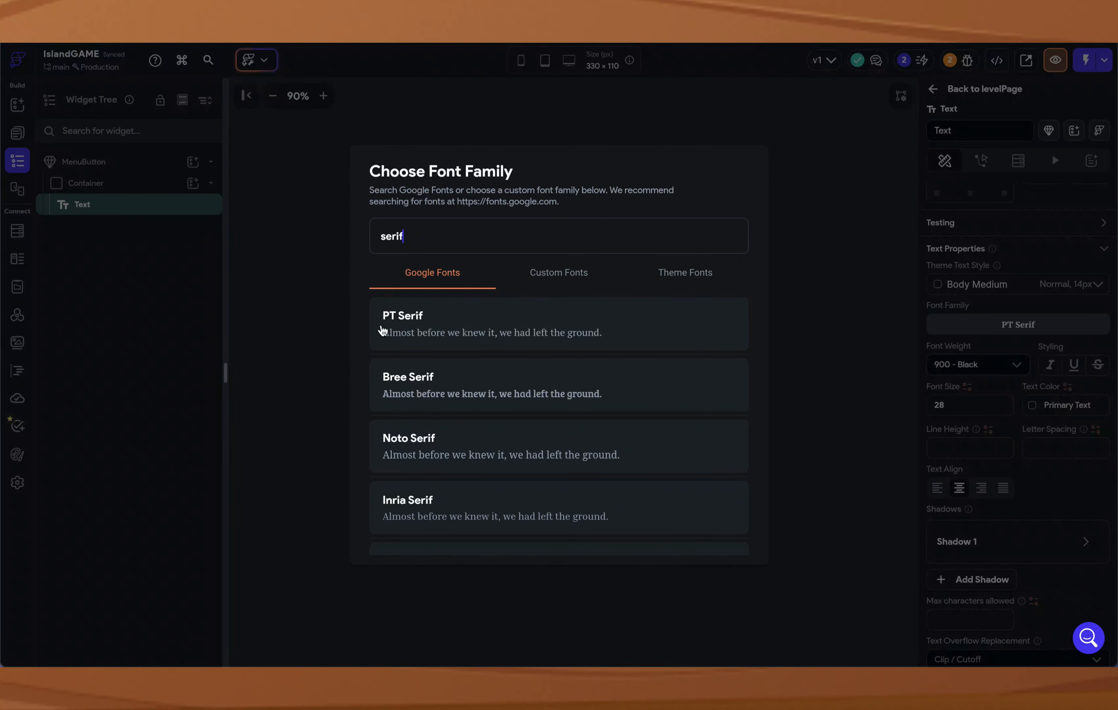
click(806, 337)
Step: Review the Text's font, shadow and gradient settings, and enlarge the MenuButton view to 200%
scroll(987, 371, down, 2)
scroll(987, 376, down, 3)
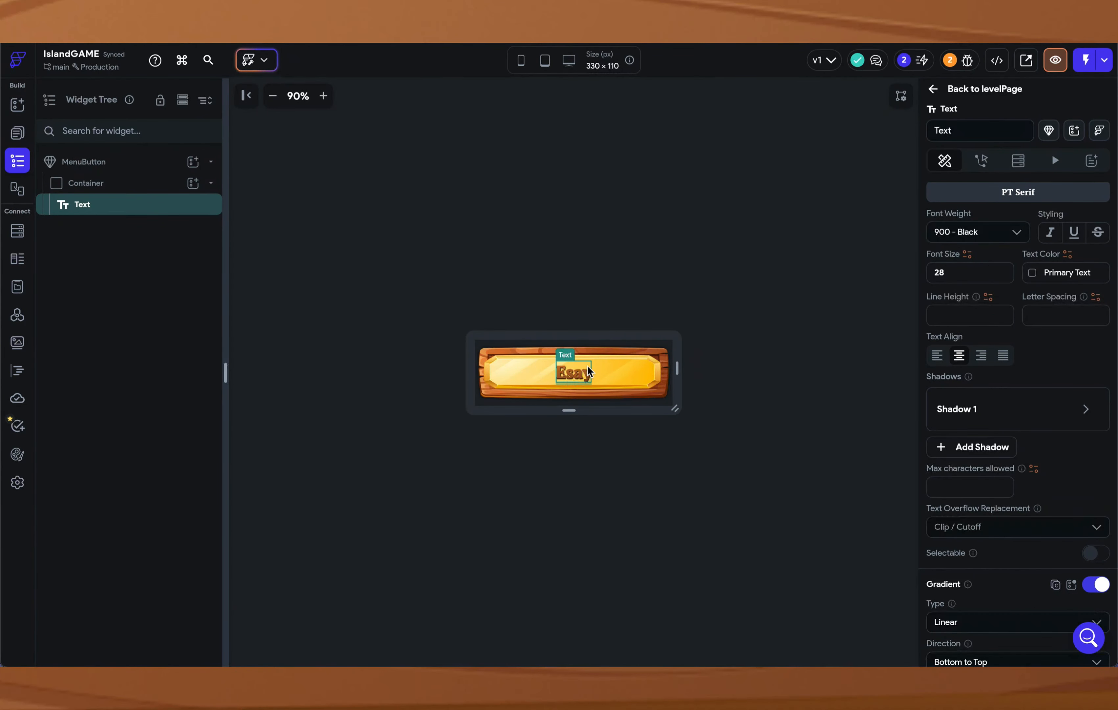
click(323, 97)
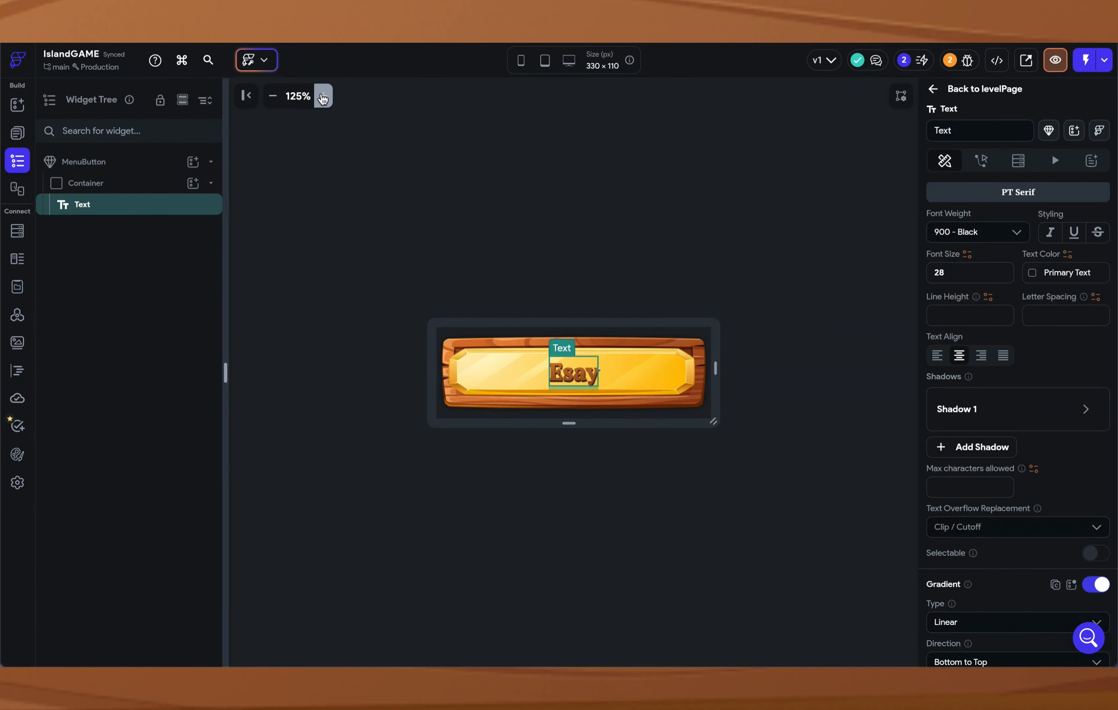
click(323, 97)
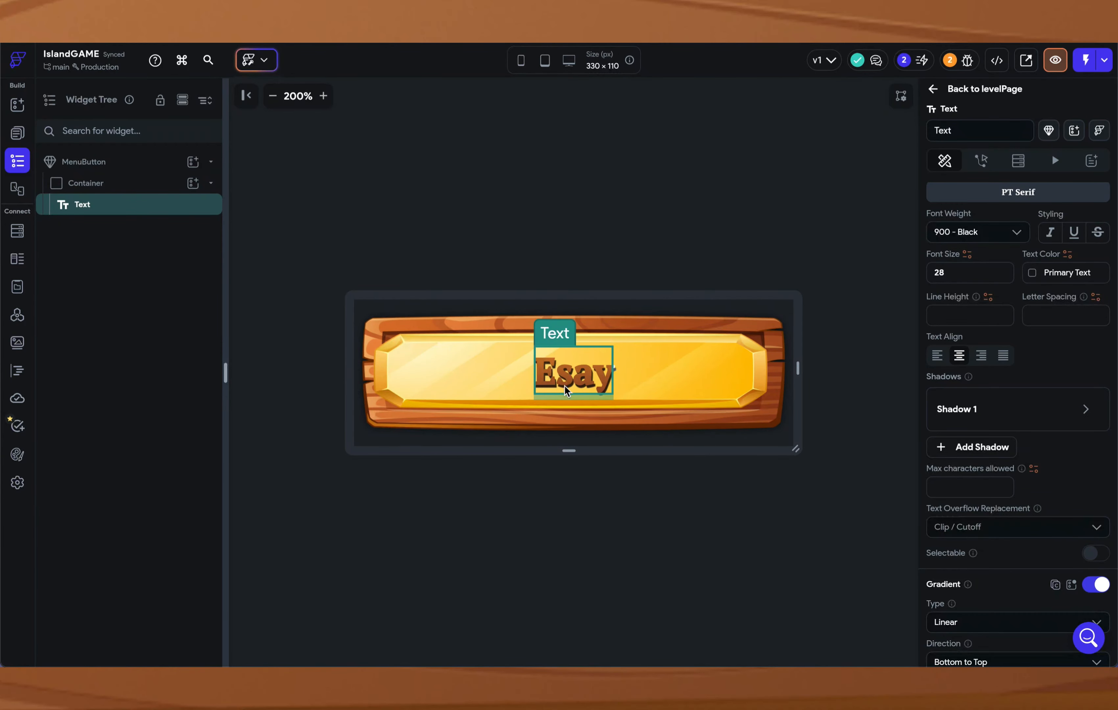
Step: Return the MenuButton view to 100% and review the Text's gradient type, direction and colors
click(273, 97)
click(273, 98)
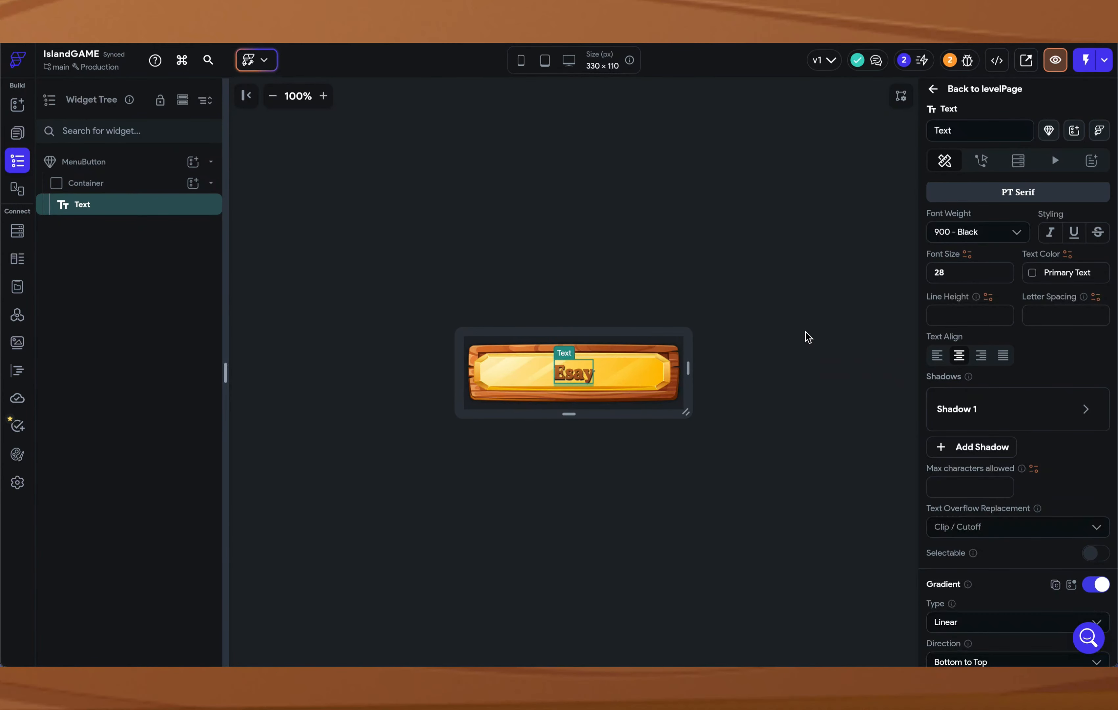
scroll(969, 399, down, 3)
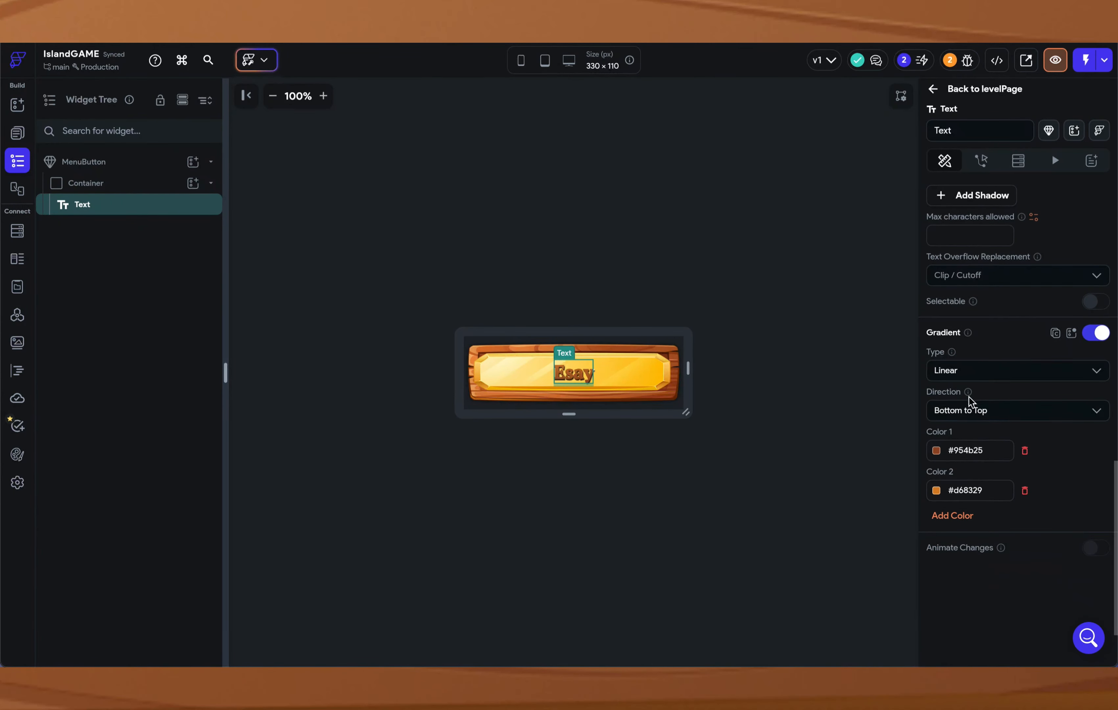
scroll(1046, 342, down, 2)
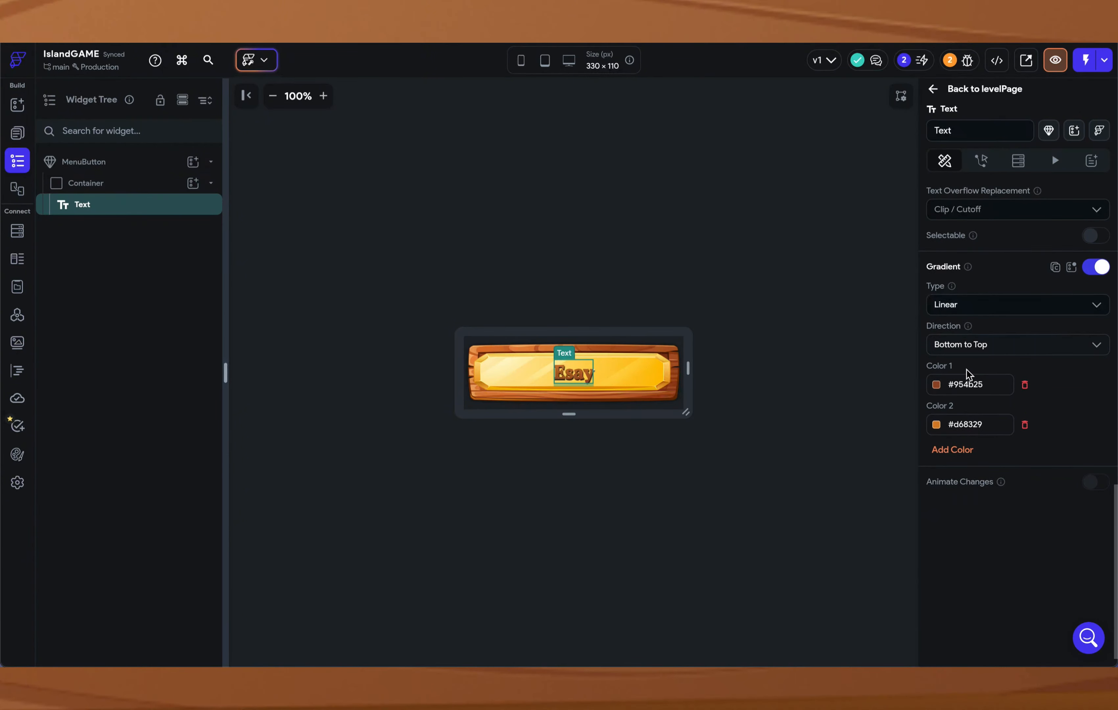
Step: Switch to the Figma template, unhide the "Play" text in the Home screen's button, and open its linear gradient fill
key(ctrl+Right)
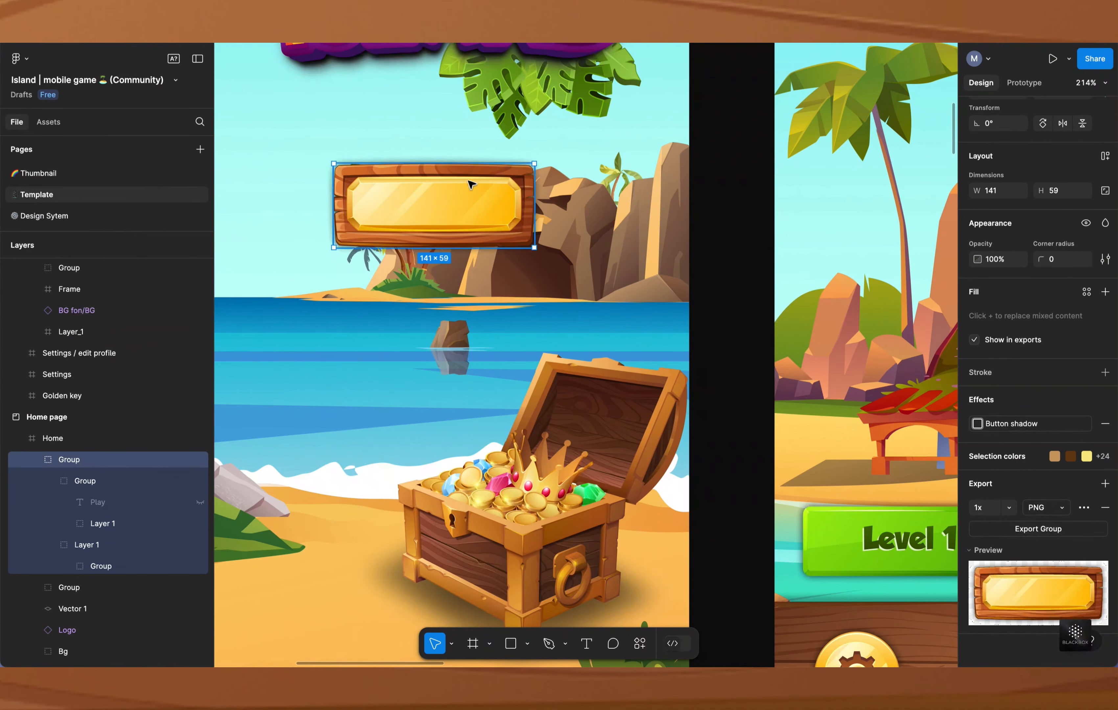
click(200, 502)
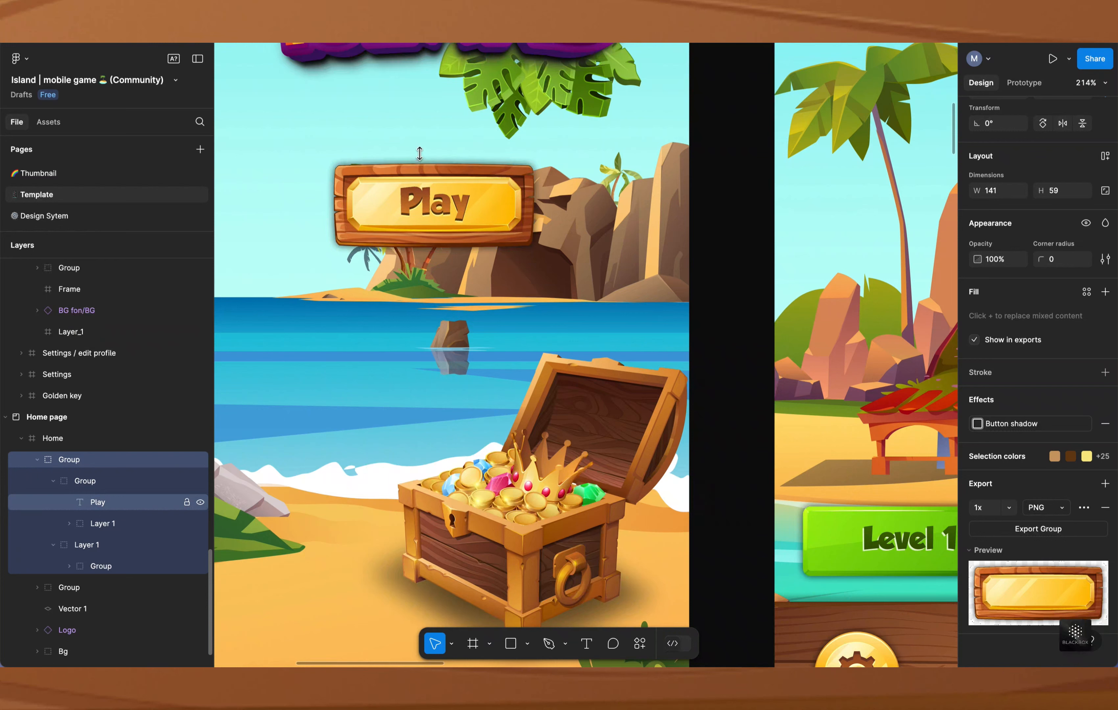
double_click(431, 212)
double_click(432, 213)
double_click(432, 212)
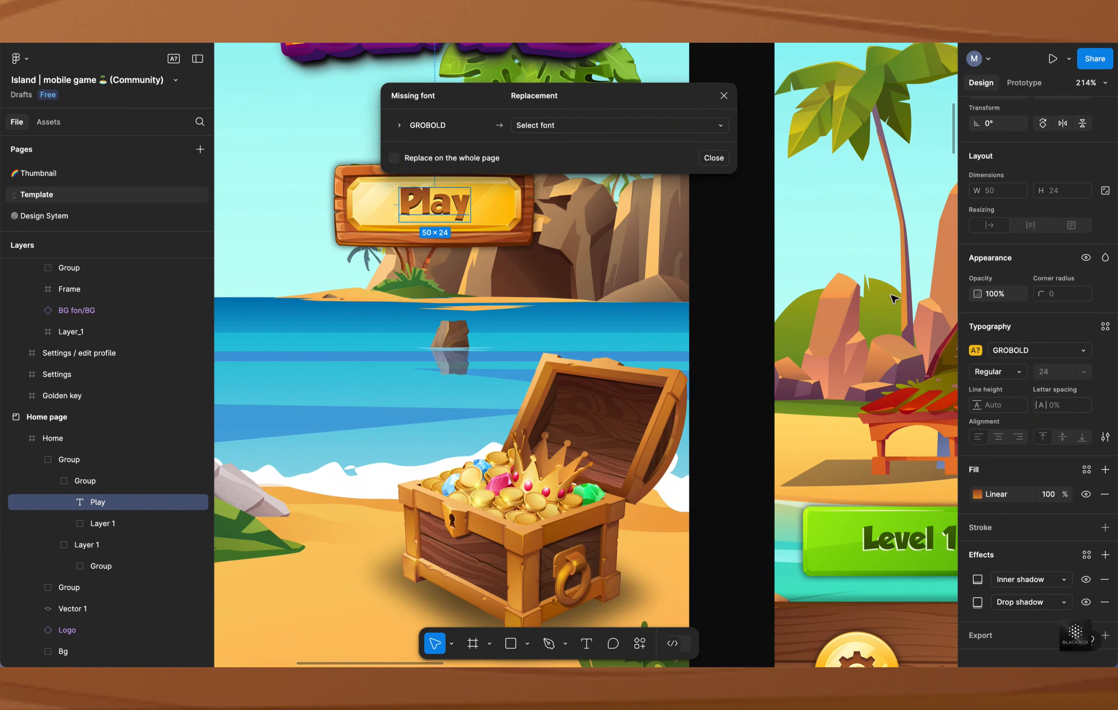
click(1030, 495)
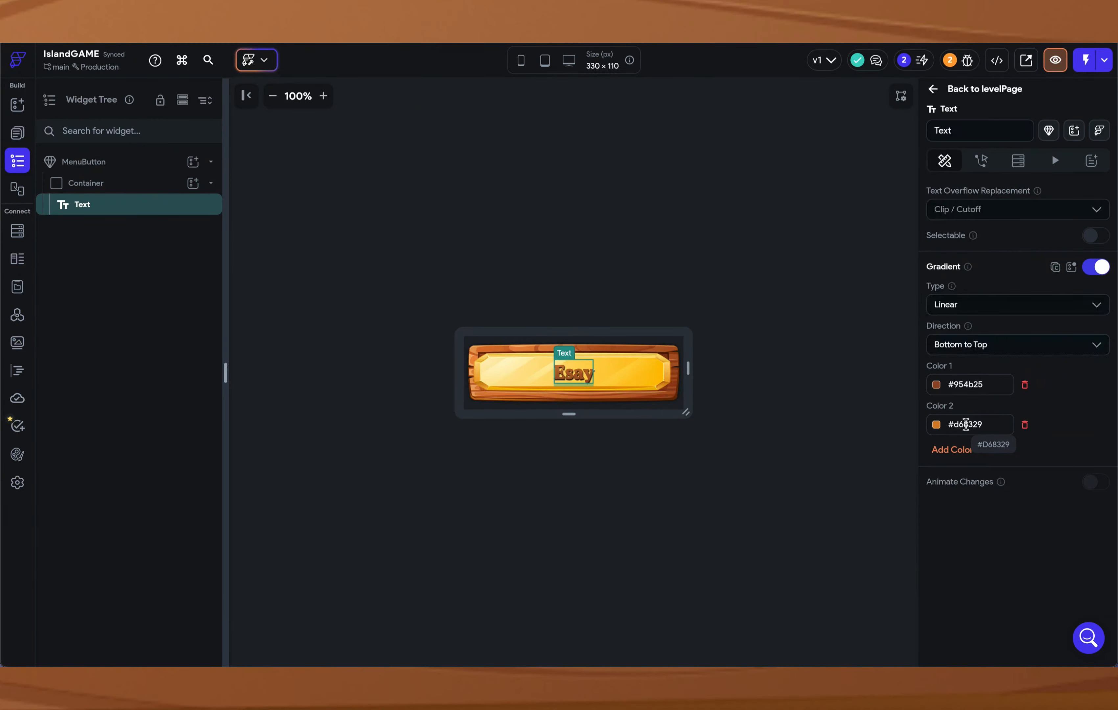
Step: Switch back to FlutterFlow and review the MenuButton's titre parameter and the variable binding of its Text to that parameter
click(124, 171)
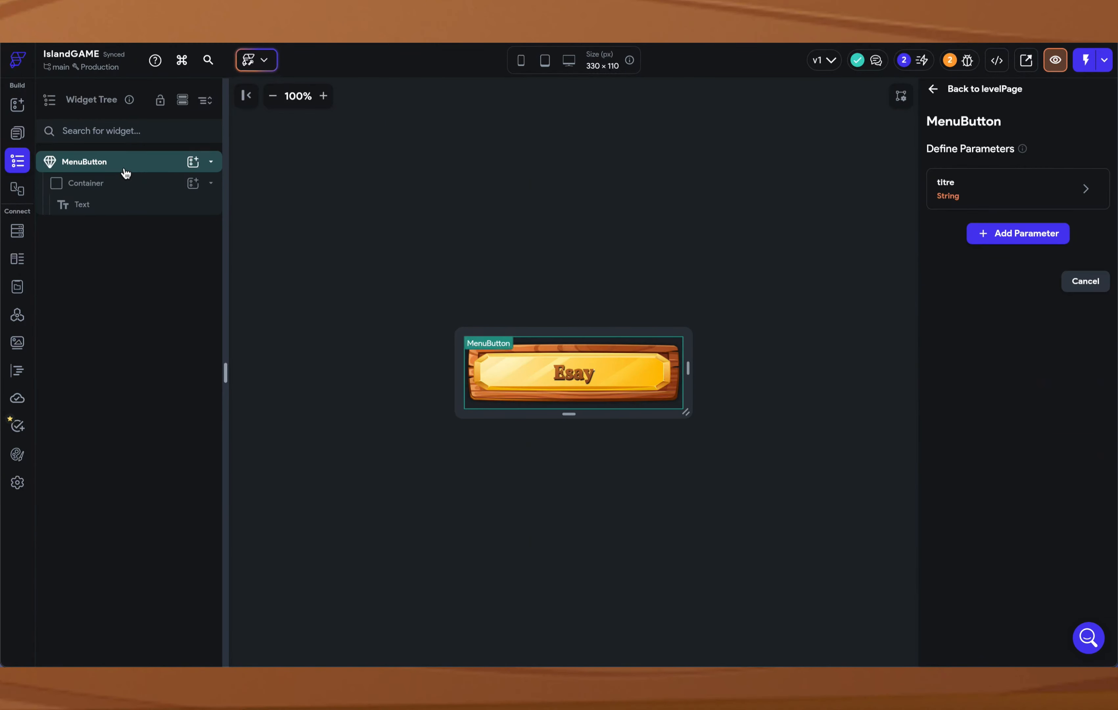
click(990, 200)
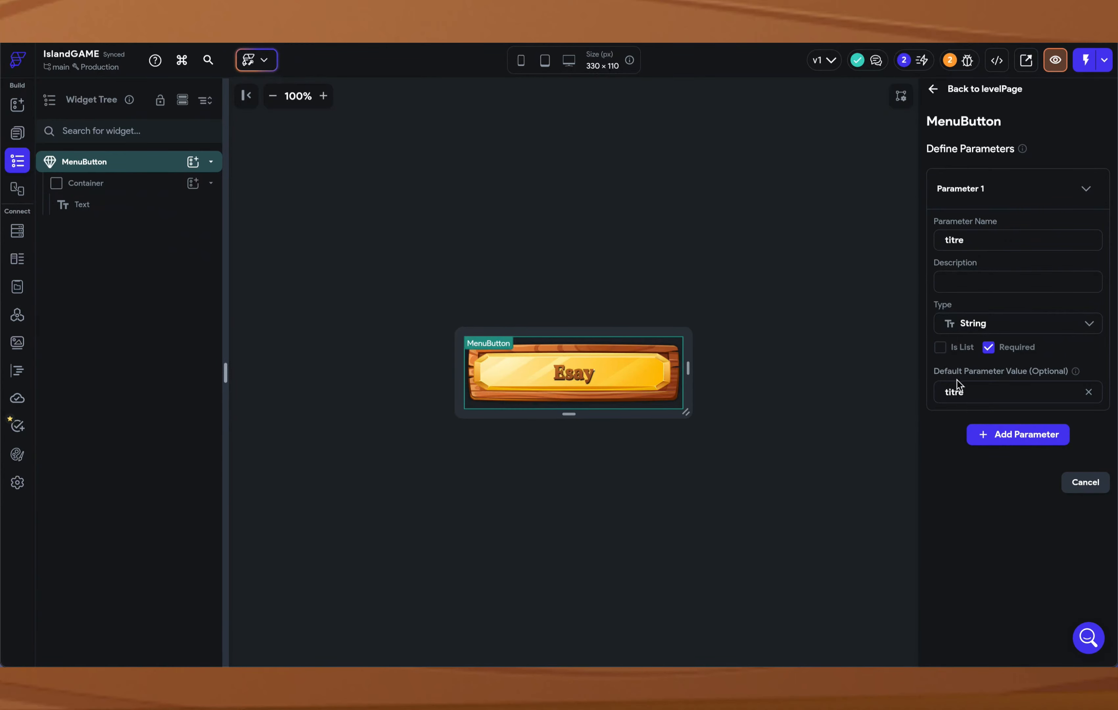
click(968, 249)
click(17, 132)
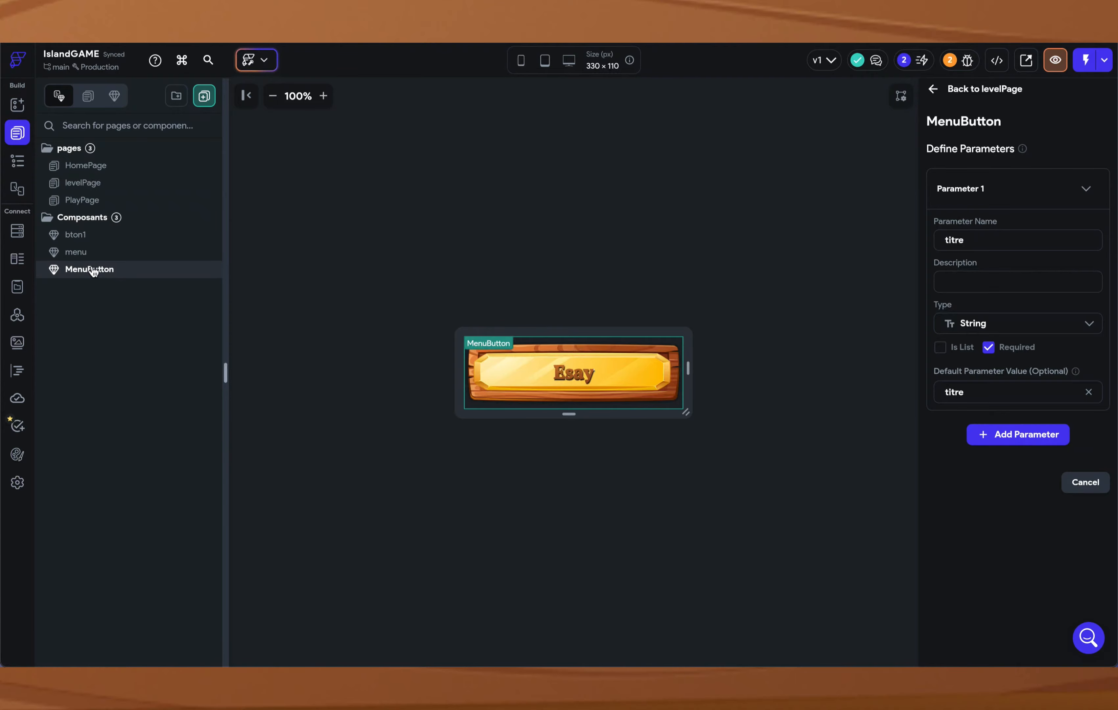
click(575, 381)
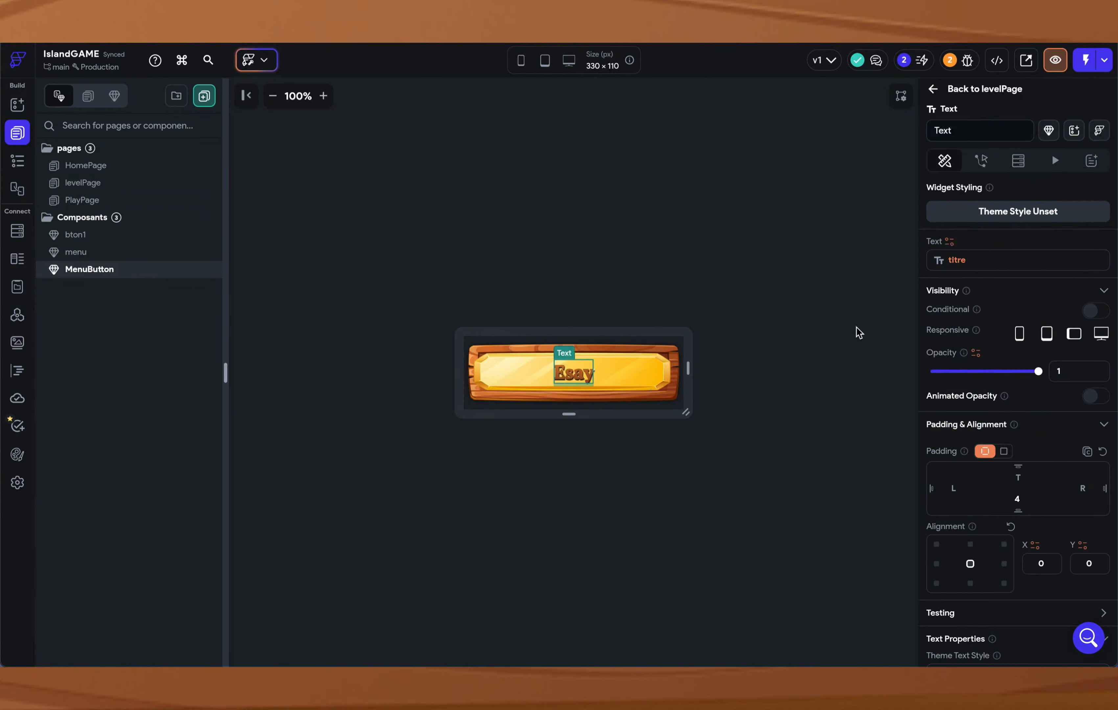
click(963, 268)
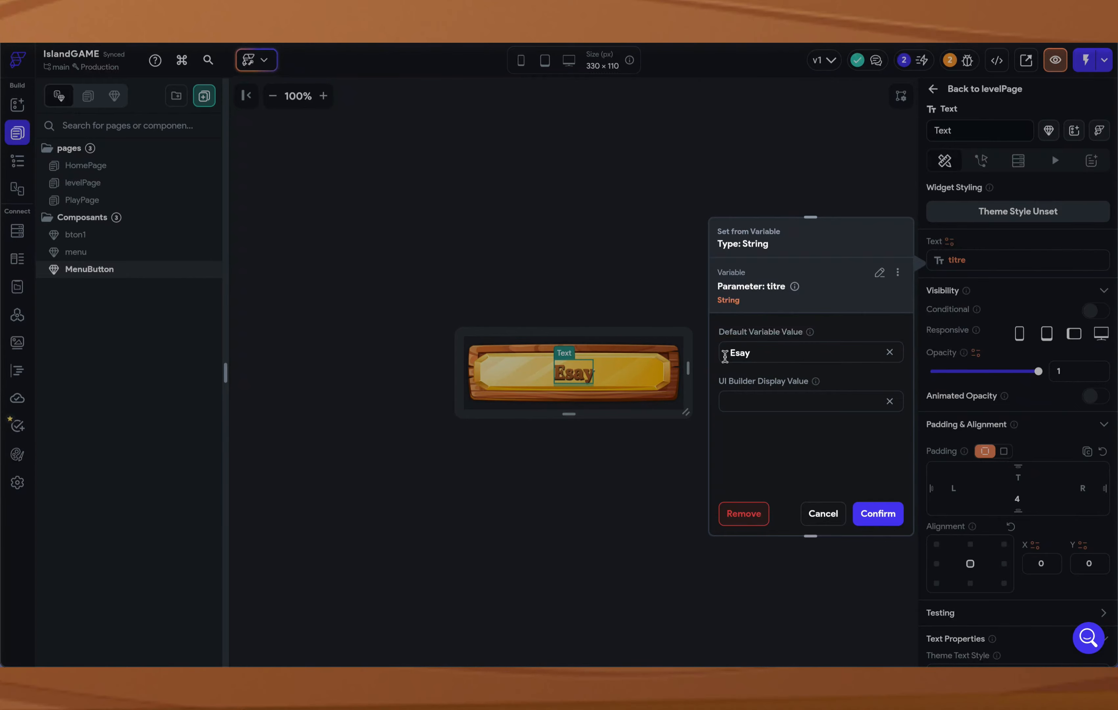
click(579, 307)
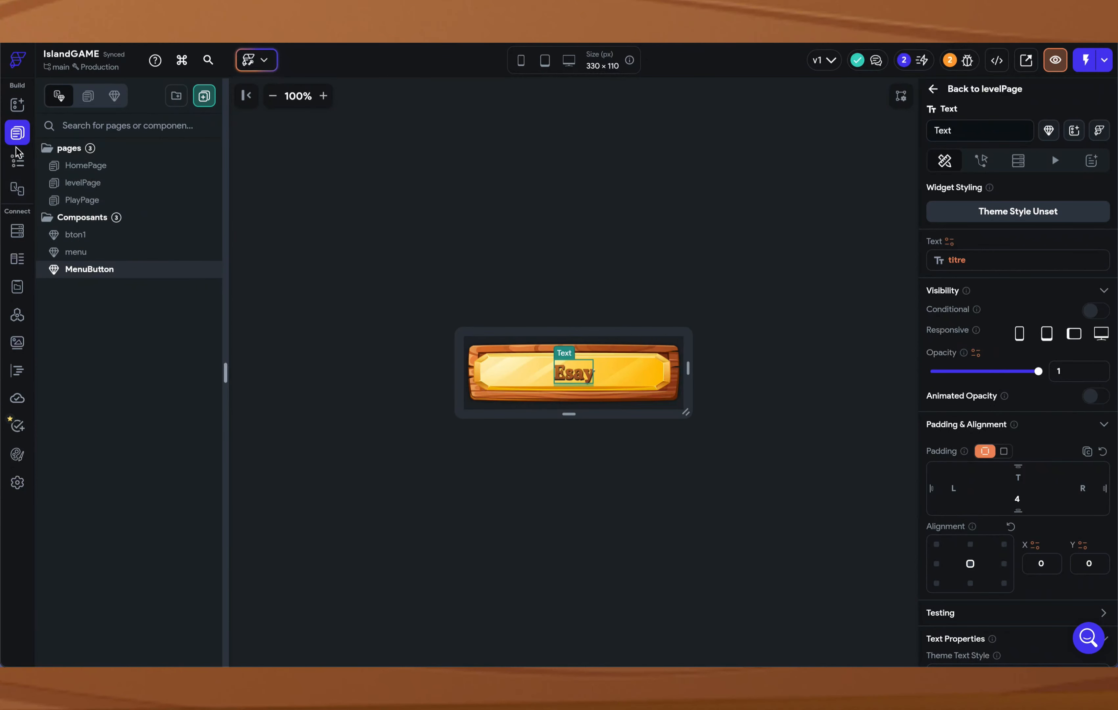
Step: Open levelPage, select the "Esay" MenuButton, and view its component parameters
click(17, 160)
click(16, 134)
click(93, 183)
click(621, 356)
scroll(967, 422, down, 5)
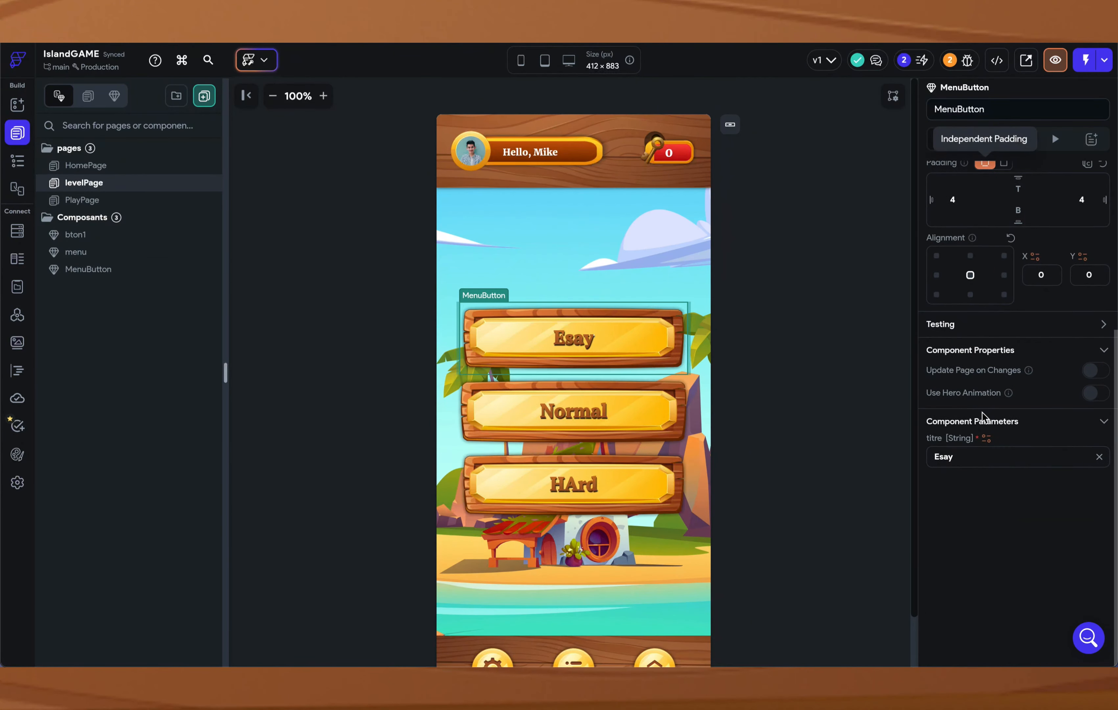
Step: Try "Esayyyggg" as the selected MenuButton's titre value, and restore it to "Esay"
click(958, 458)
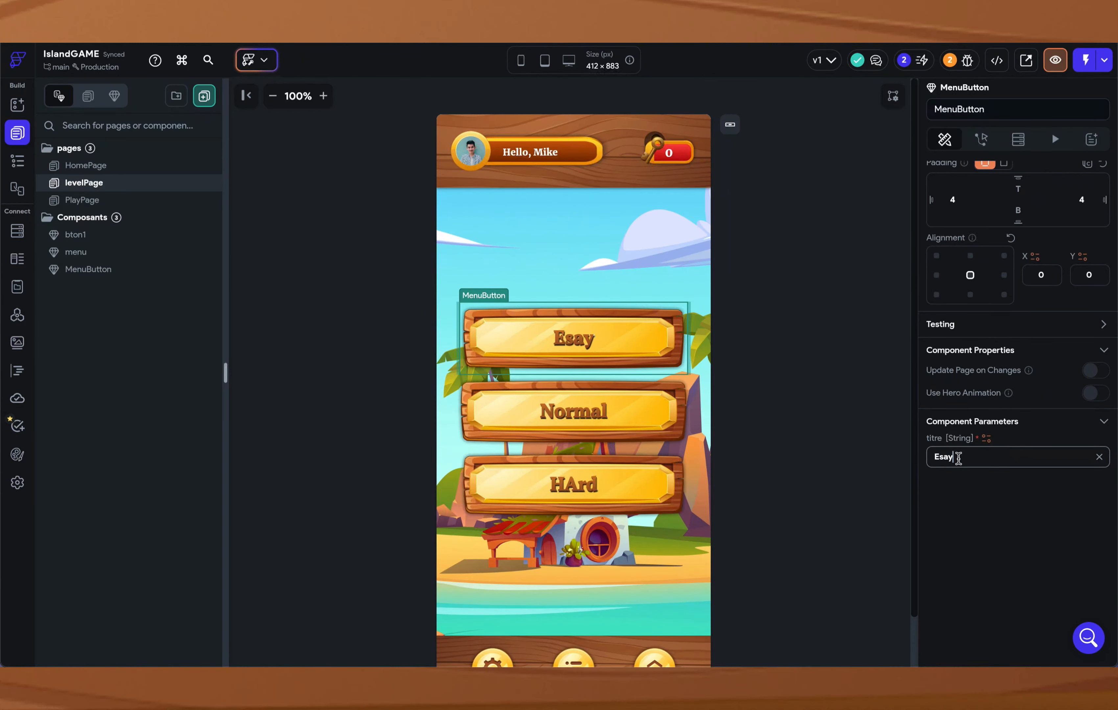
text(yy)
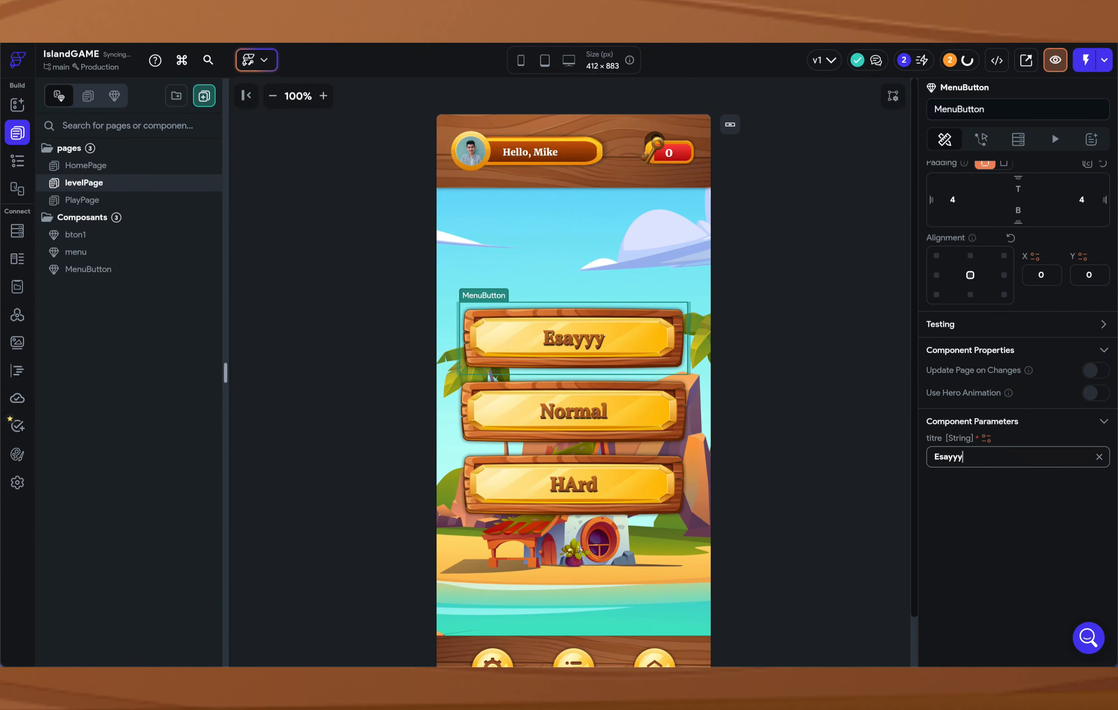
text(ggg)
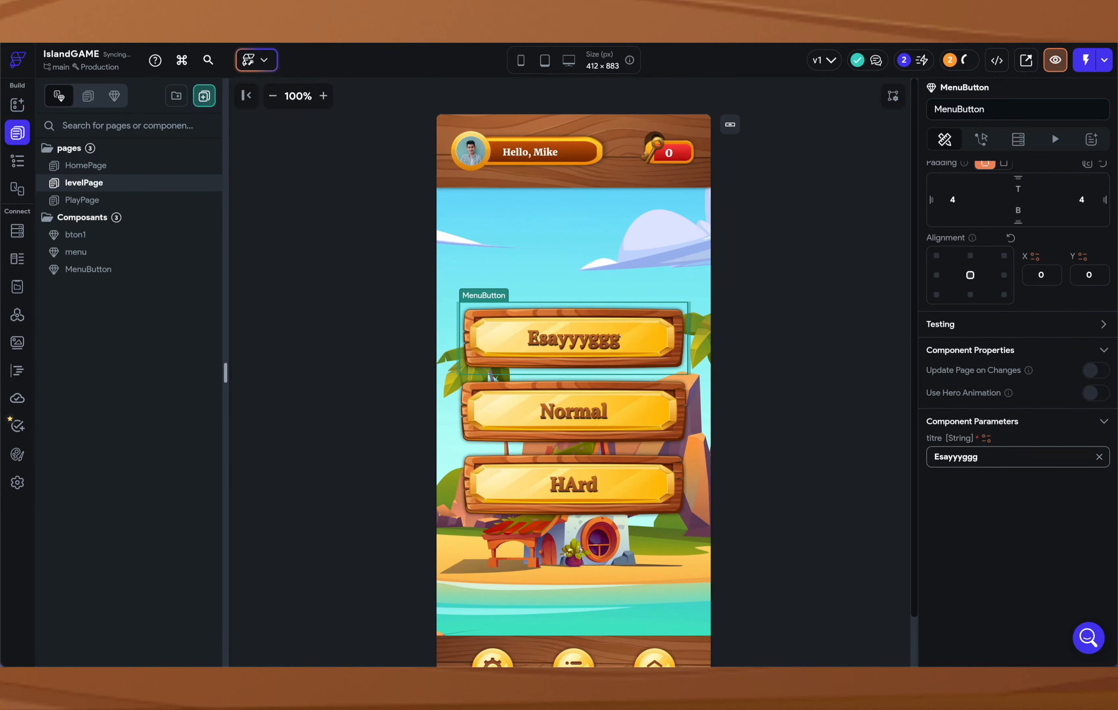
key(BackSpace)
key(BackSpace)
key(BackSpace)
key(BackSpace)
key(BackSpace)
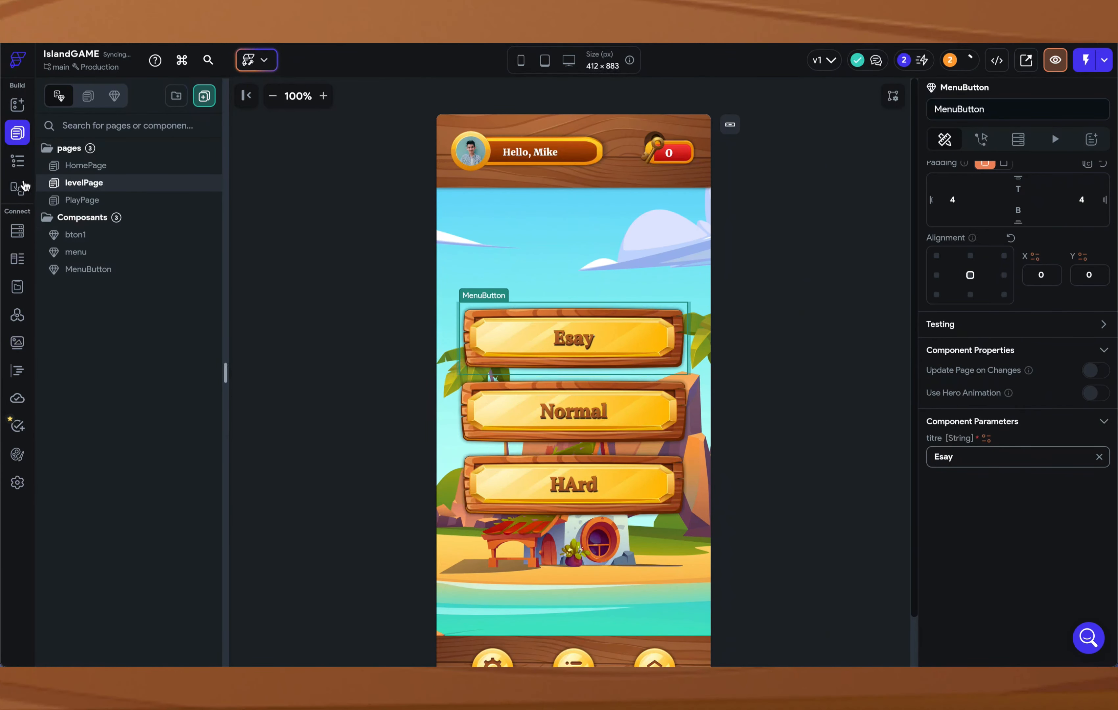
Step: Examine levelPage's widget tree, including its three MenuButtons, the header Container, and the bottom navigation Row and its Container
click(17, 160)
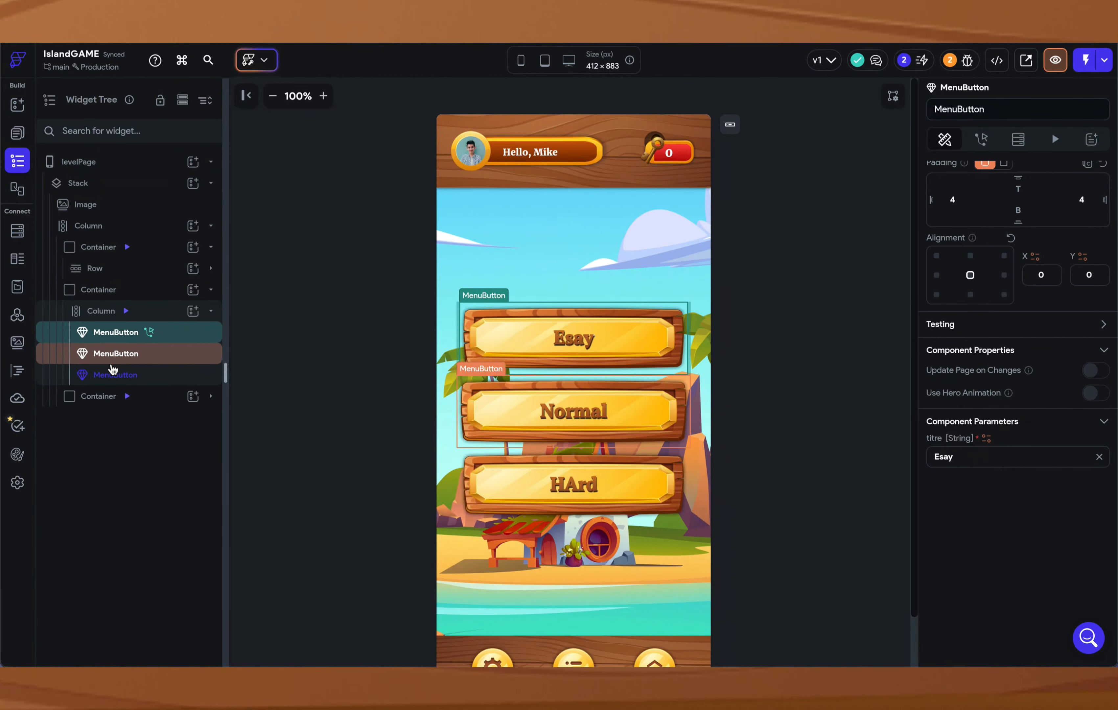
scroll(532, 131, down, 2)
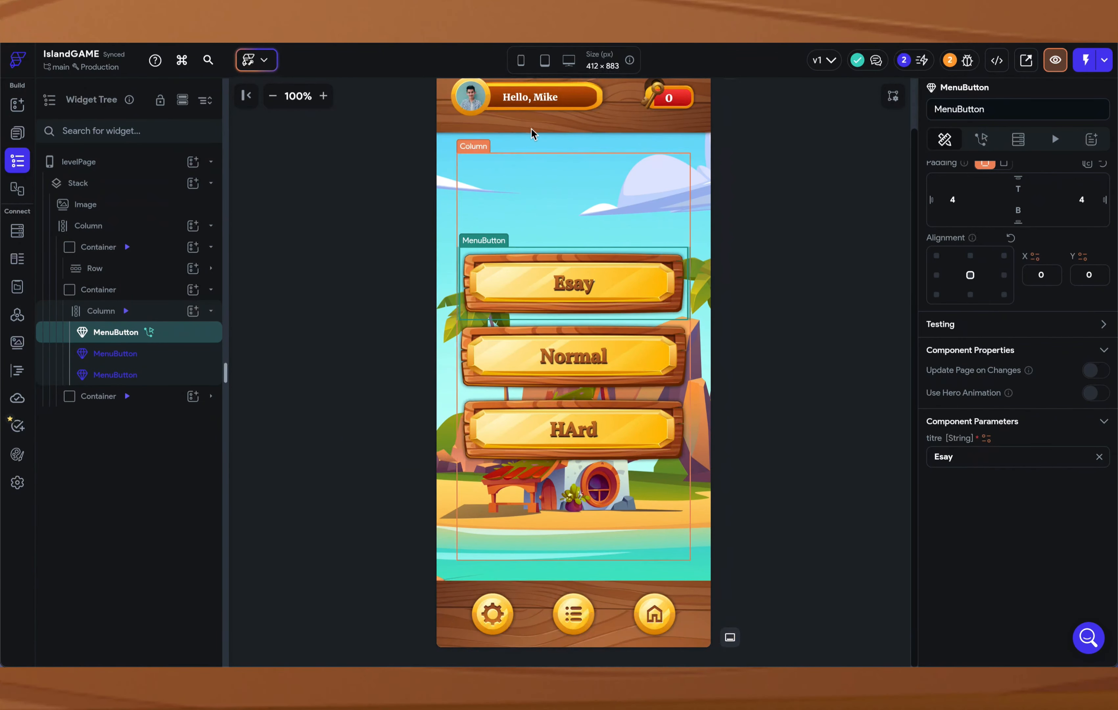
click(531, 130)
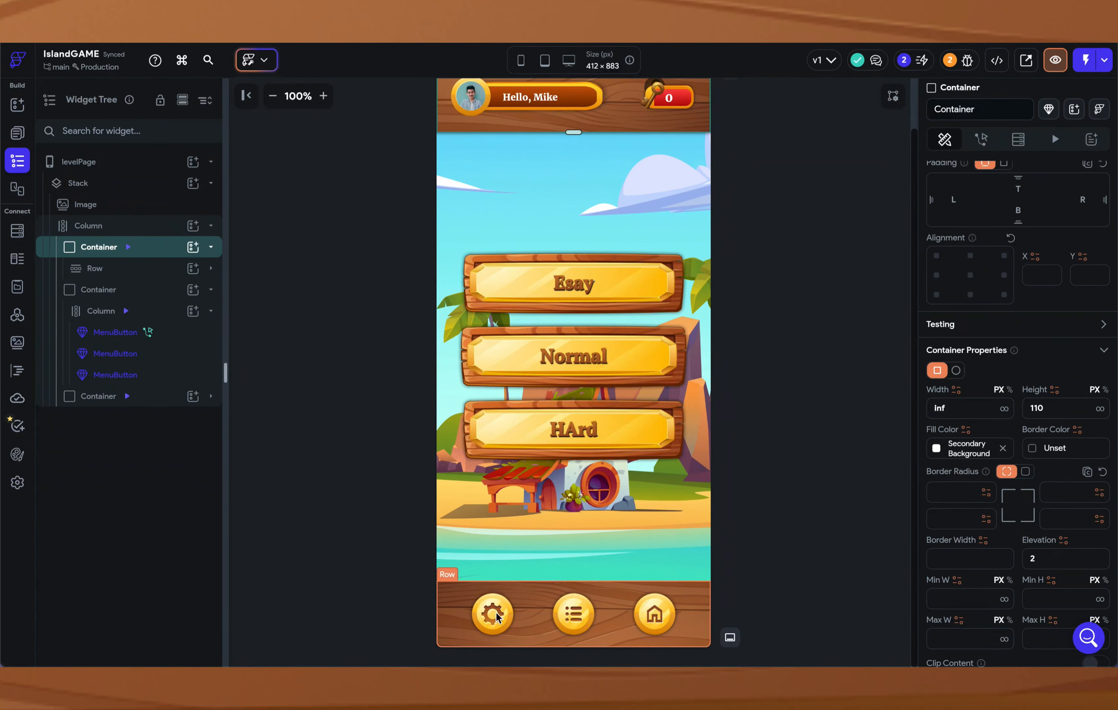
click(442, 627)
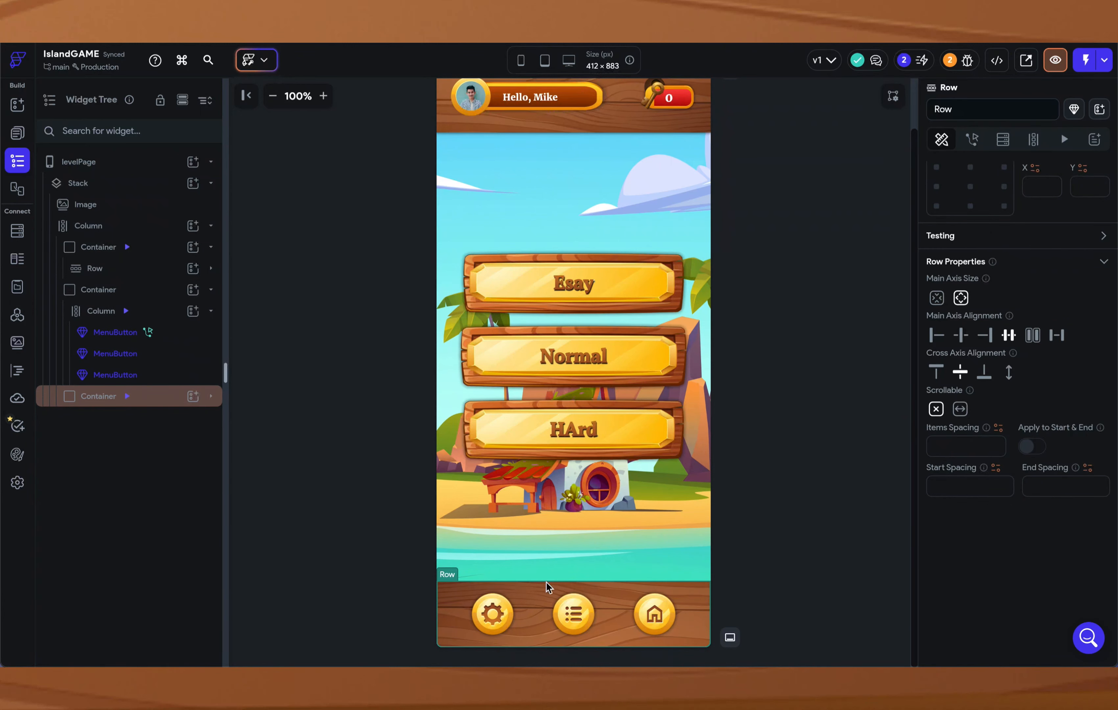
click(210, 396)
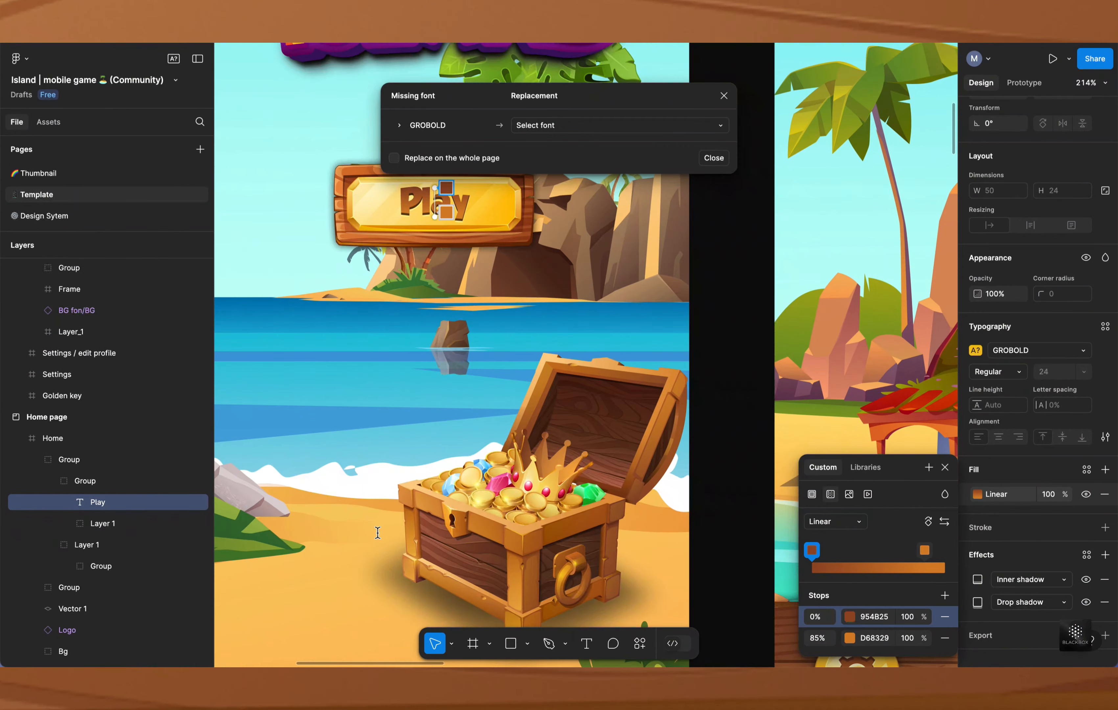
Step: Switch to the Figma template and close the "Play" text's gradient editor and missing-font dialog, with the Play screen's navigation bar in view
scroll(385, 540, up, 3)
scroll(385, 540, down, 5)
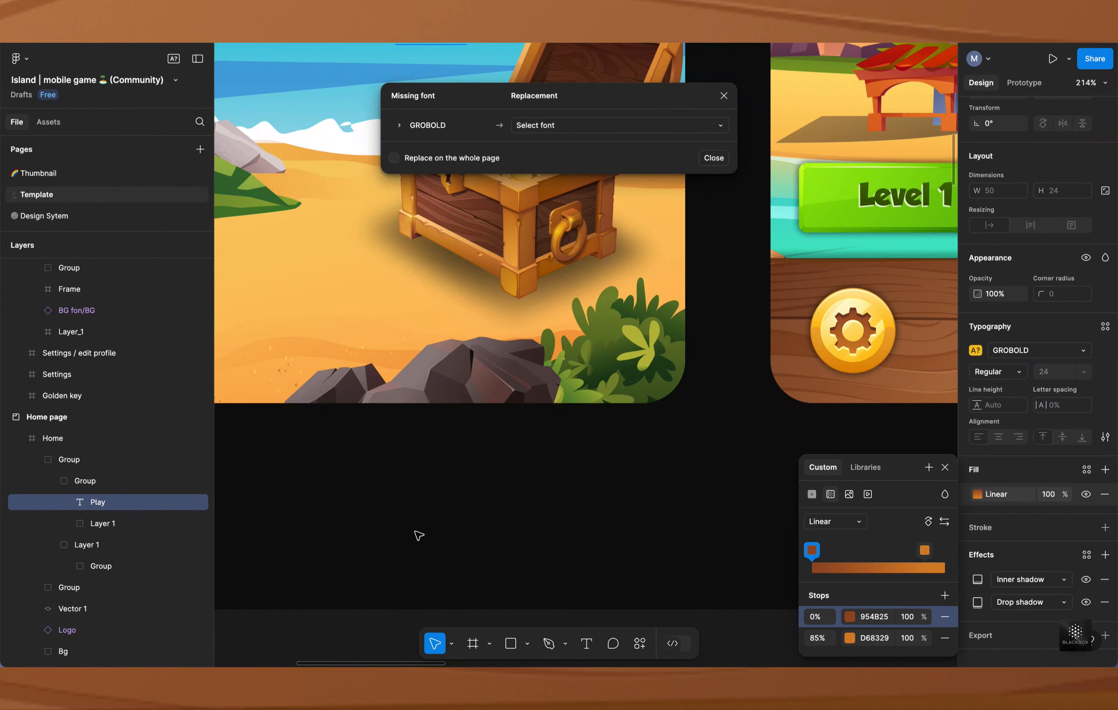
scroll(422, 537, right, 8)
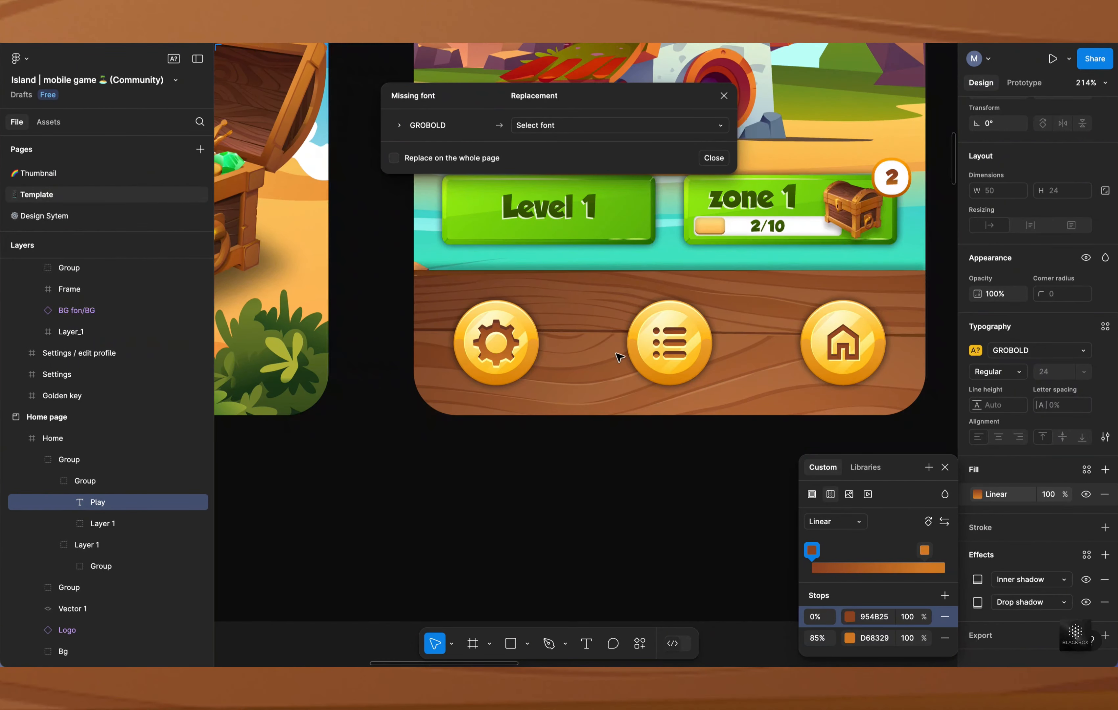
key(Escape)
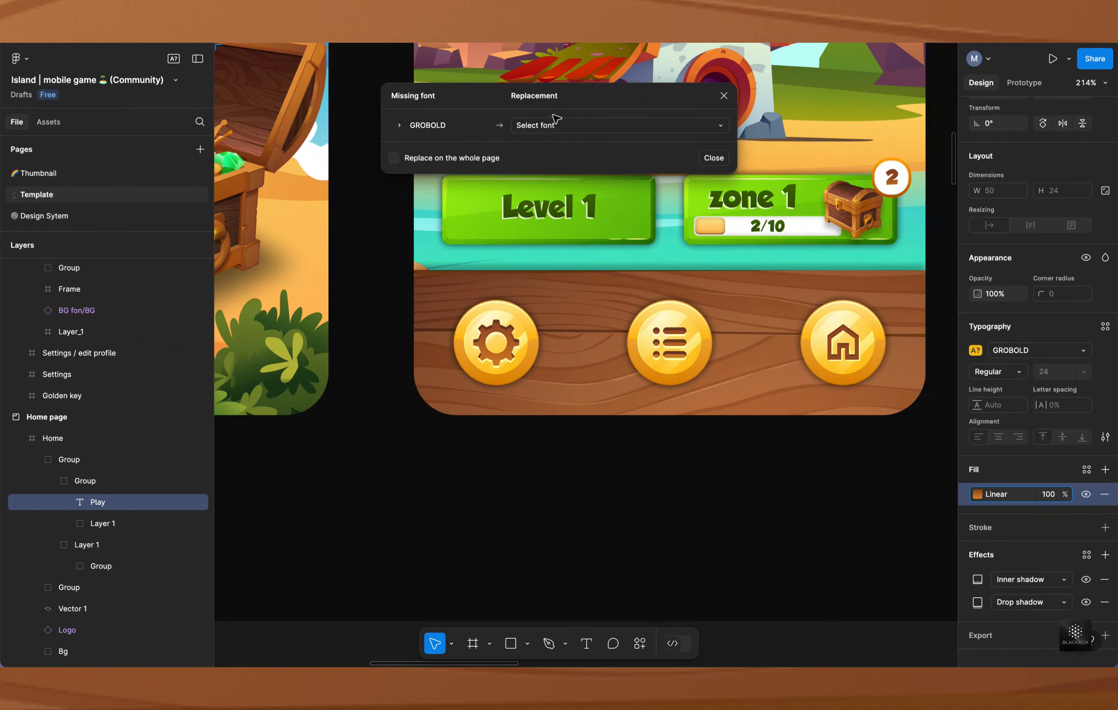
click(714, 160)
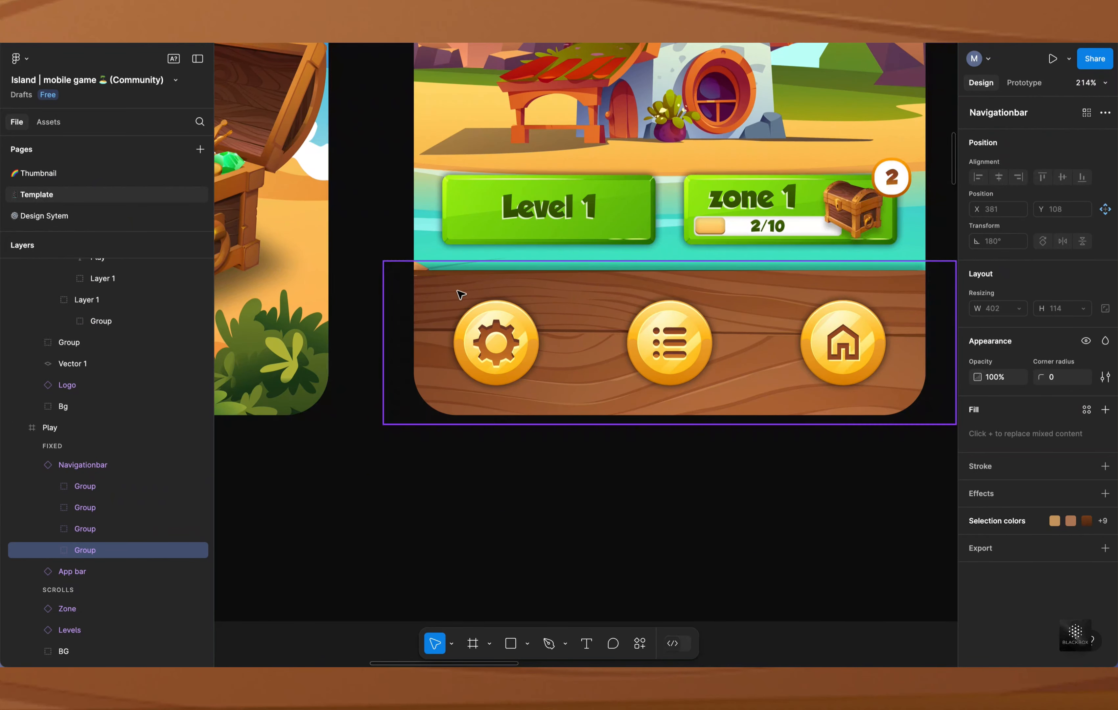
Step: Hide the settings, list and home button groups in the Play screen's Navigationbar
click(527, 327)
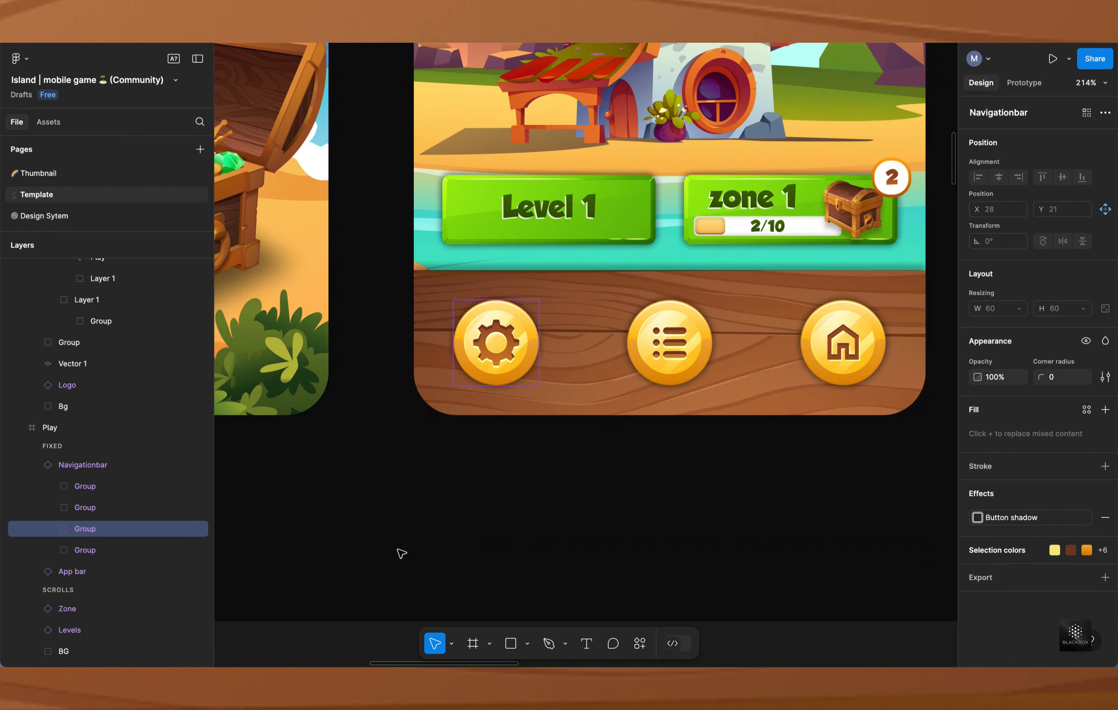
click(201, 529)
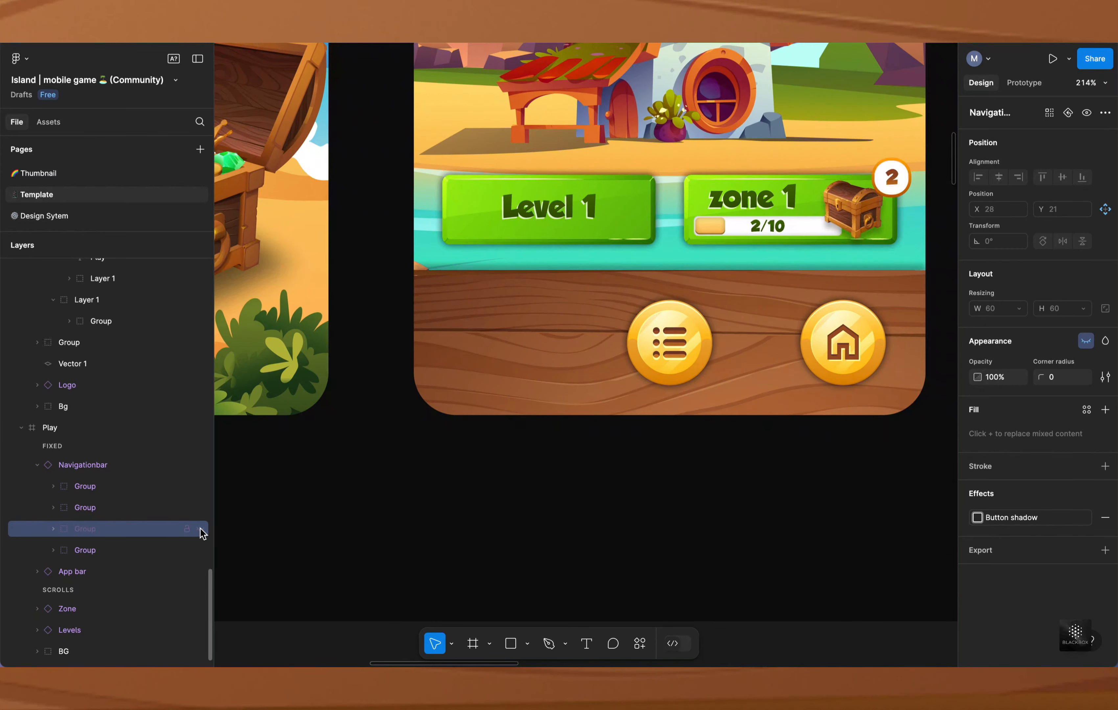
click(203, 507)
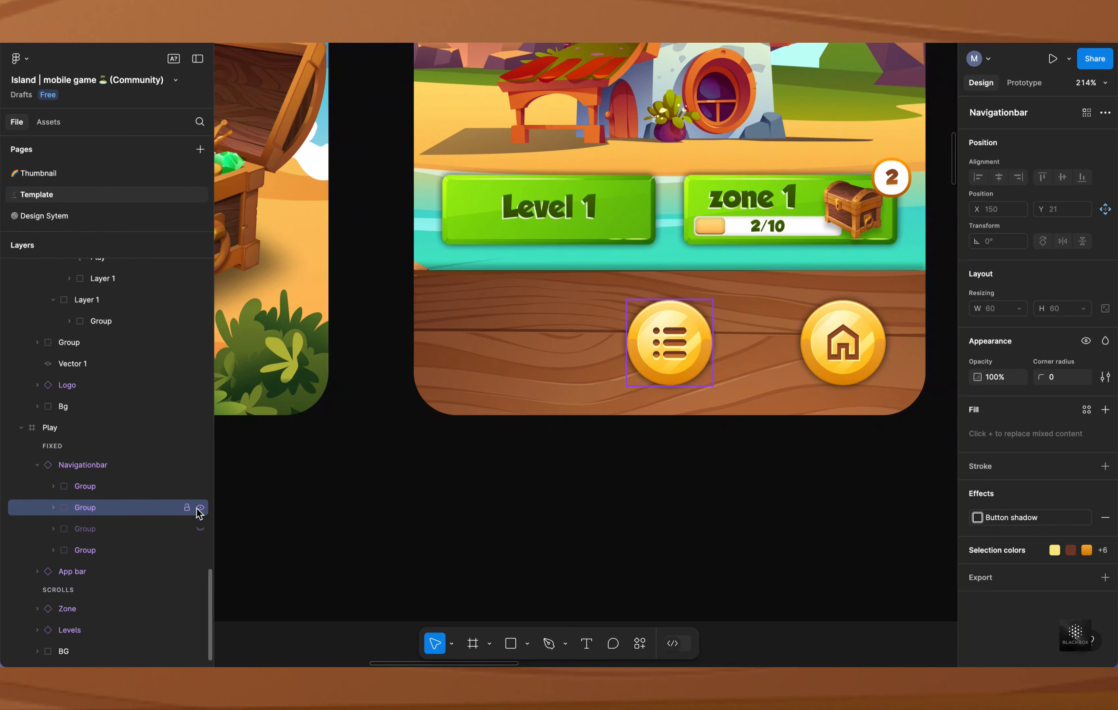
click(200, 508)
click(877, 317)
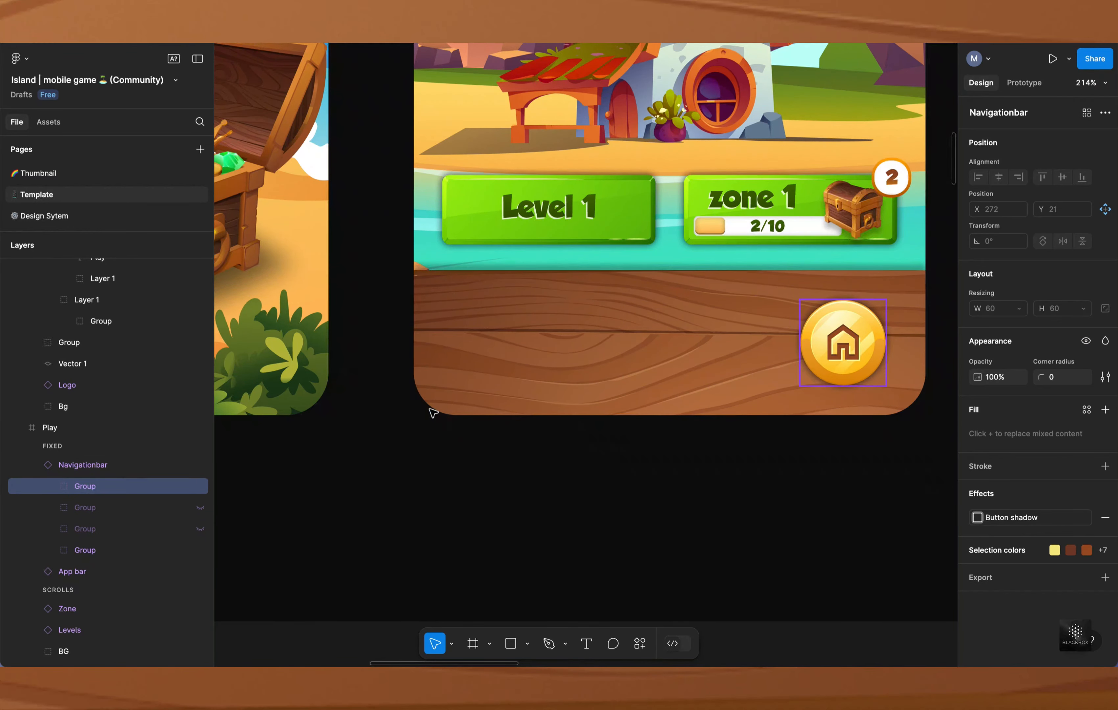
click(201, 486)
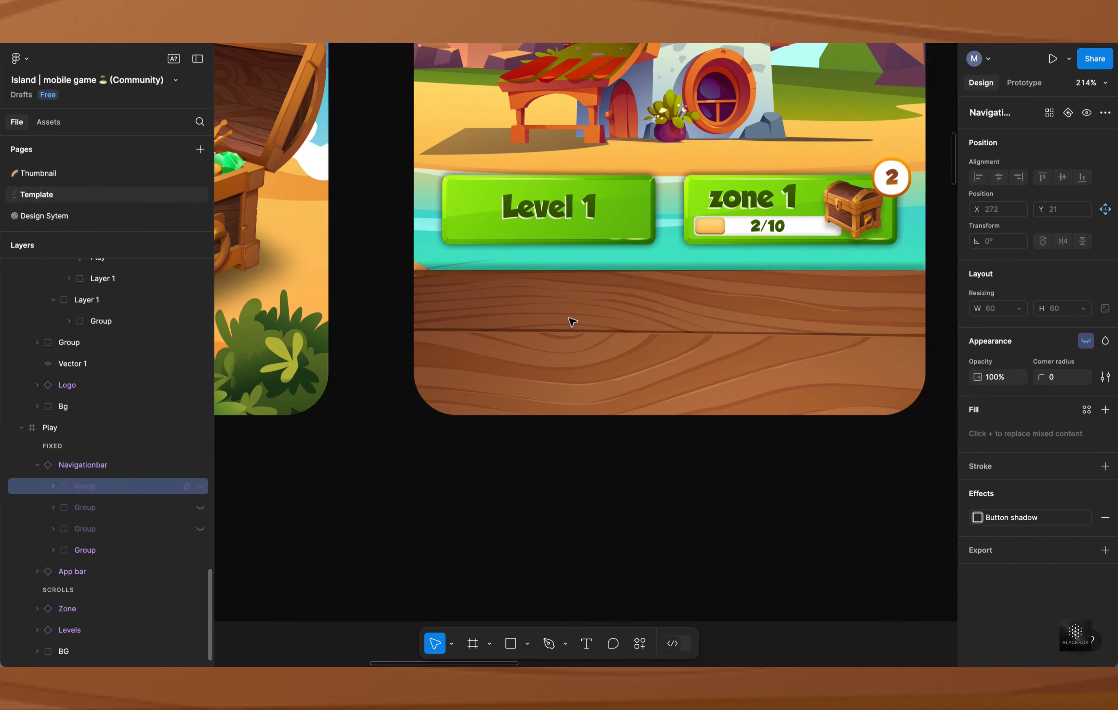
Step: Select the whole Navigationbar, add a 1x PNG export setting, and check its preview
click(577, 321)
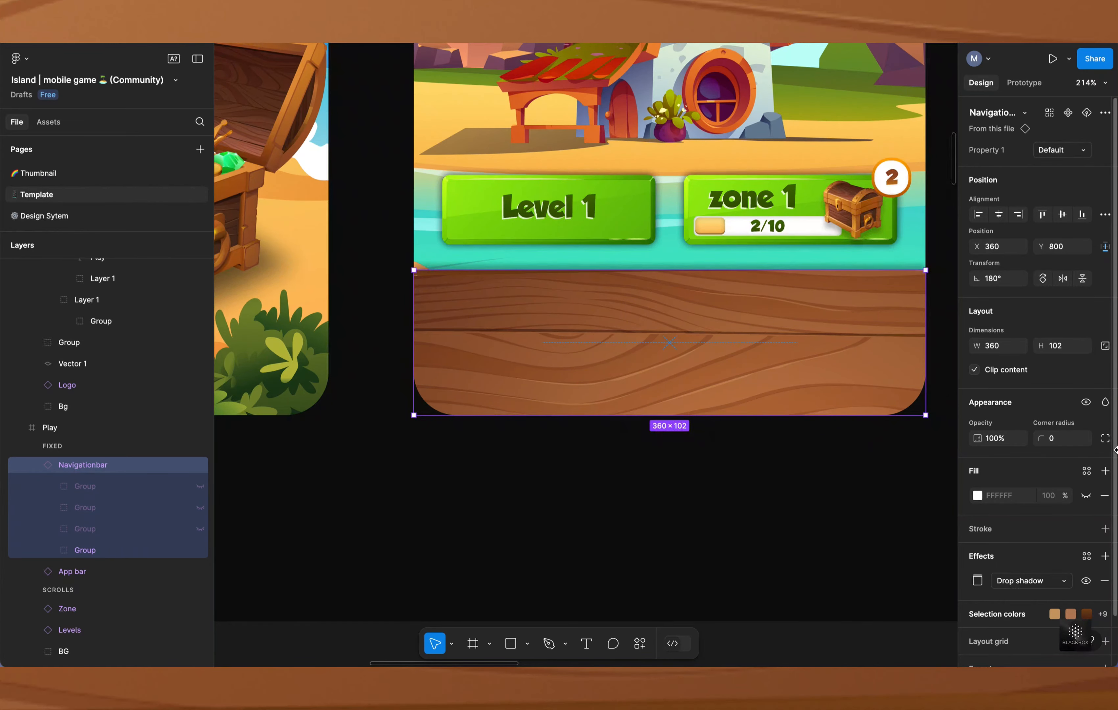
scroll(1020, 464, down, 1)
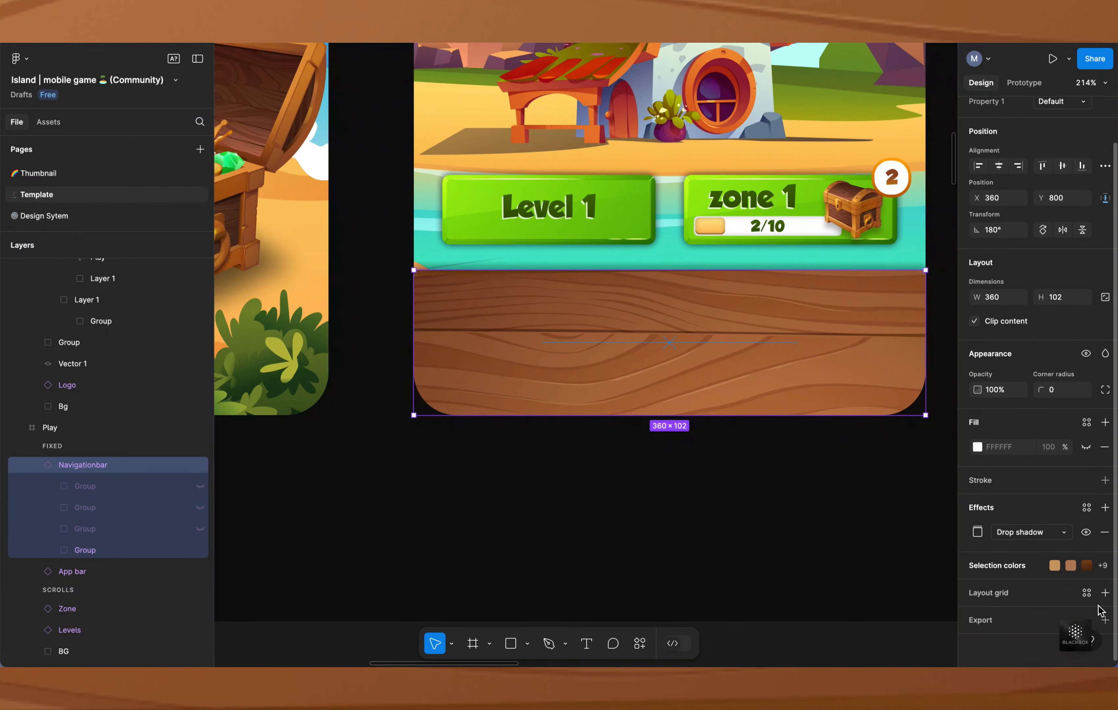
click(1105, 620)
scroll(1083, 546, down, 3)
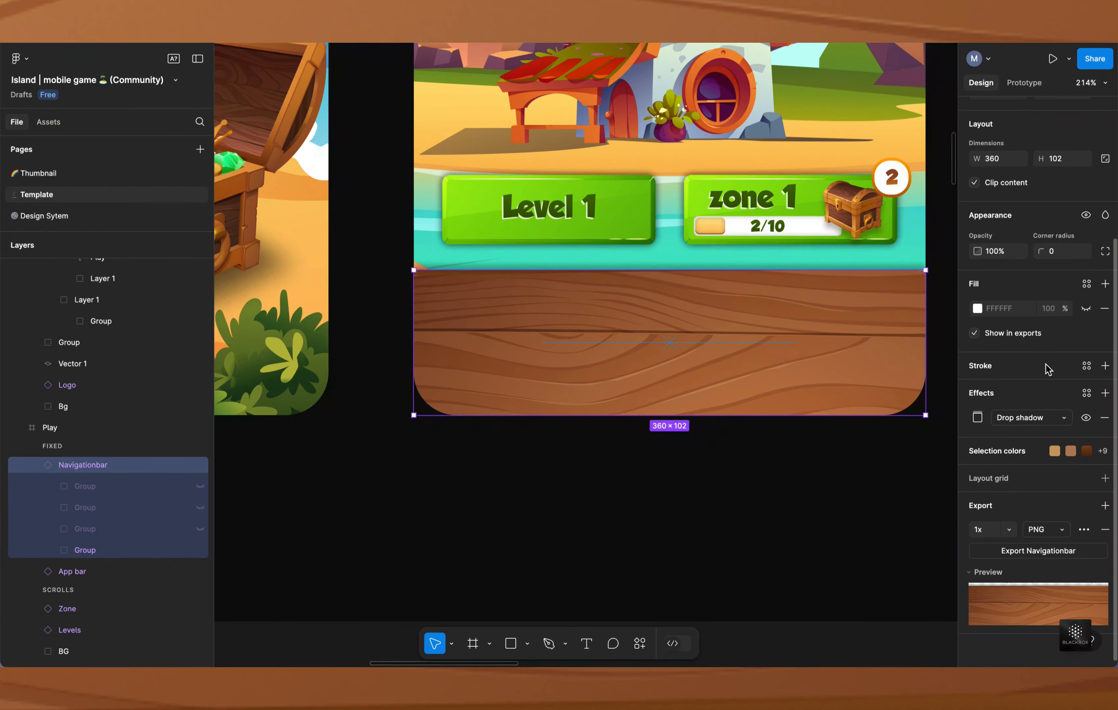
Step: Review the Navigationbar's design properties and export preview, and select the settings CircleImage in FlutterFlow's levelPage
scroll(1045, 370, up, 4)
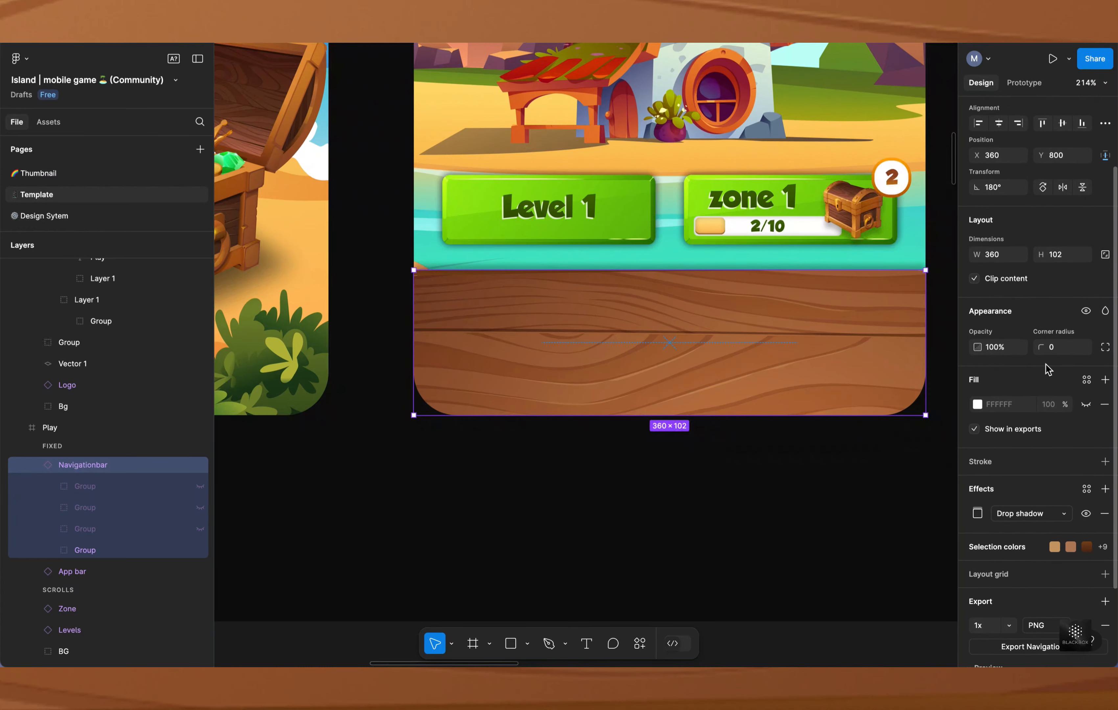
scroll(1047, 365, up, 1)
scroll(1046, 365, down, 1)
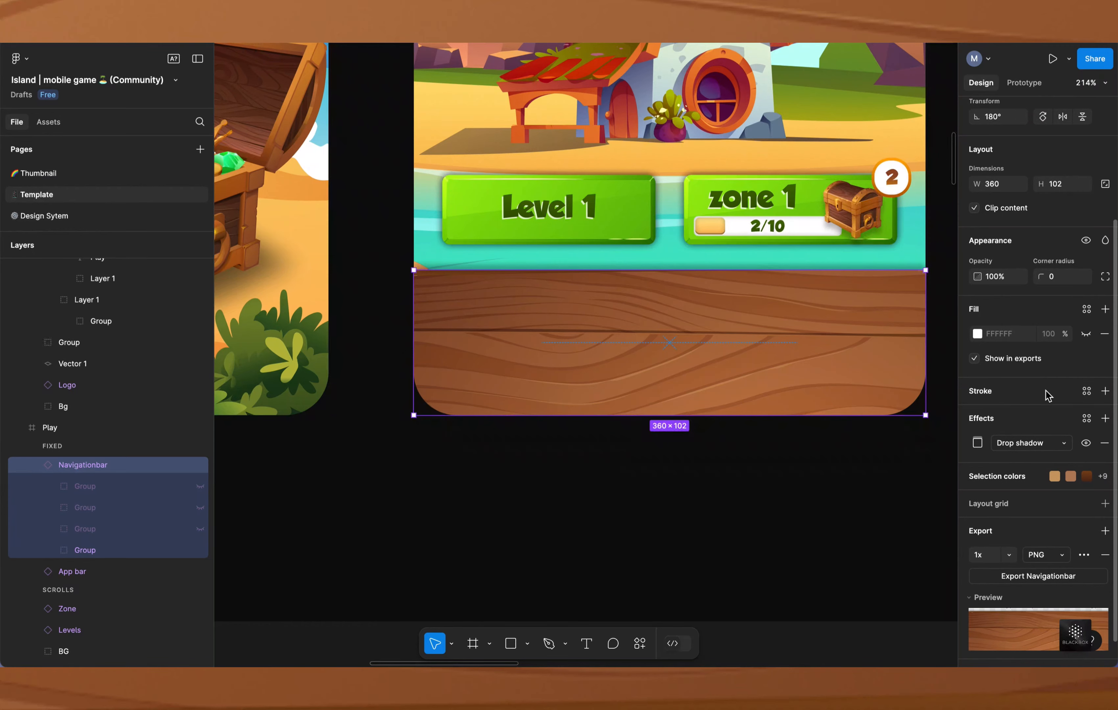
scroll(1045, 392, down, 2)
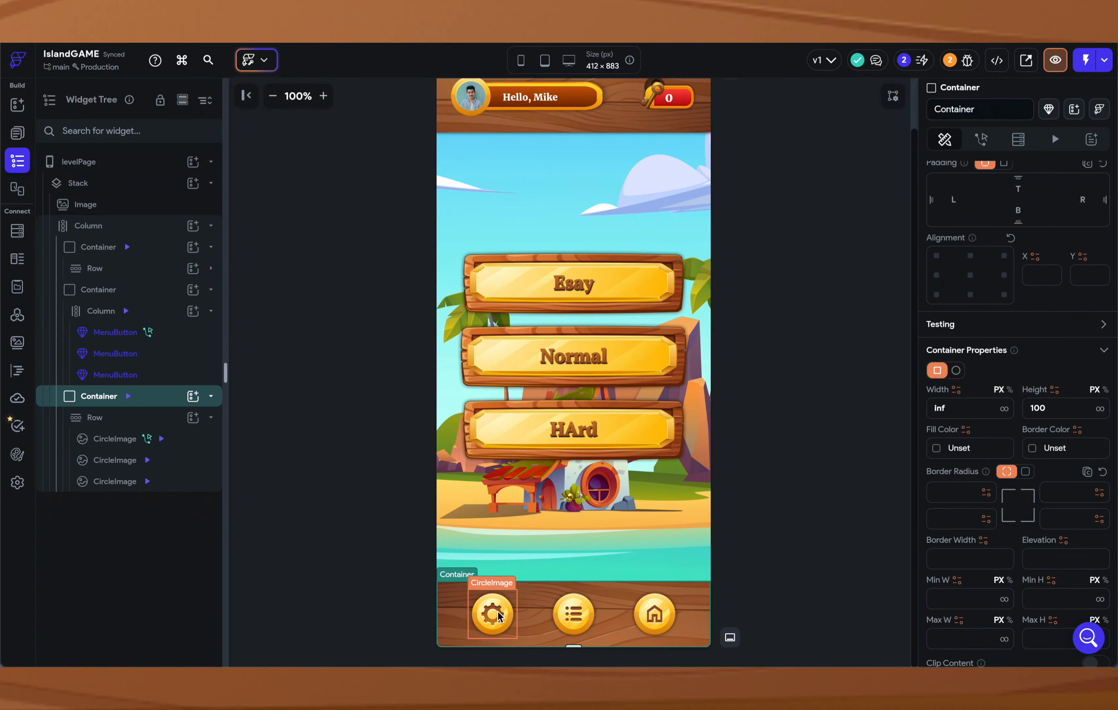
click(500, 615)
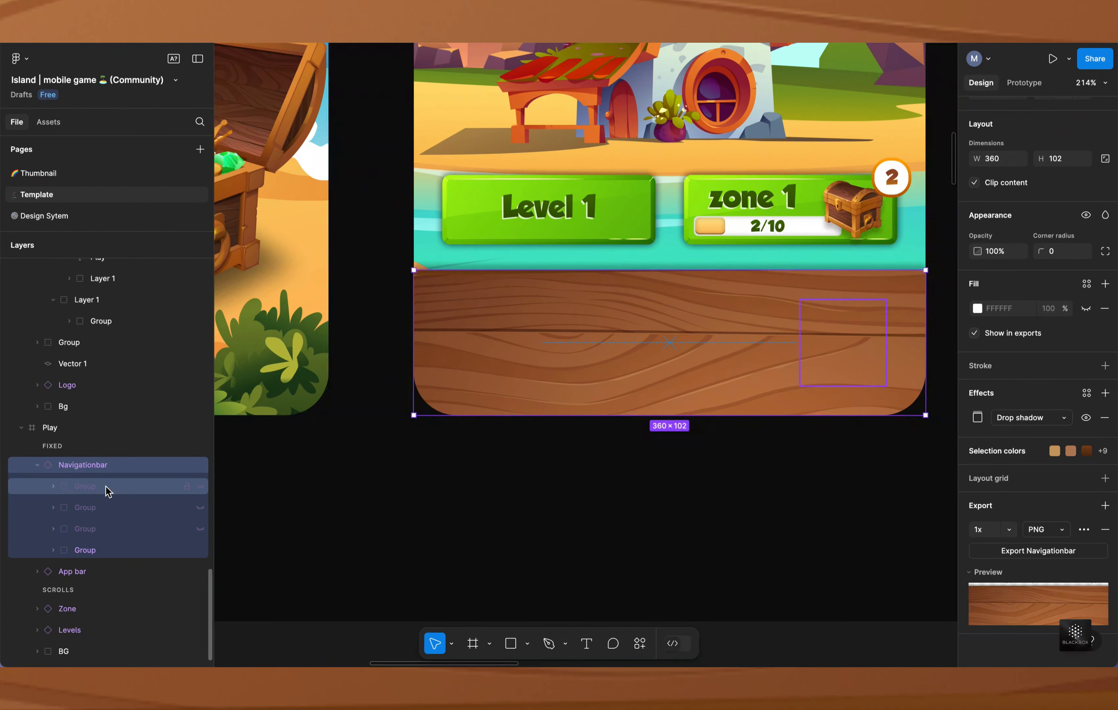
Step: Unhide the home button group in the Play screen's Navigationbar and check the export preview of its gold circle
click(201, 486)
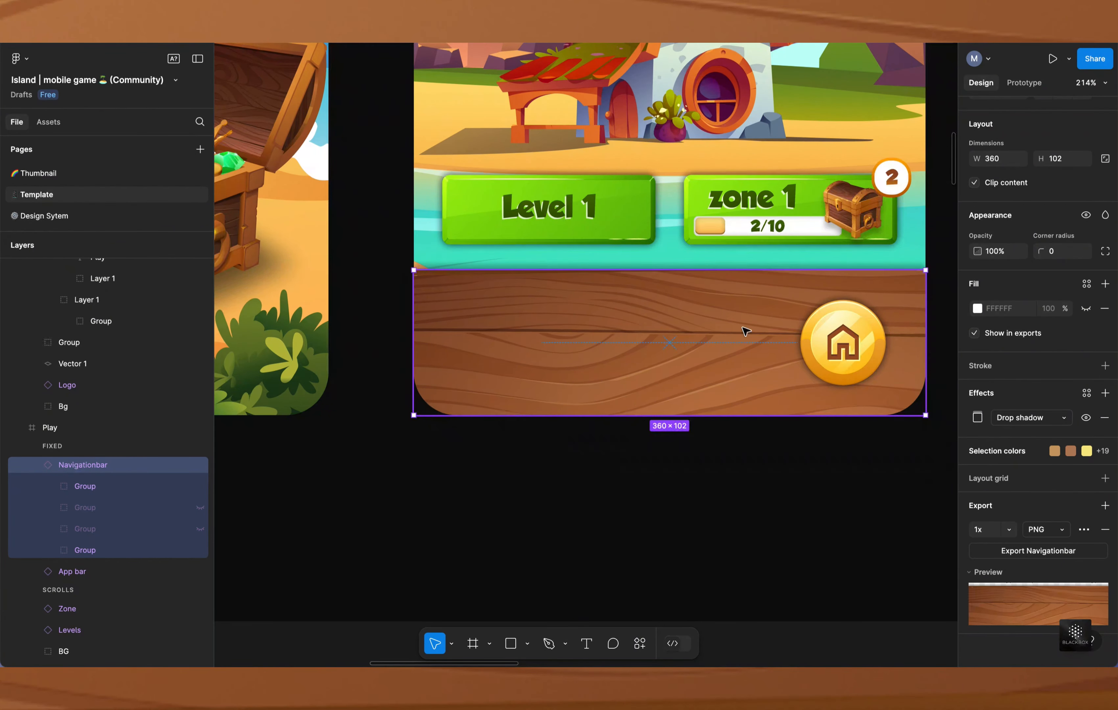
double_click(883, 336)
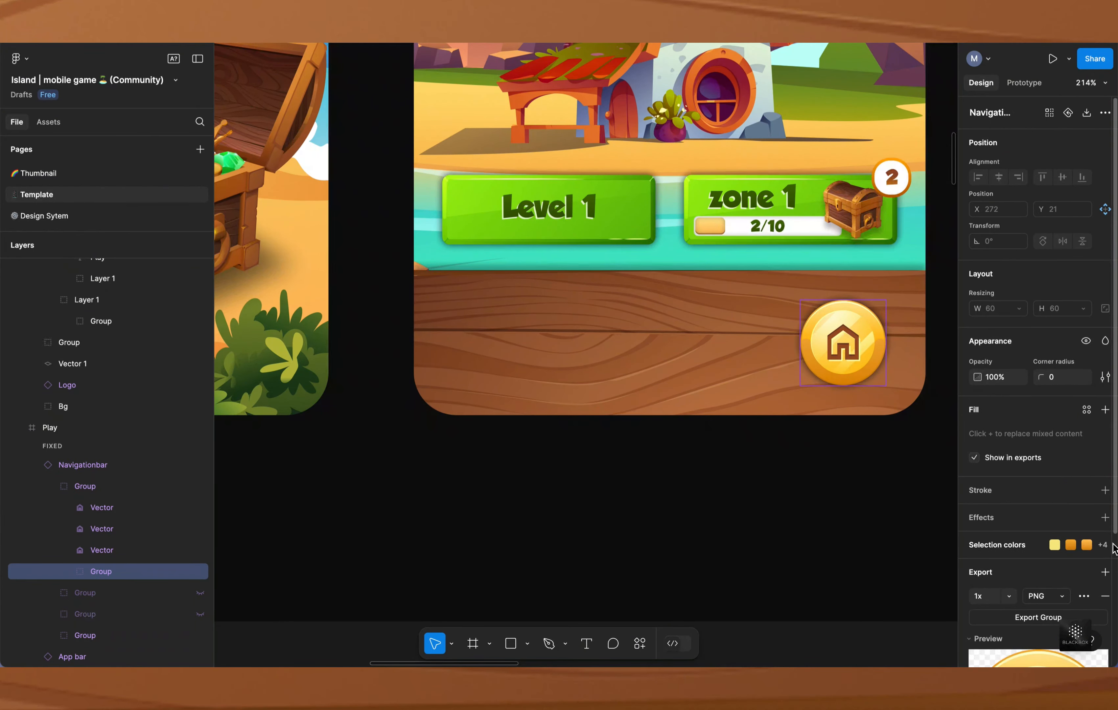
scroll(1114, 548, down, 4)
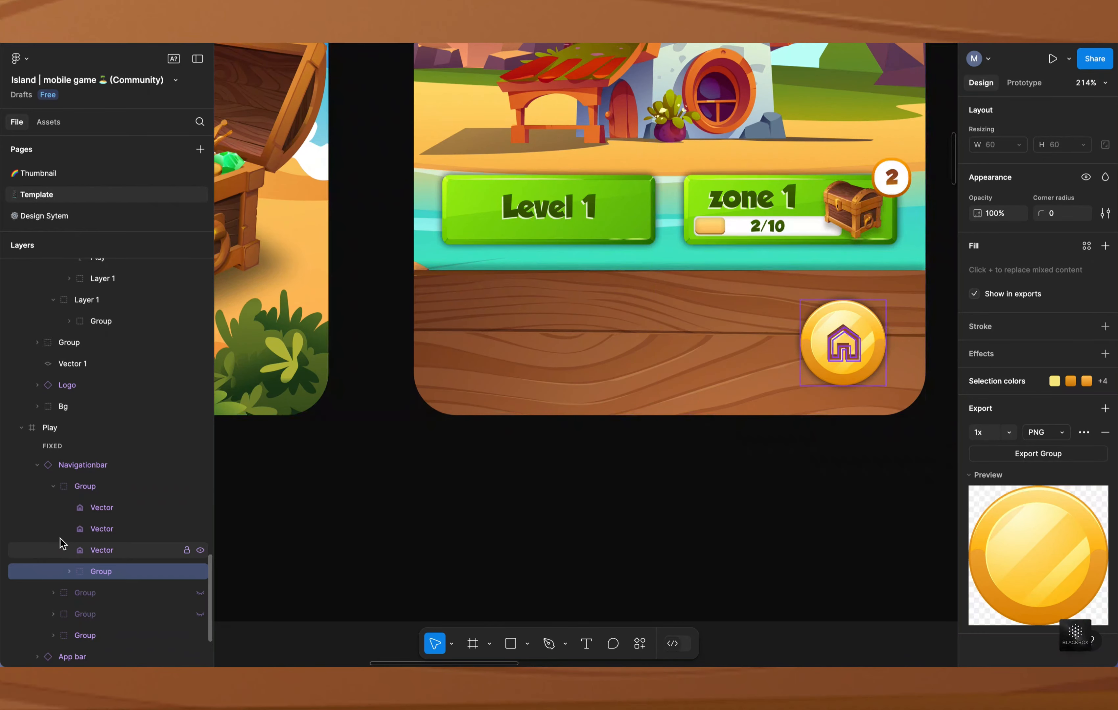
Step: Select the whole home button group, export it as a 1x PNG, and view the exported image
click(97, 491)
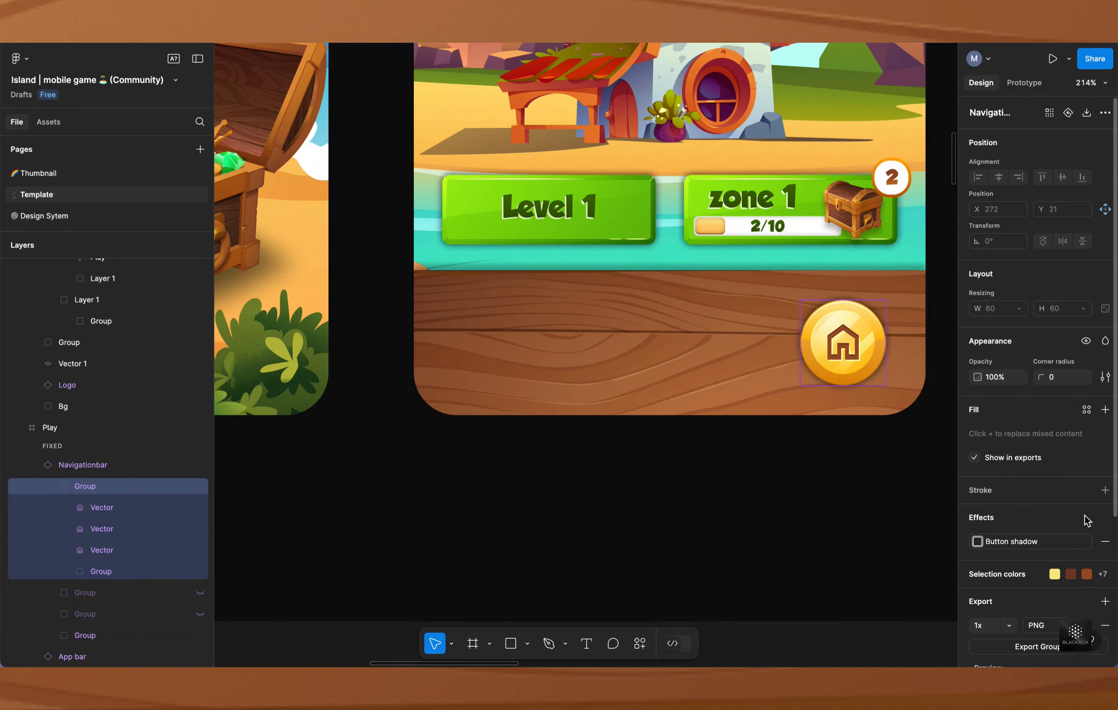
scroll(1085, 520, down, 4)
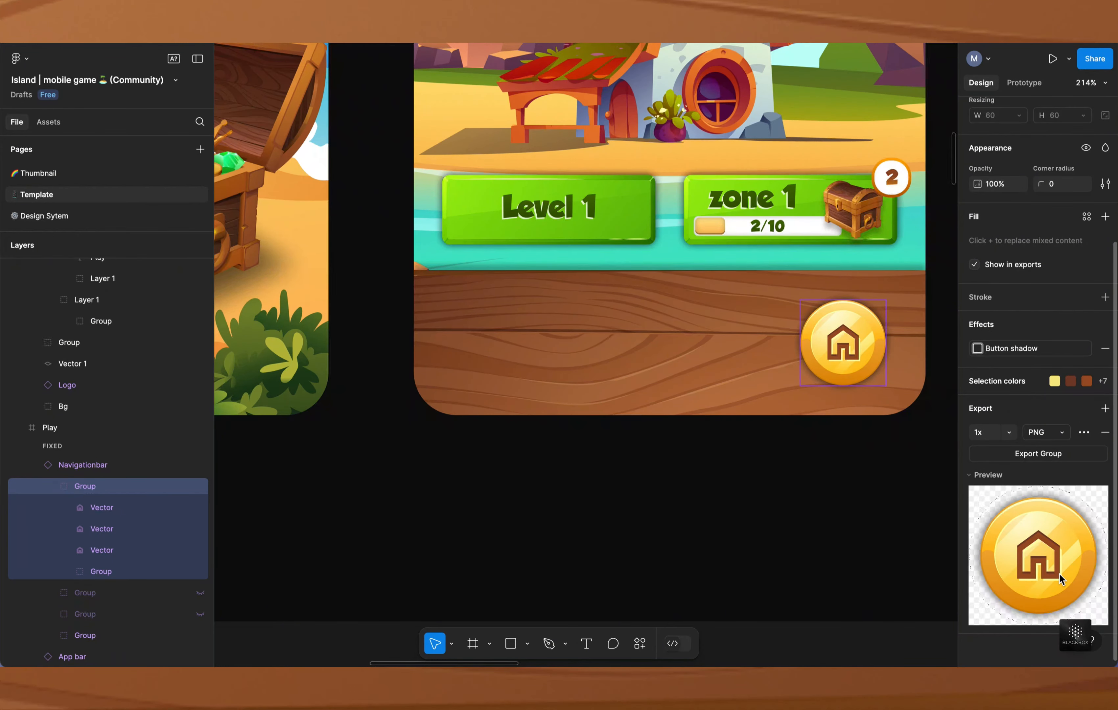
click(1033, 454)
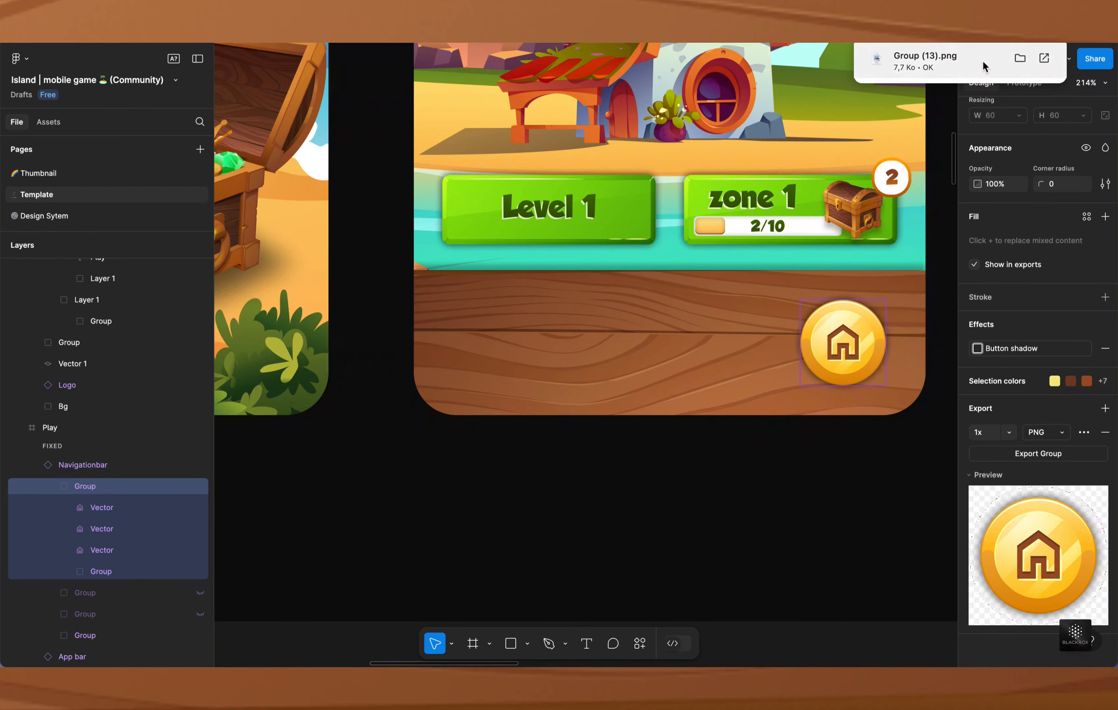
click(983, 66)
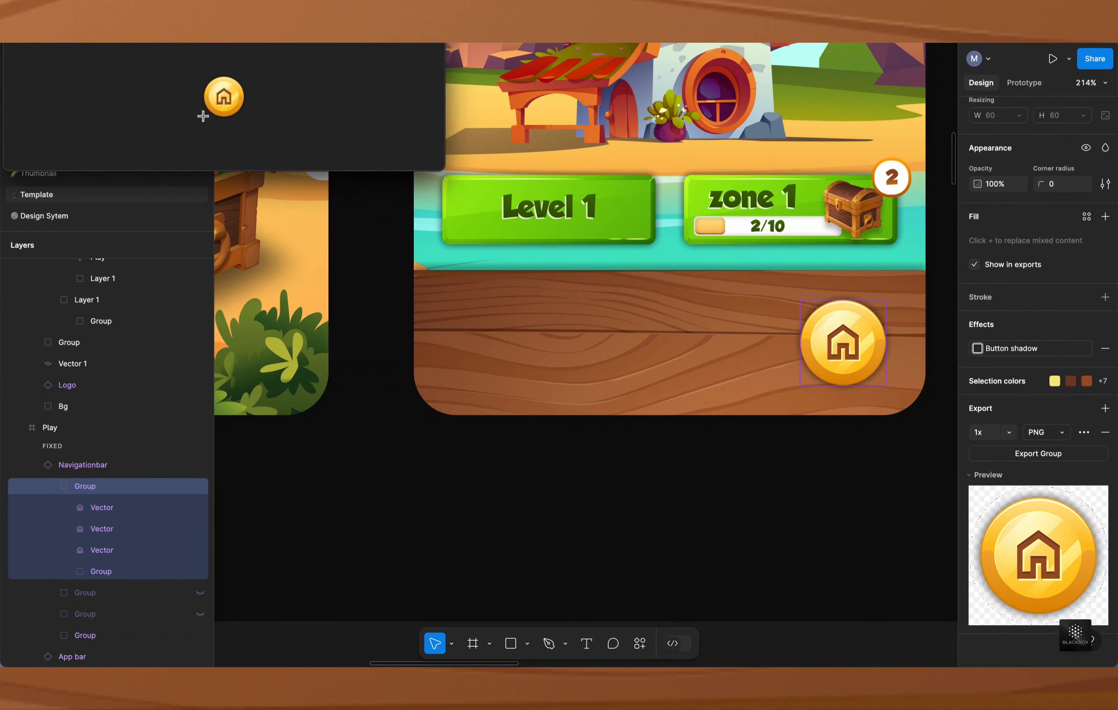
key(Escape)
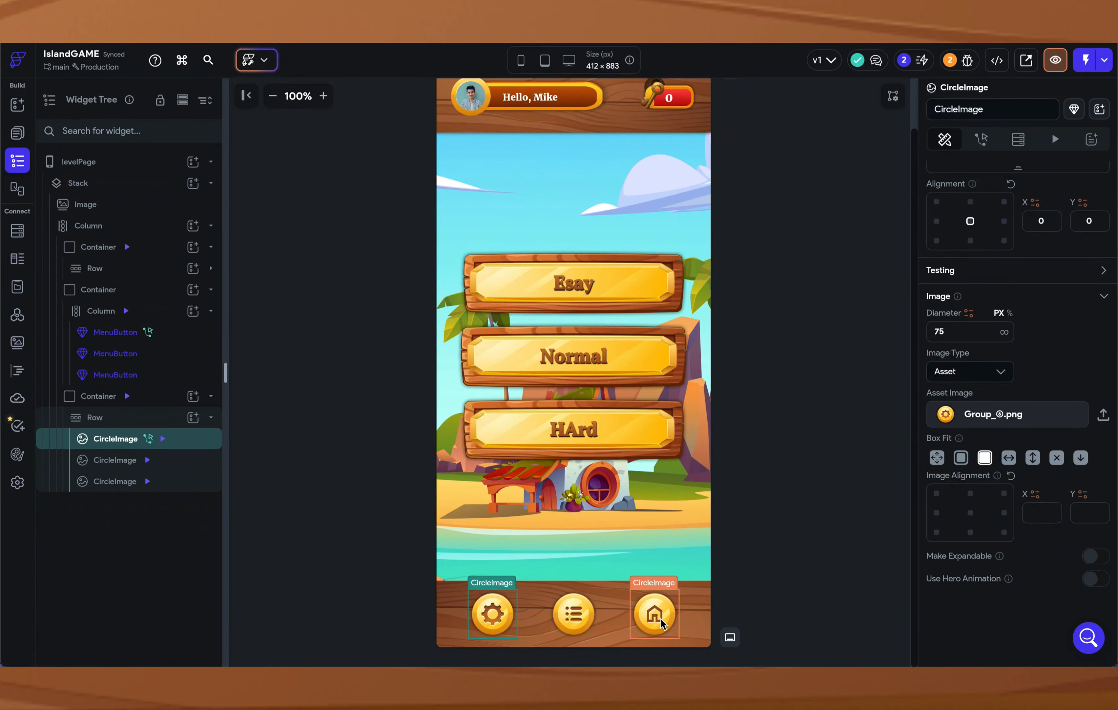
Step: Switch to FlutterFlow, inspect the home CircleImage's image properties, and select levelPage's middle Container to review its visibility settings
click(662, 623)
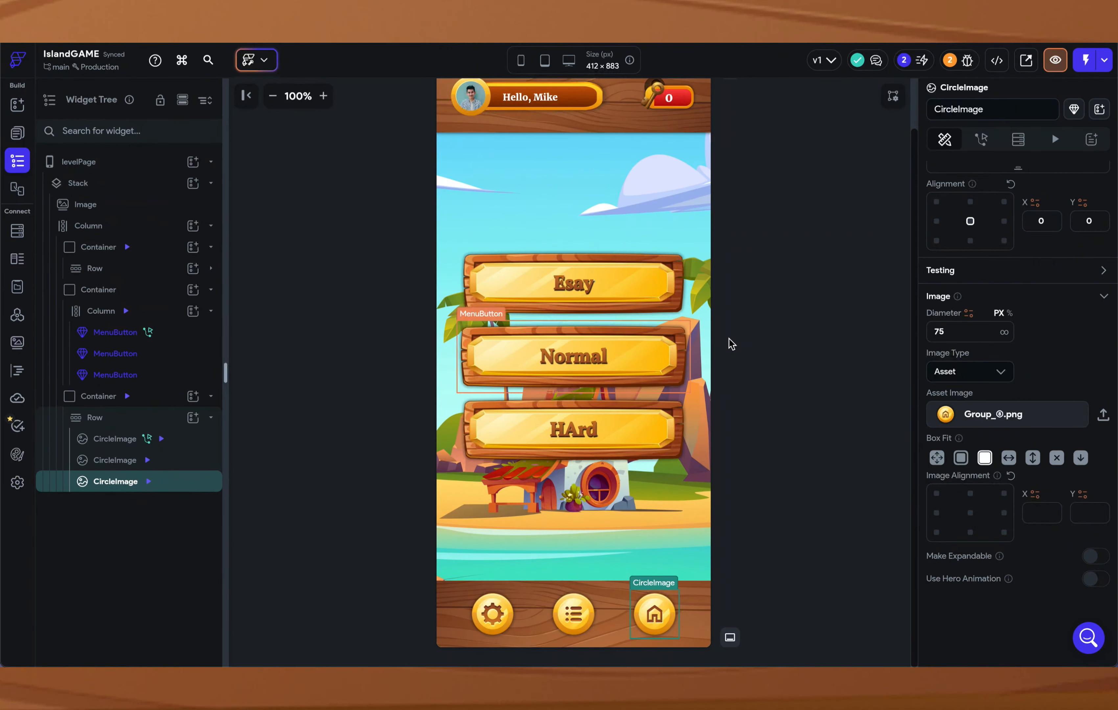
click(157, 275)
click(156, 273)
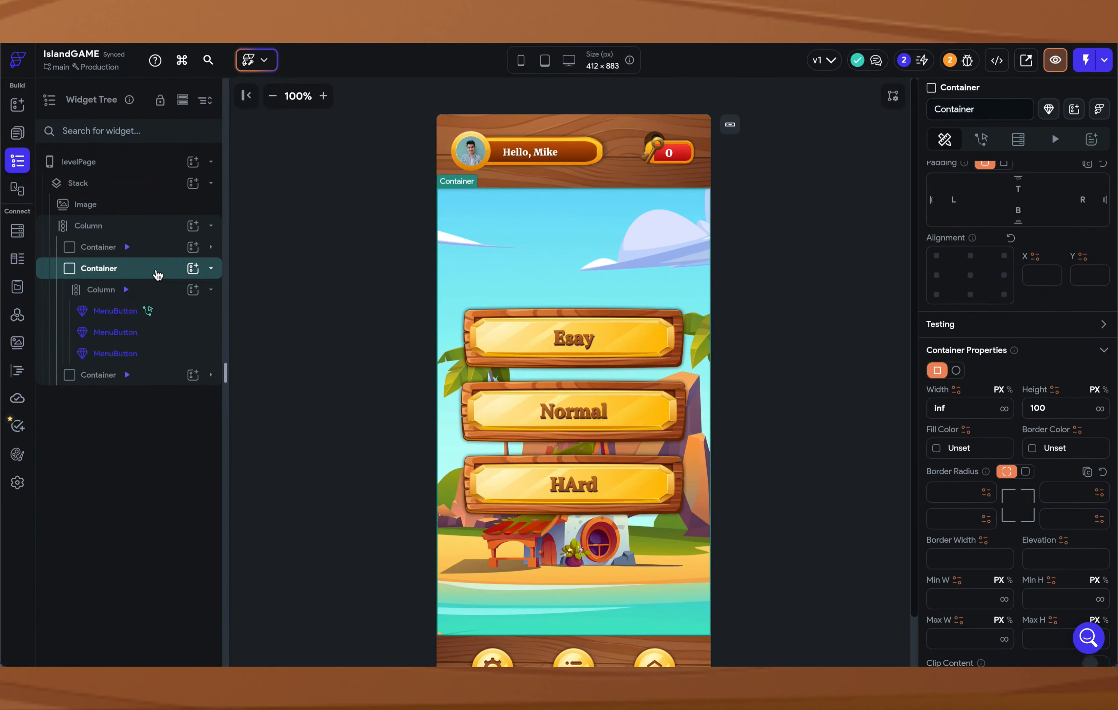
scroll(1046, 211, up, 5)
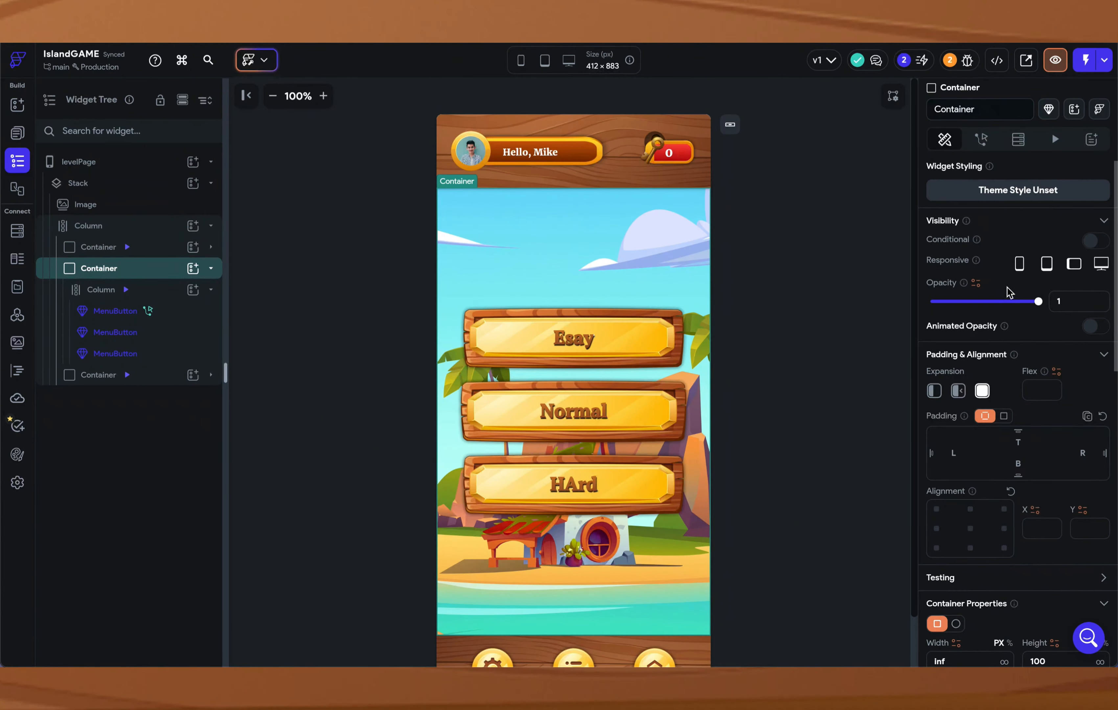
Step: Toggle the middle Container's visibility on phone off and back on twice to demonstrate its effect on the layout
click(1020, 265)
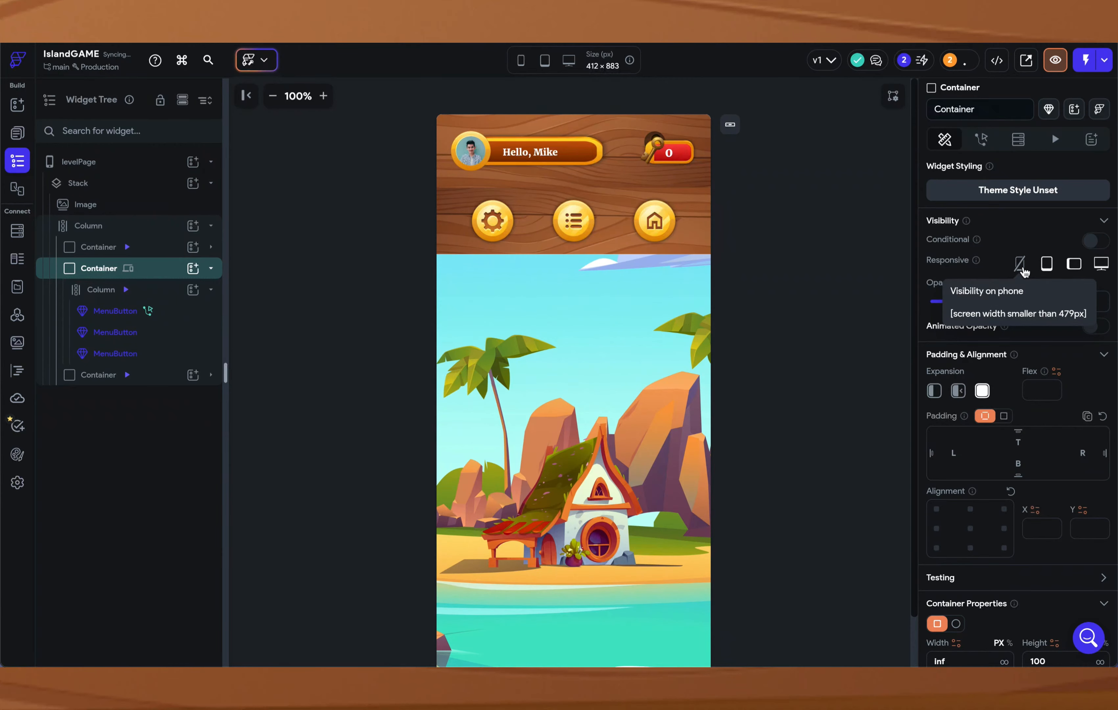
click(1021, 265)
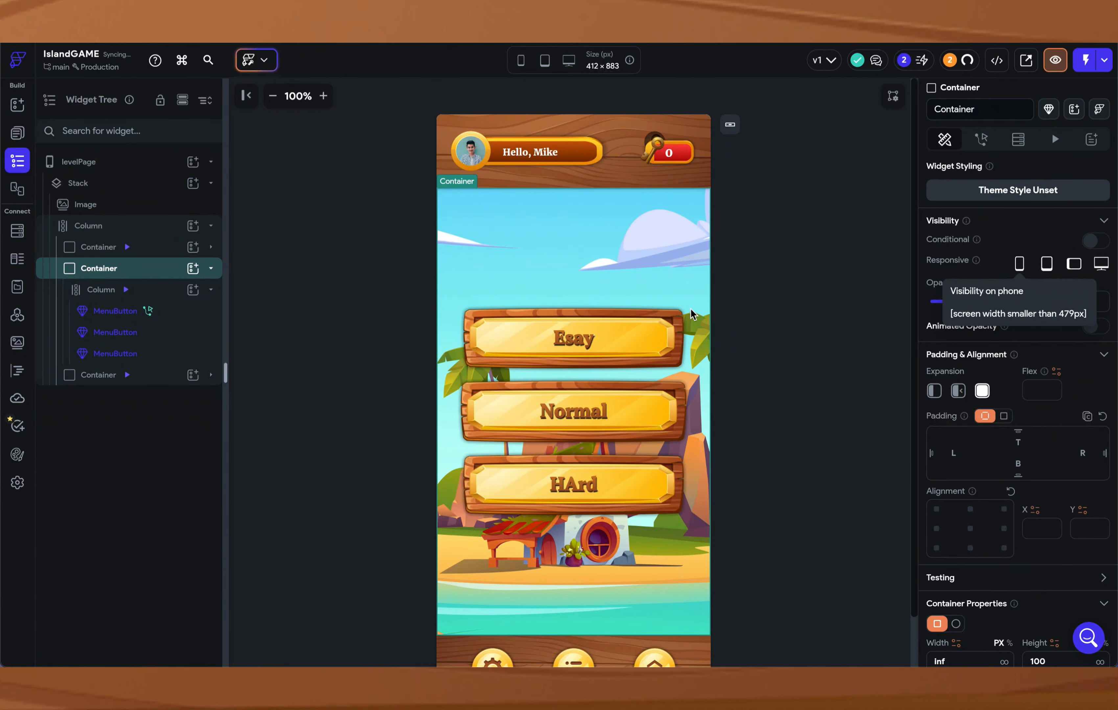
click(1020, 265)
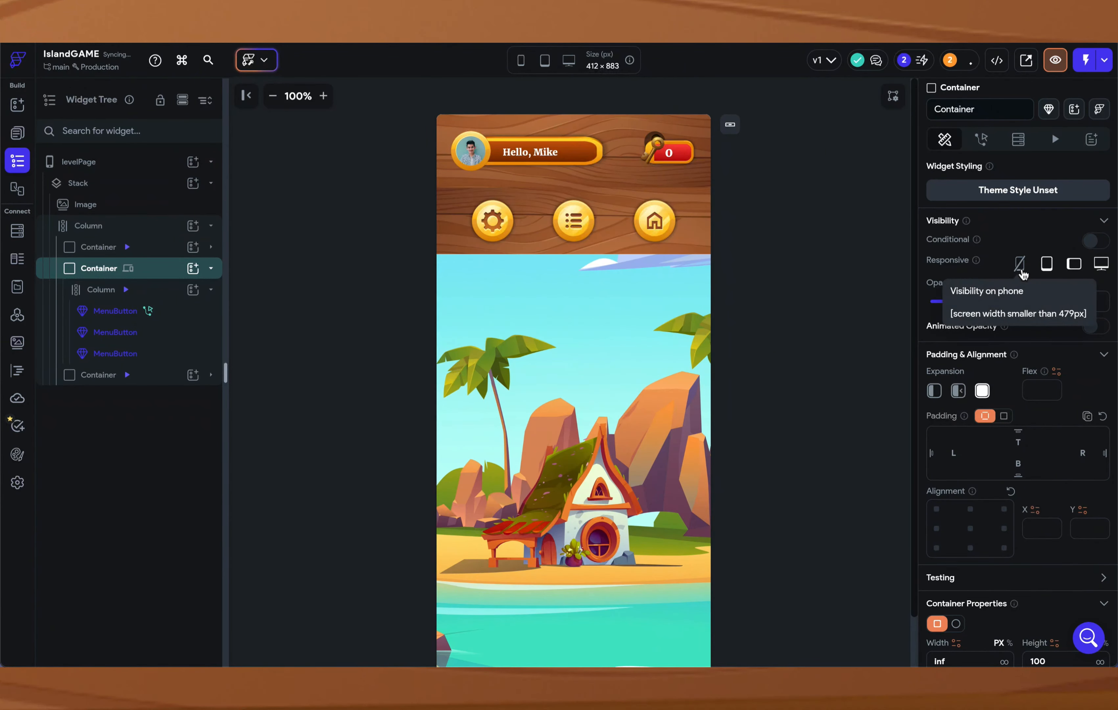
click(1022, 270)
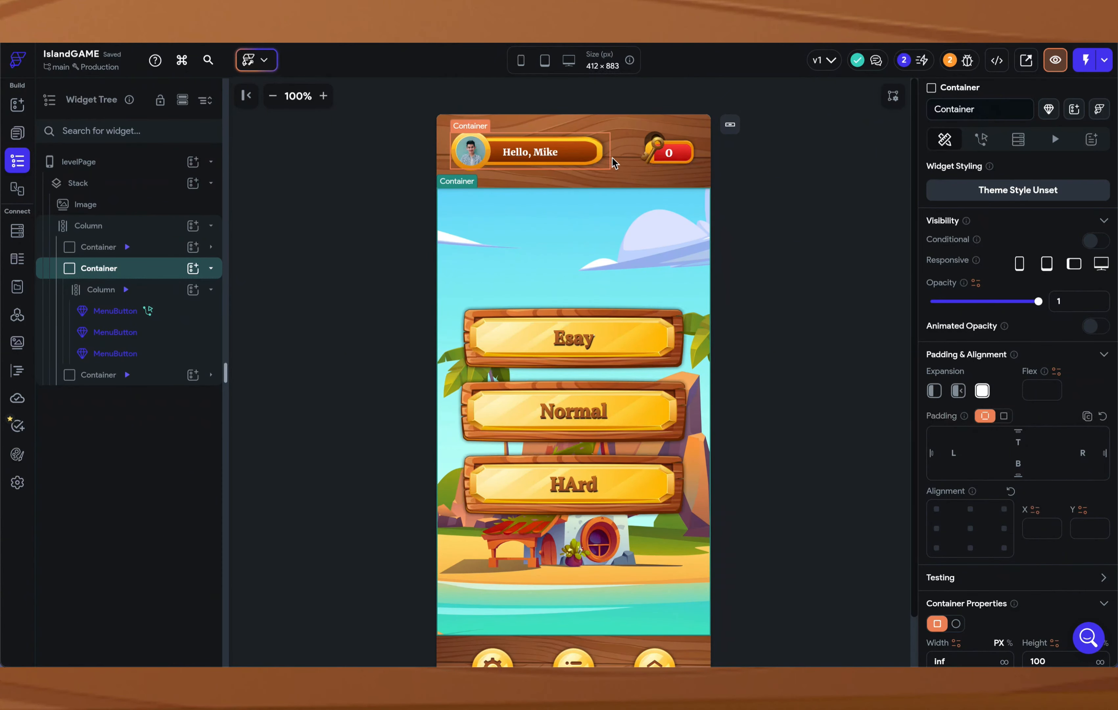
Step: Select the header Container and toggle its visibility on phone off and back on
click(618, 183)
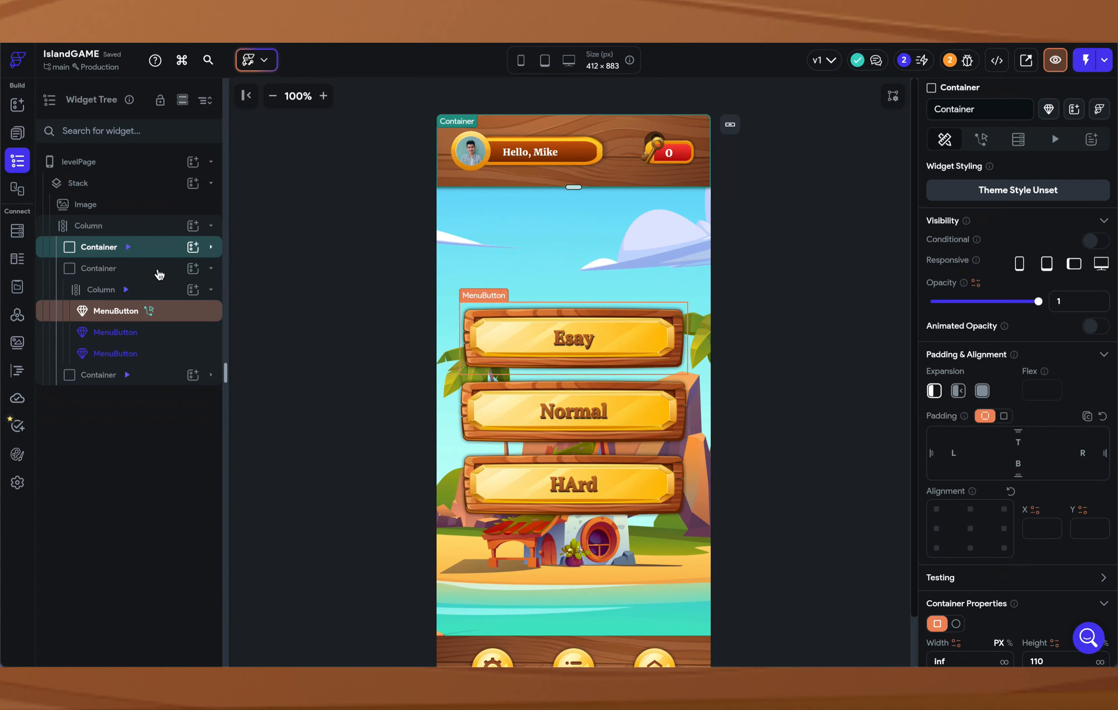
click(1019, 264)
click(1019, 264)
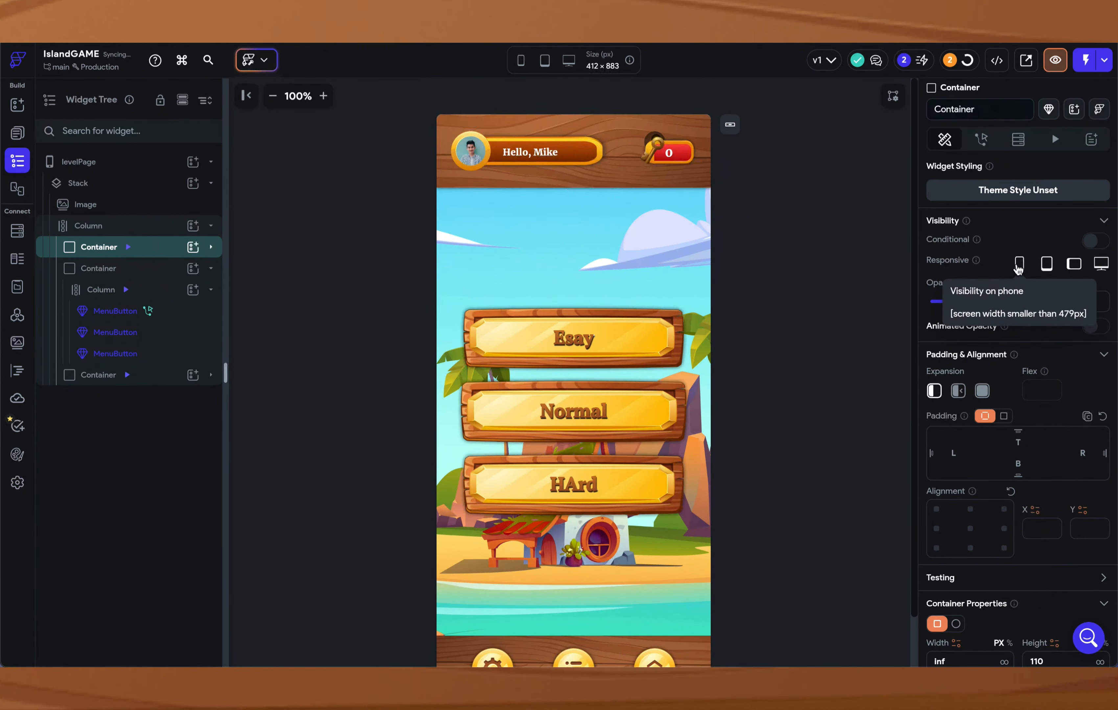
Step: Page forward through the app's pages in preview mode, from PlayPage to HomePage and on to the next page
scroll(810, 253, down, 2)
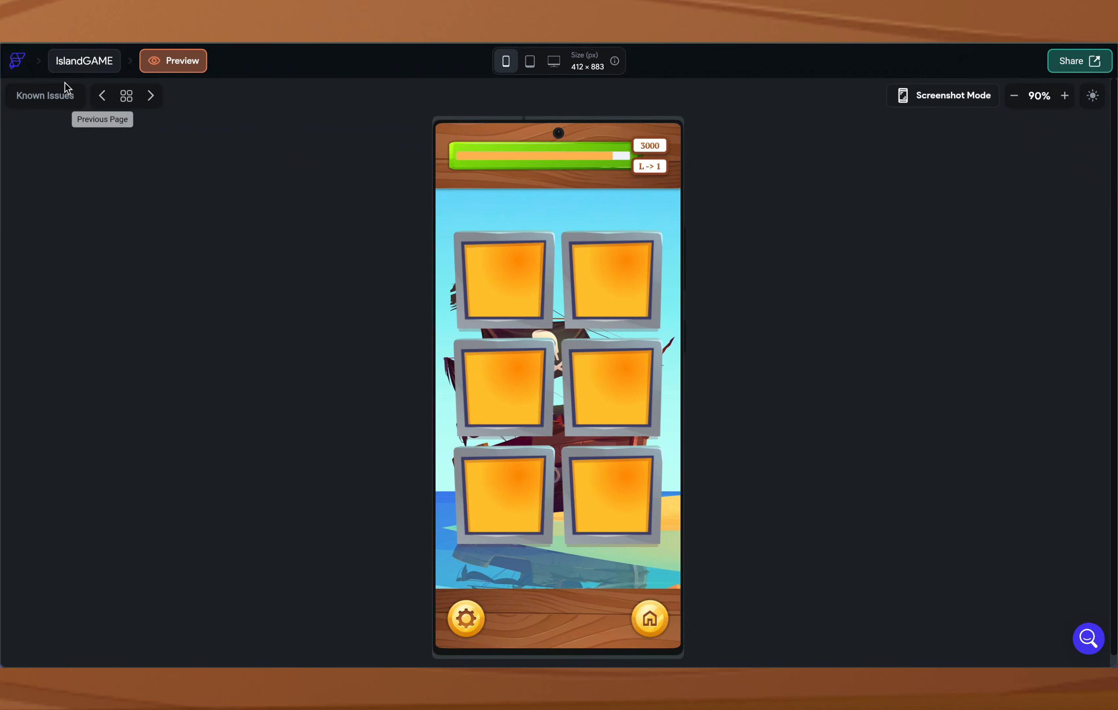
click(149, 96)
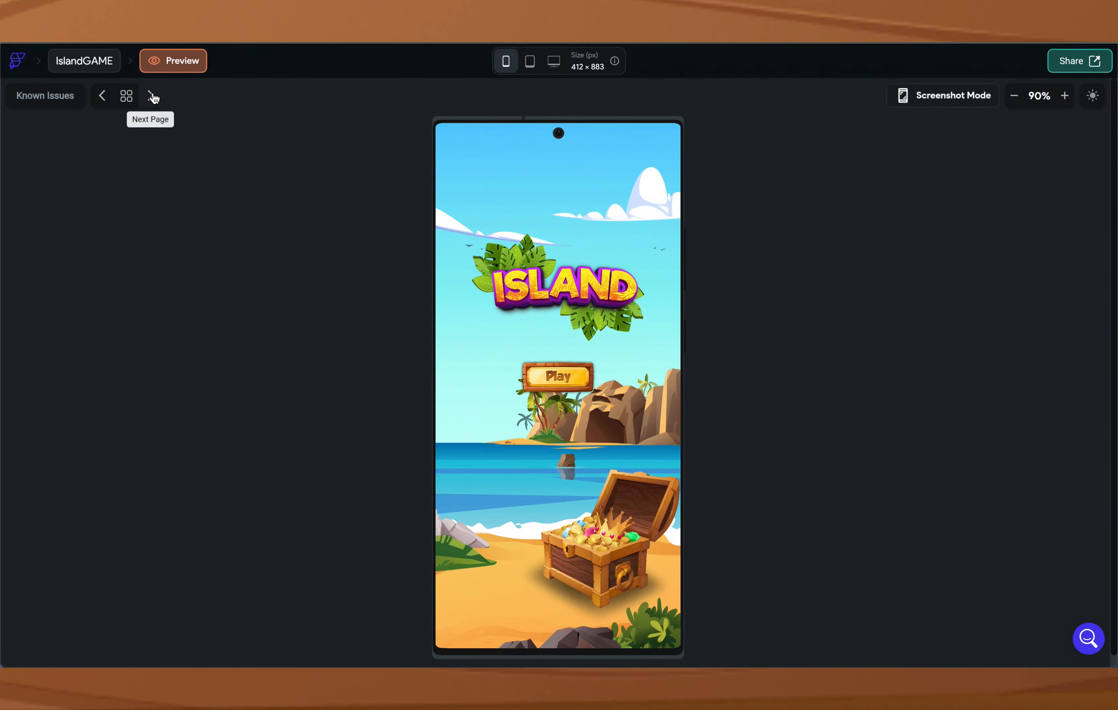
click(151, 95)
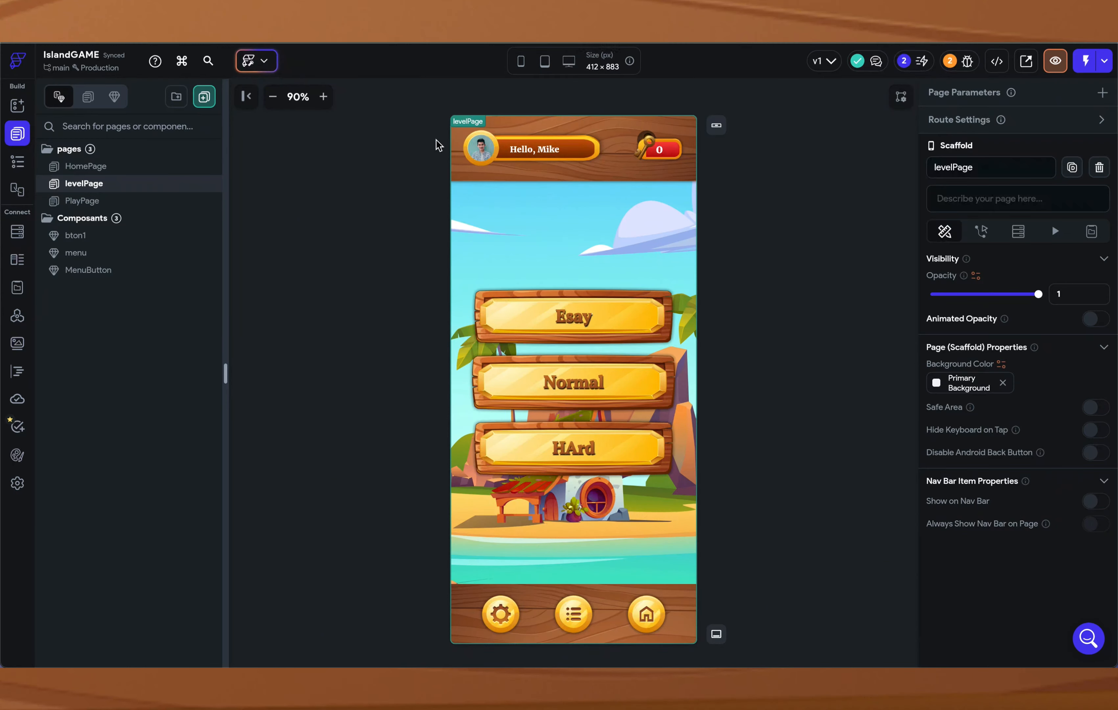
Step: Preview the On Page Load Slide animation of levelPage's header Container
click(619, 174)
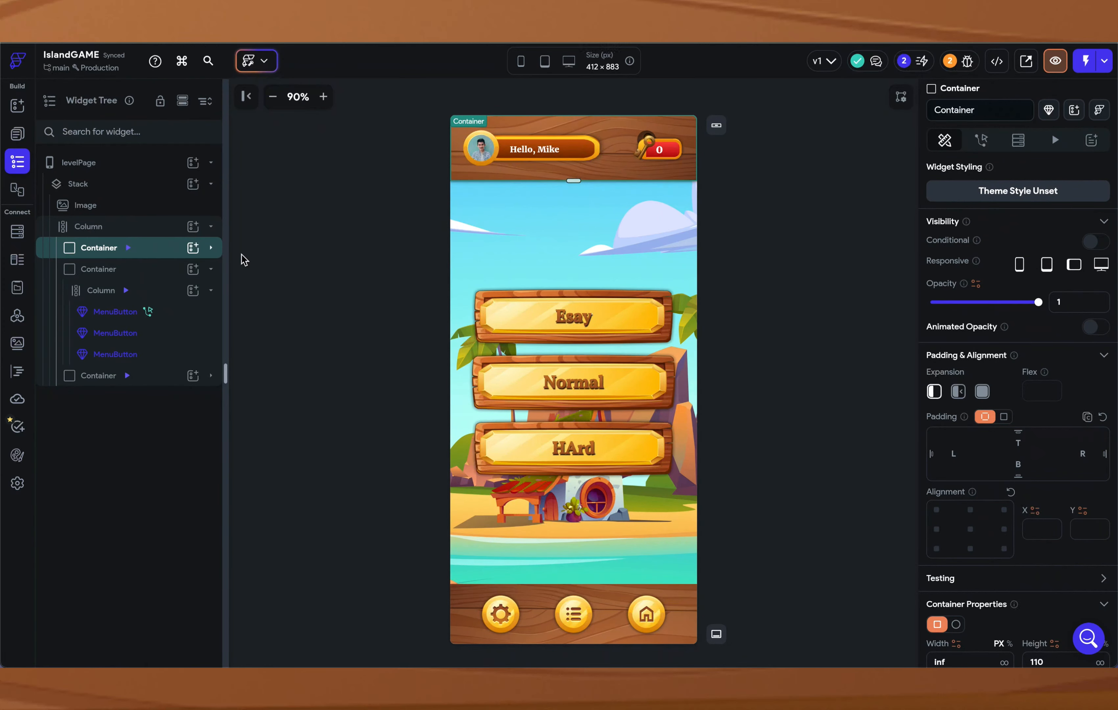
click(1062, 147)
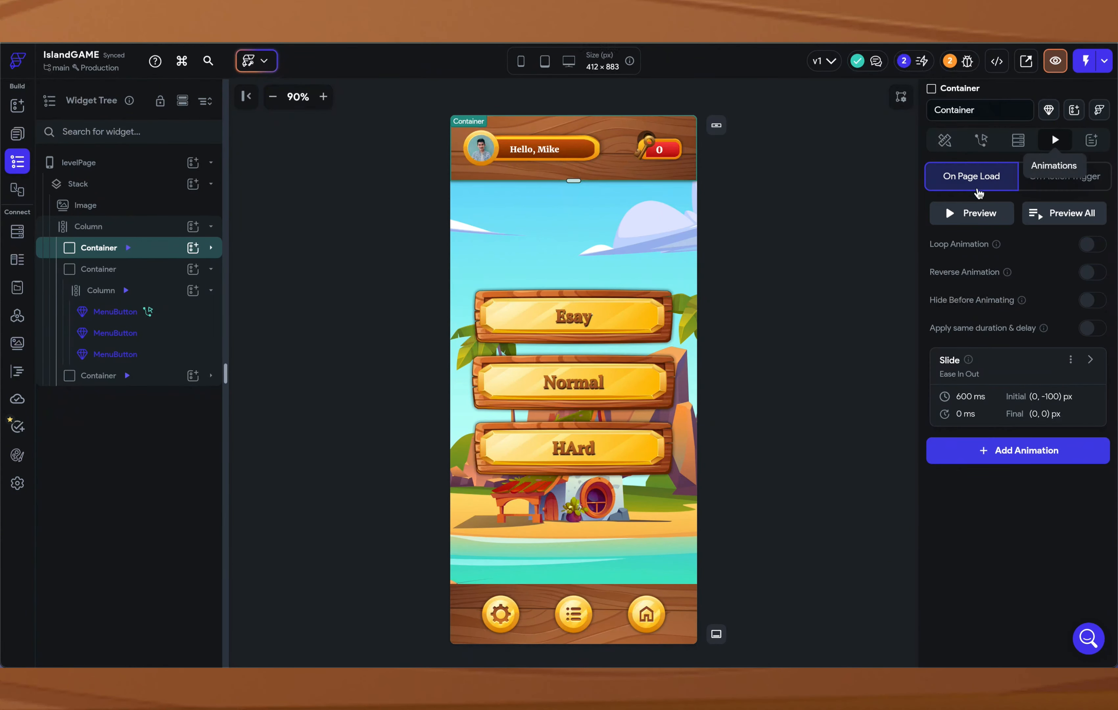
click(968, 218)
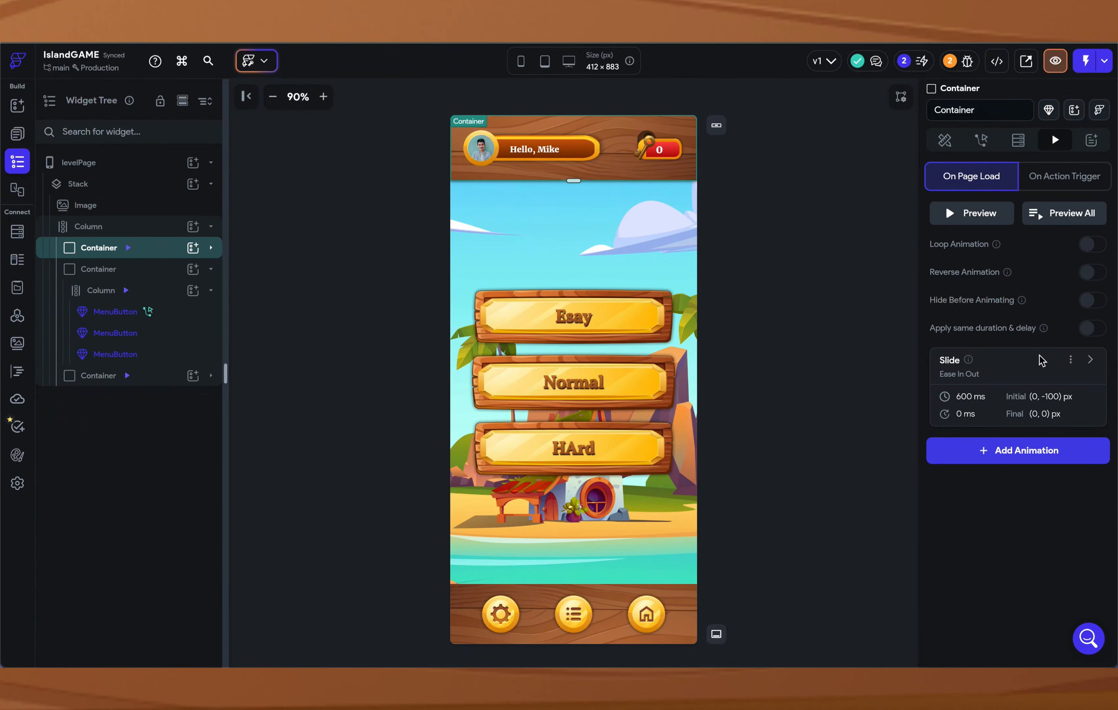
Step: Check the bottom navigation Row's On Page Load animations, and inspect the menu buttons' Column and the settings CircleImage
click(601, 618)
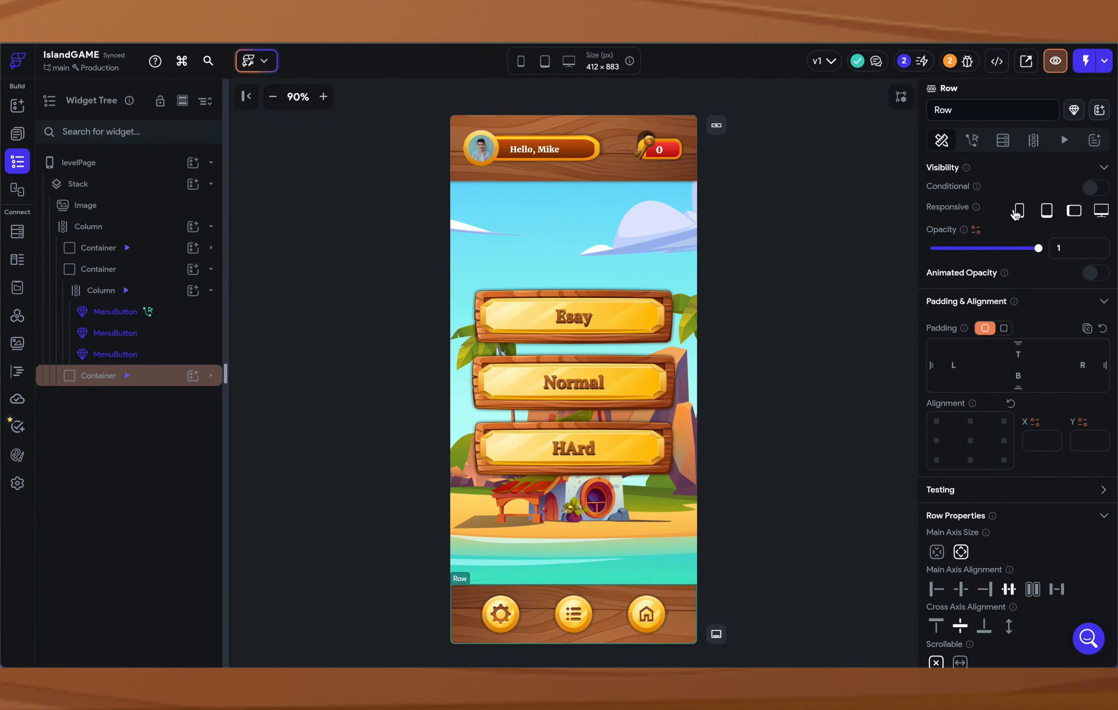
click(1063, 144)
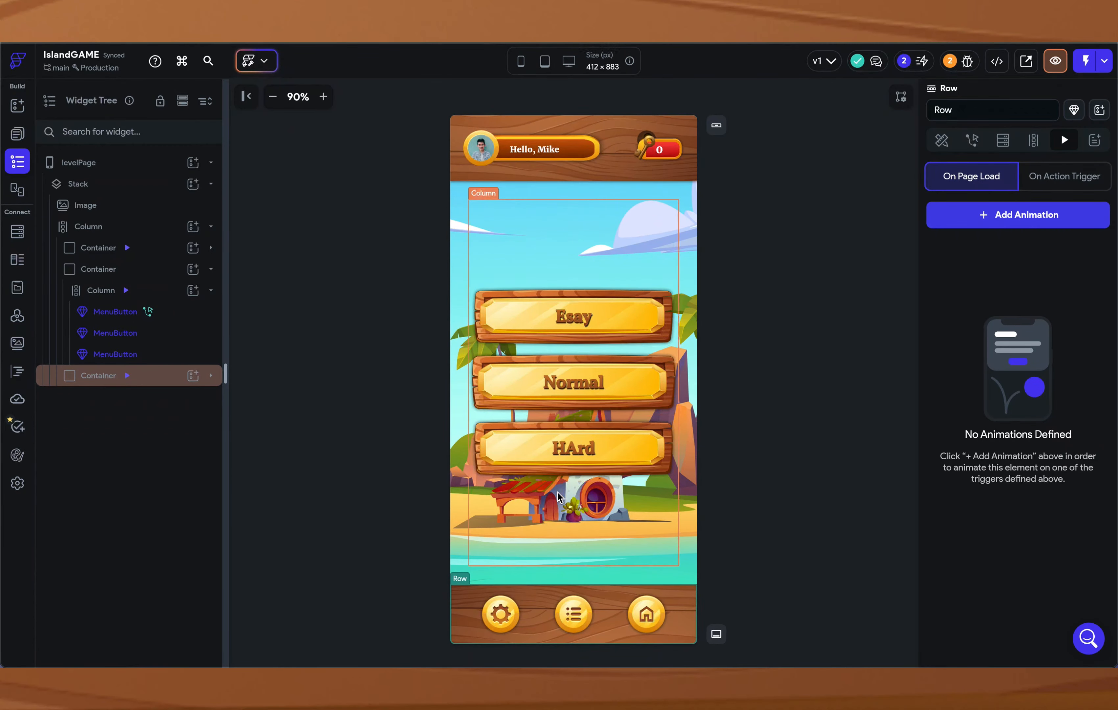
click(556, 494)
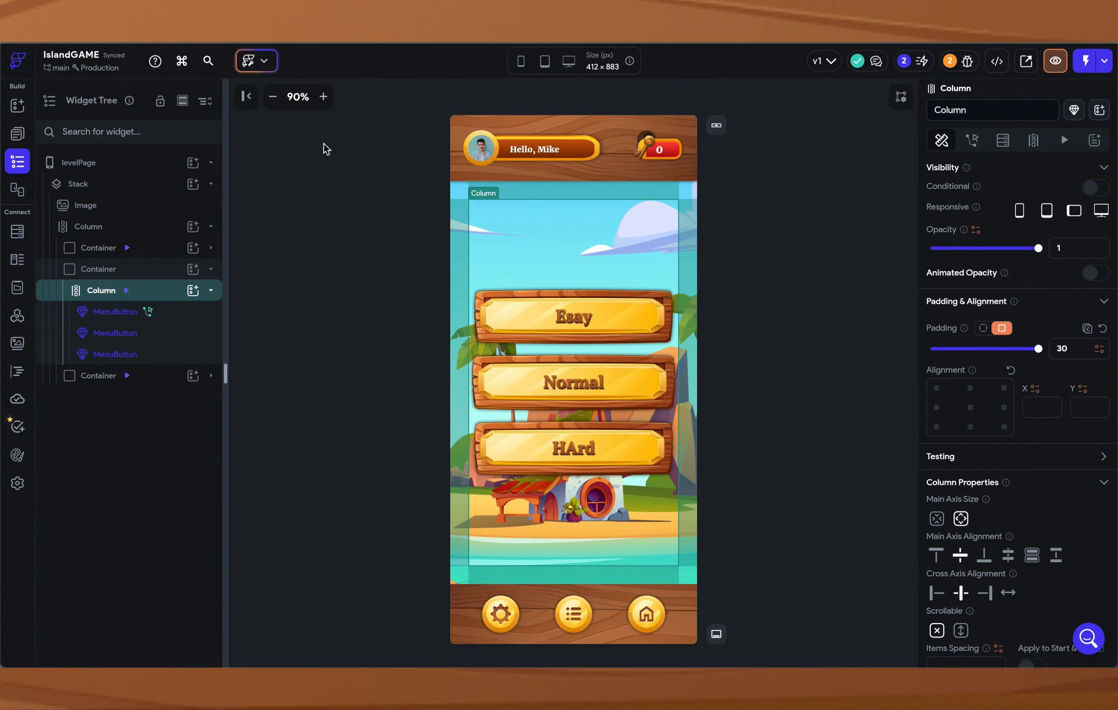
click(491, 625)
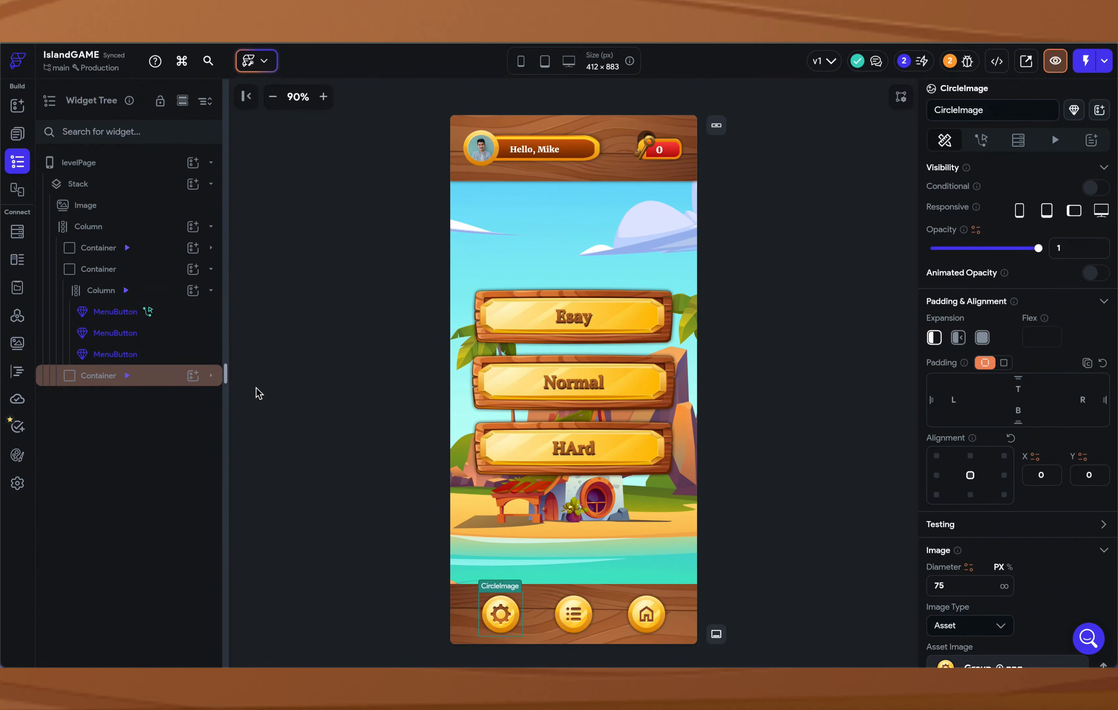
Step: View the MenuButton component from the Composants folder, and open the menu component
click(18, 136)
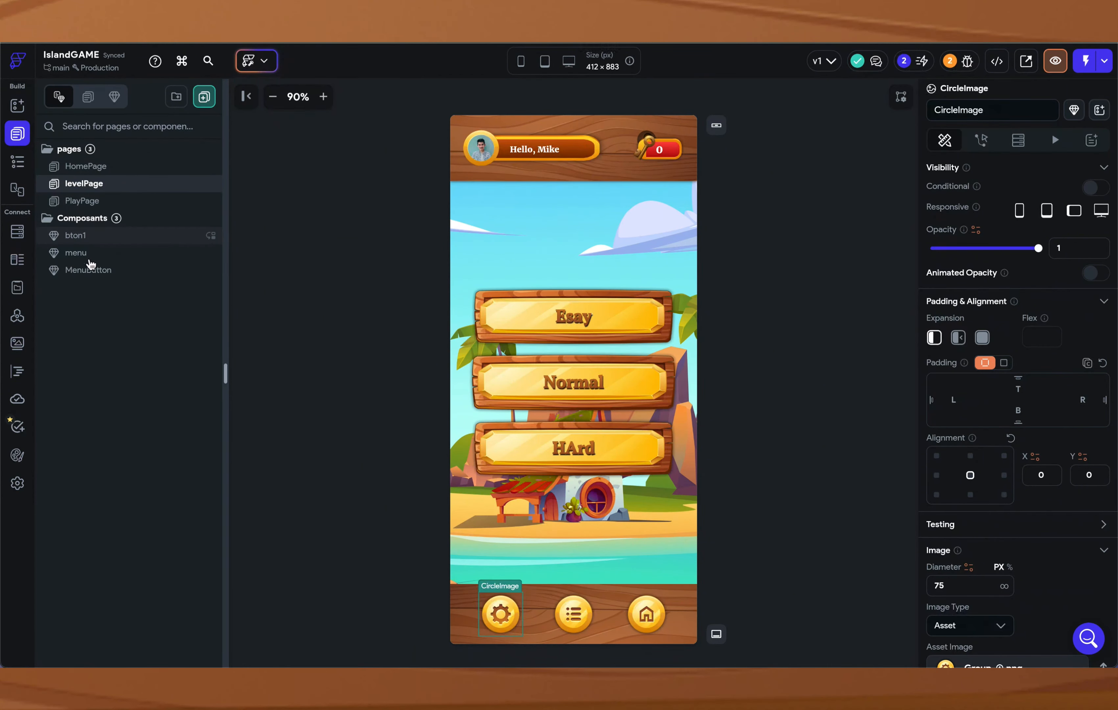
click(89, 271)
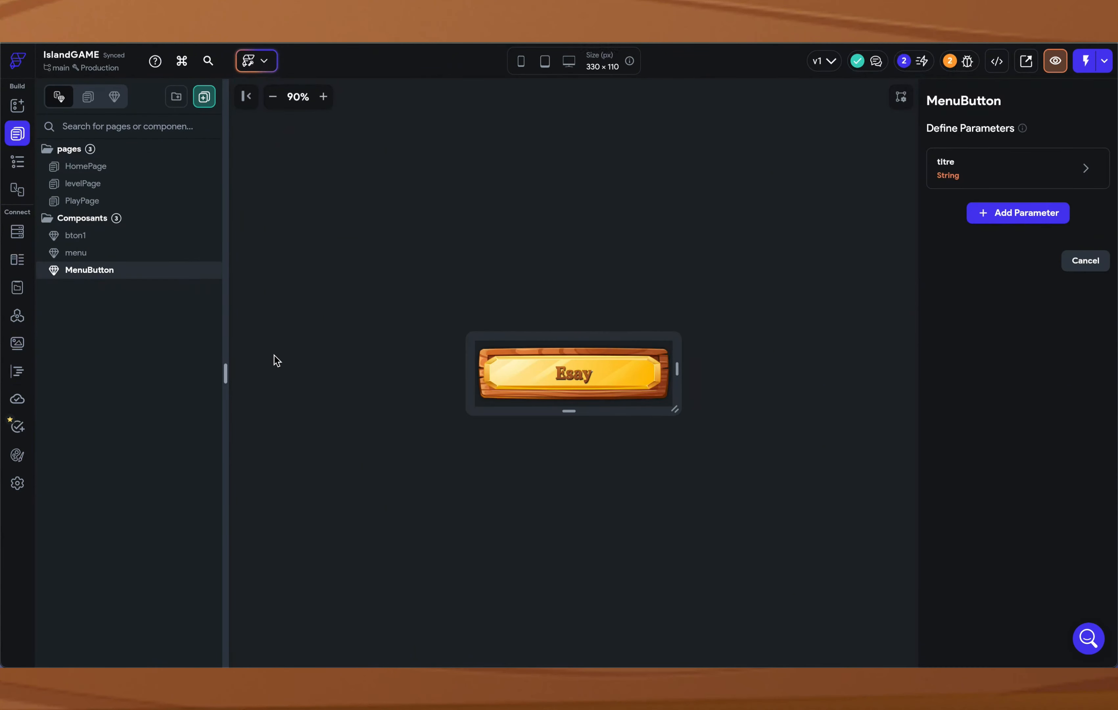
click(80, 253)
Step: Switch to the Figma template and select the Settings screen frame
key(ctrl+Right)
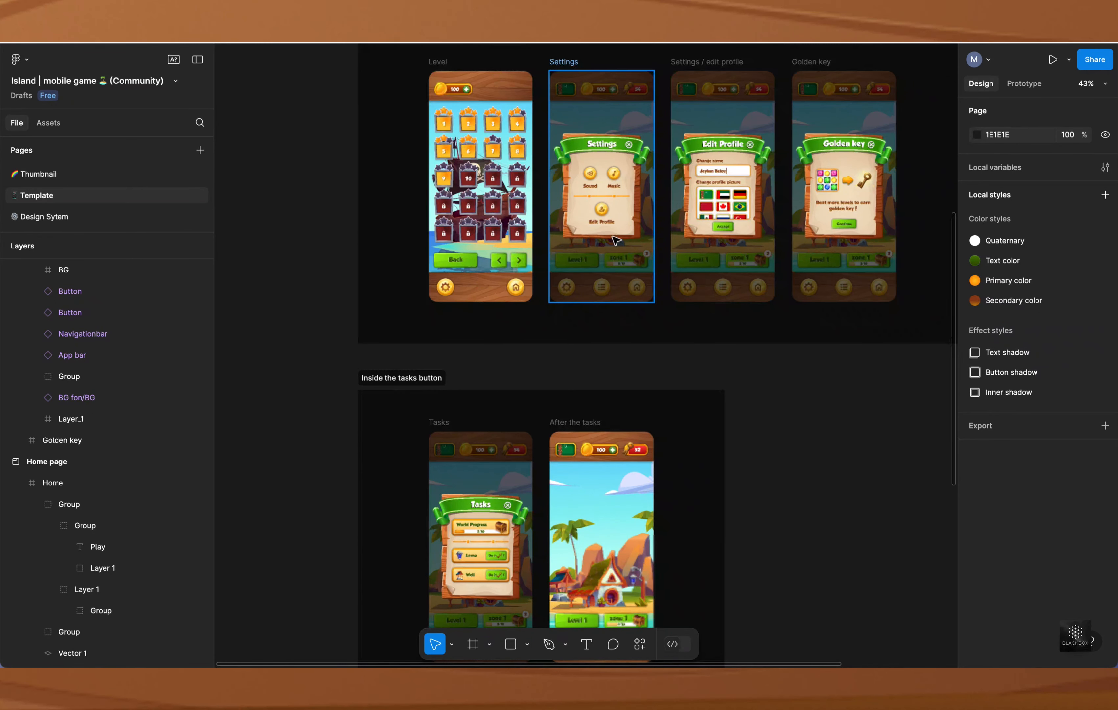
click(650, 211)
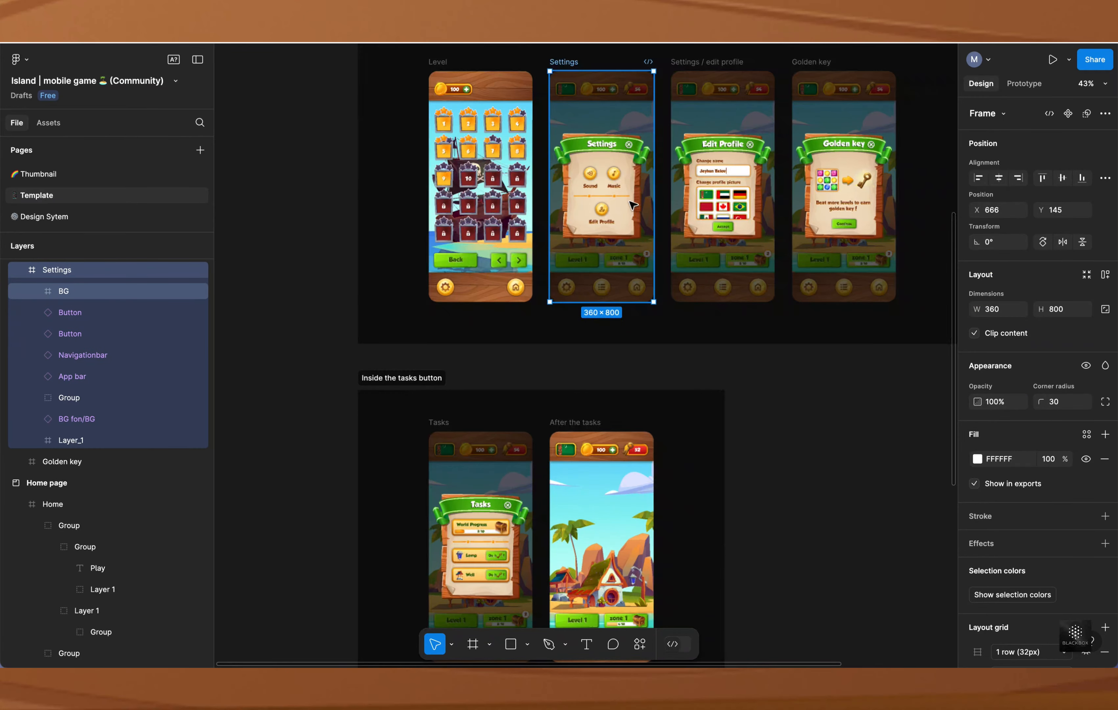
Step: Examine the Settings pop-up's ribbon title, Sound, Music and Edit Profile buttons up close in the template
scroll(633, 205, up, 5)
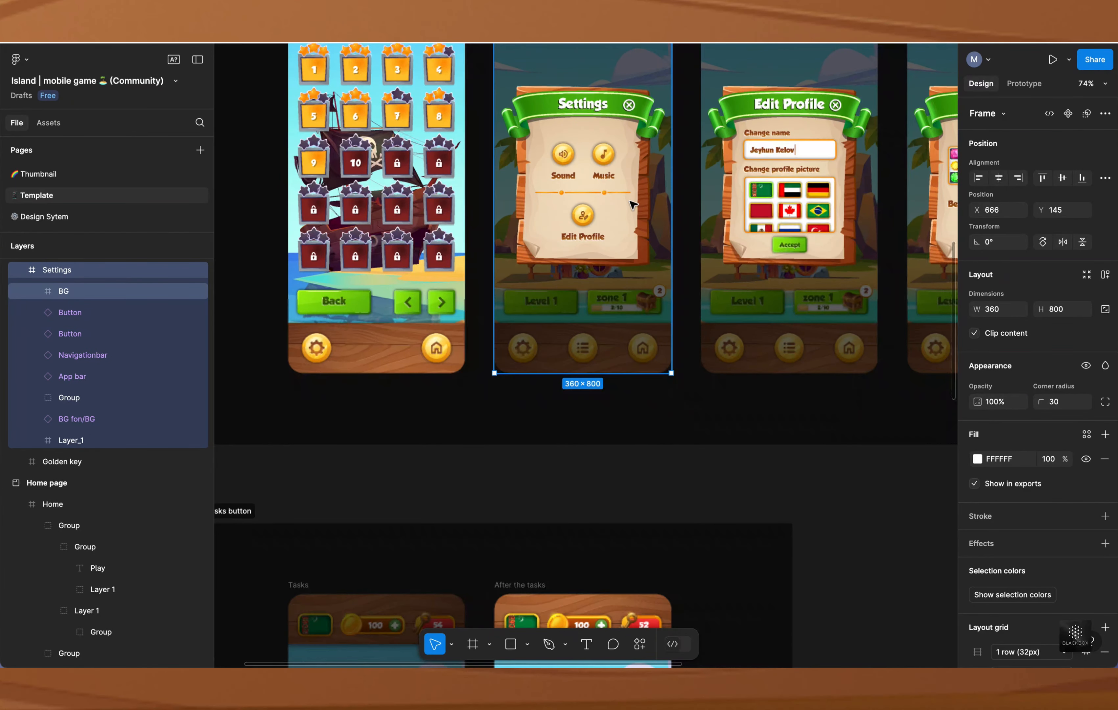
scroll(586, 152, up, 8)
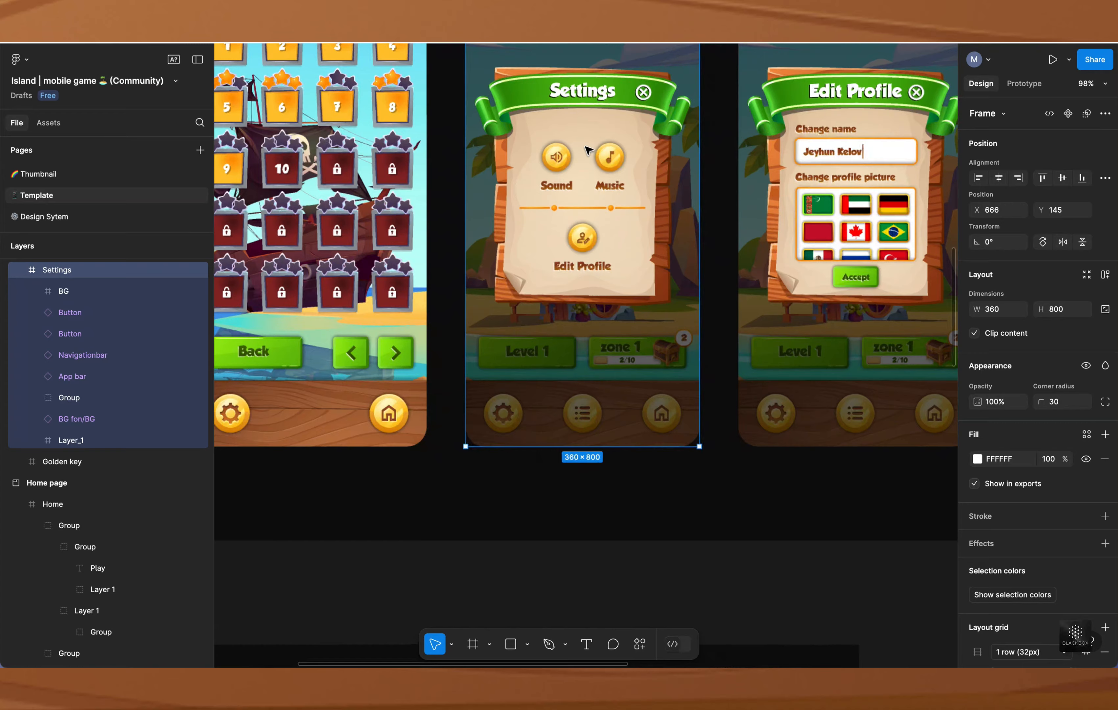
scroll(586, 153, down, 5)
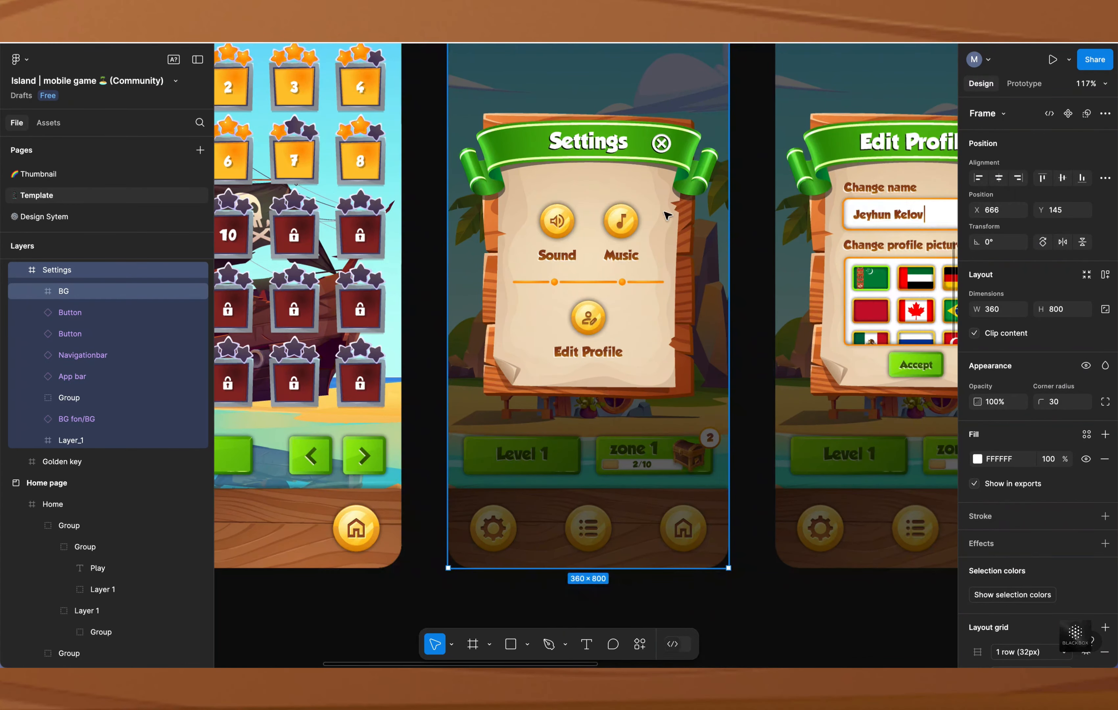
Step: Switch to FlutterFlow and inspect the menu component's title Text properties, including the font family choices, font weight and shadow
key(ctrl+Left)
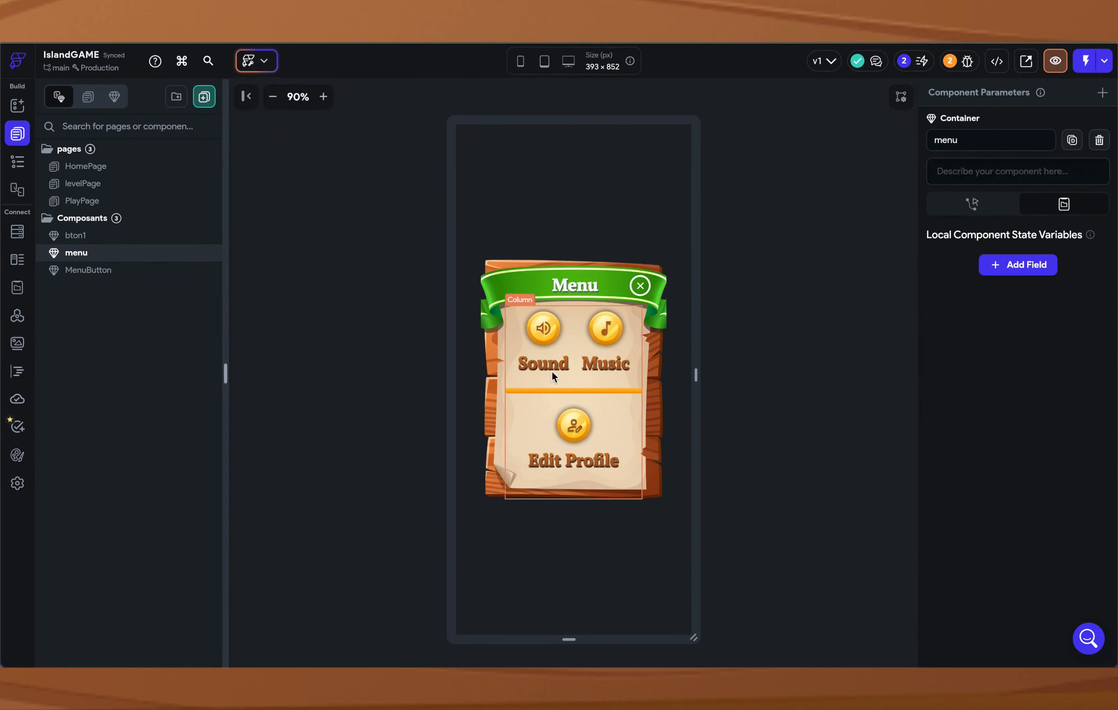
click(579, 289)
scroll(1002, 337, down, 1)
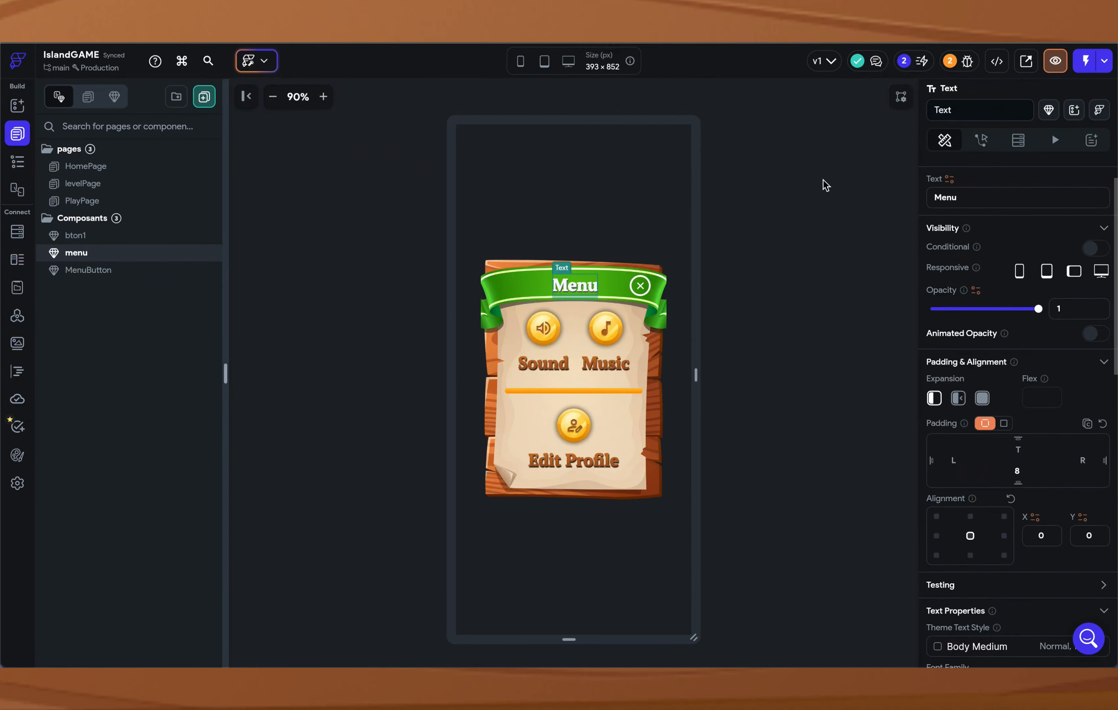
scroll(1008, 319, down, 5)
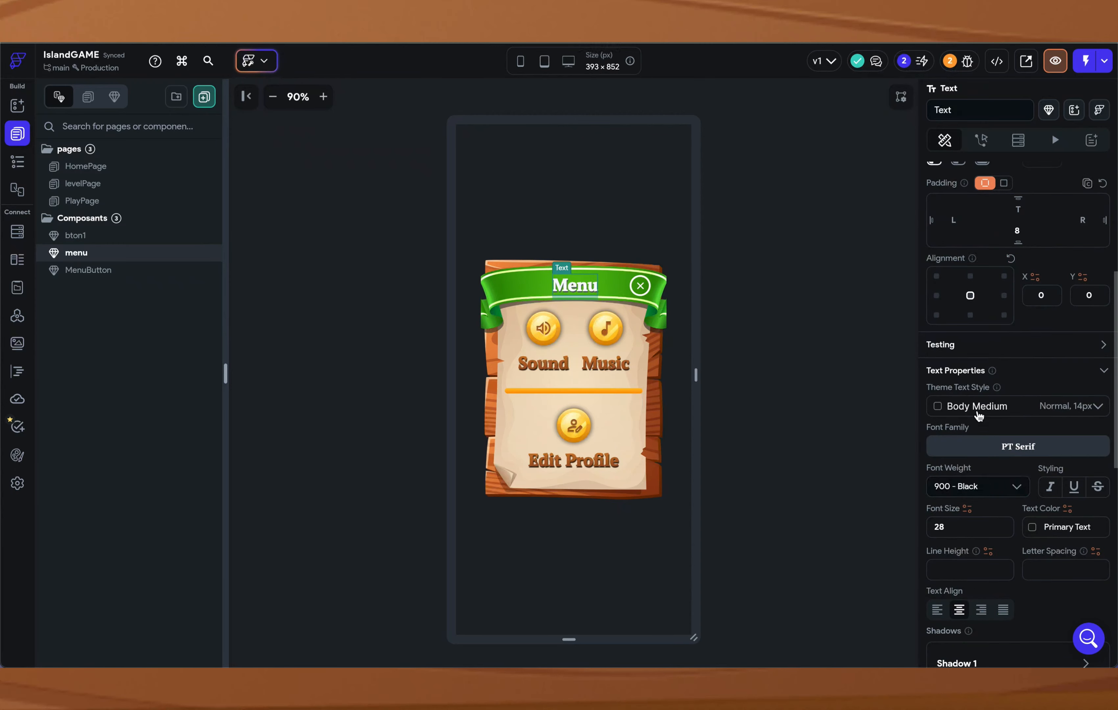
click(1042, 454)
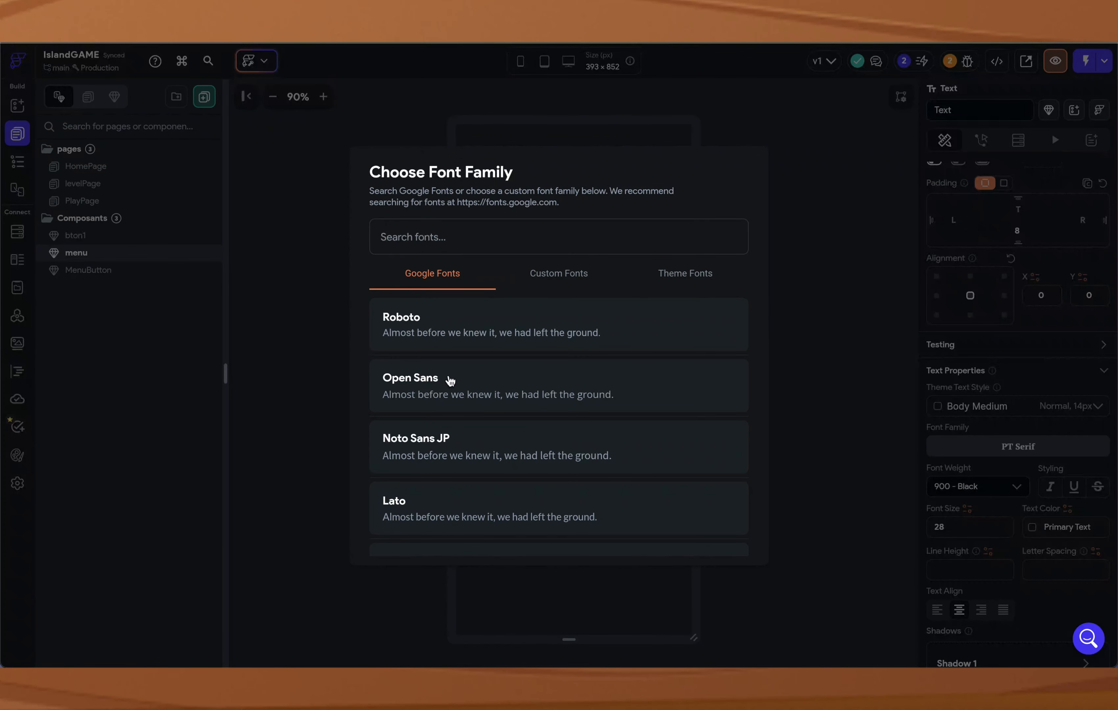
click(948, 485)
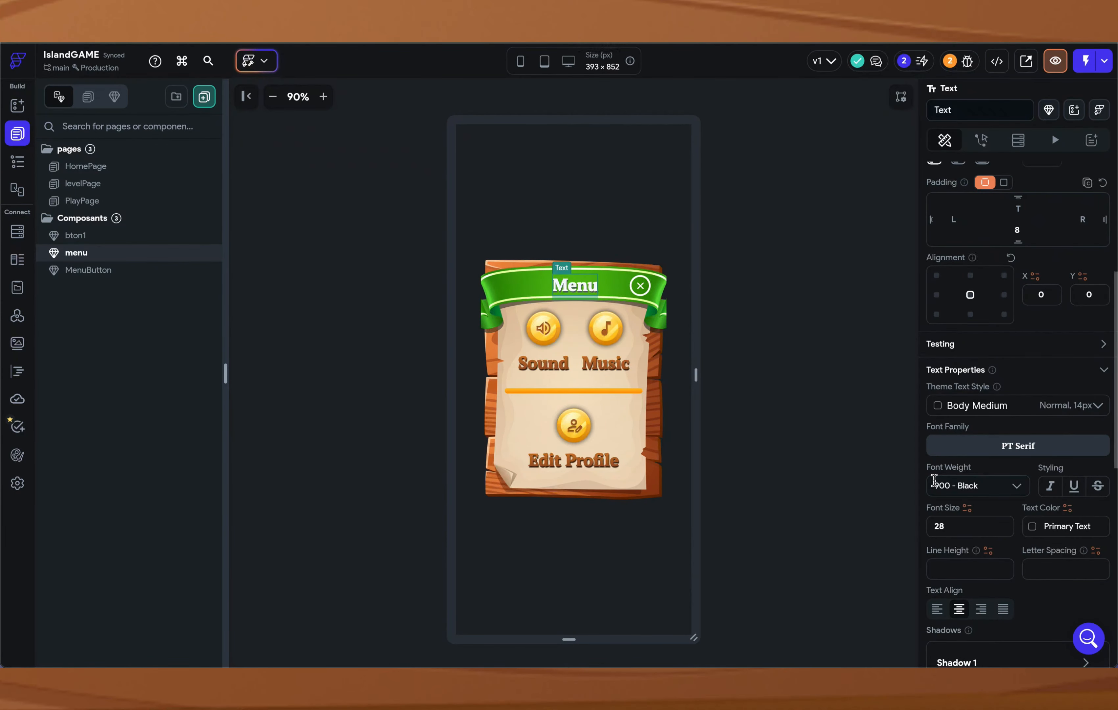
scroll(941, 486, down, 2)
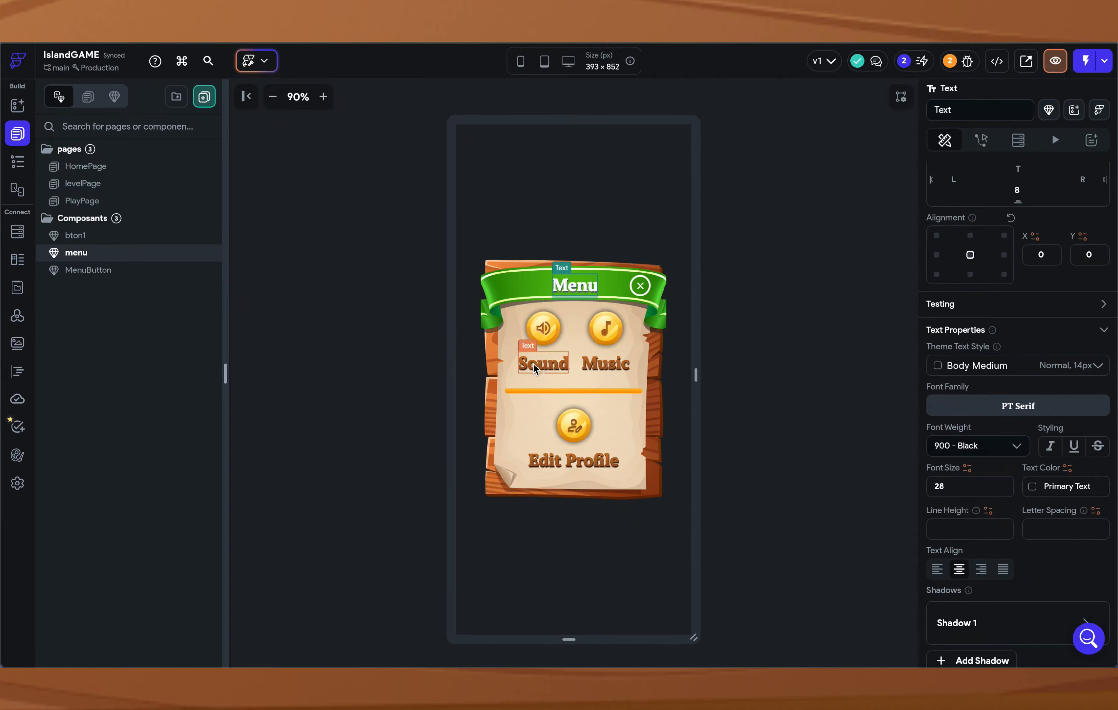
Step: Select the divider Container below Sound and Music, and switch to Figma to compare it with the Settings pop-up's divider line
click(588, 390)
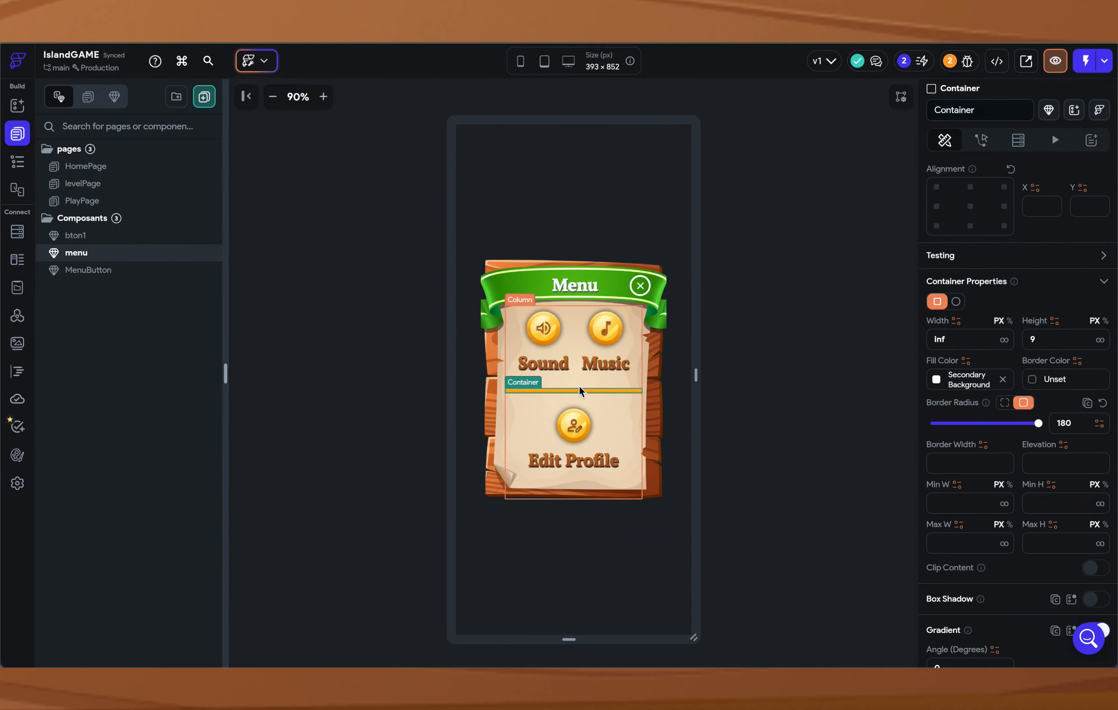
key(ctrl+Right)
key(ctrl+Left)
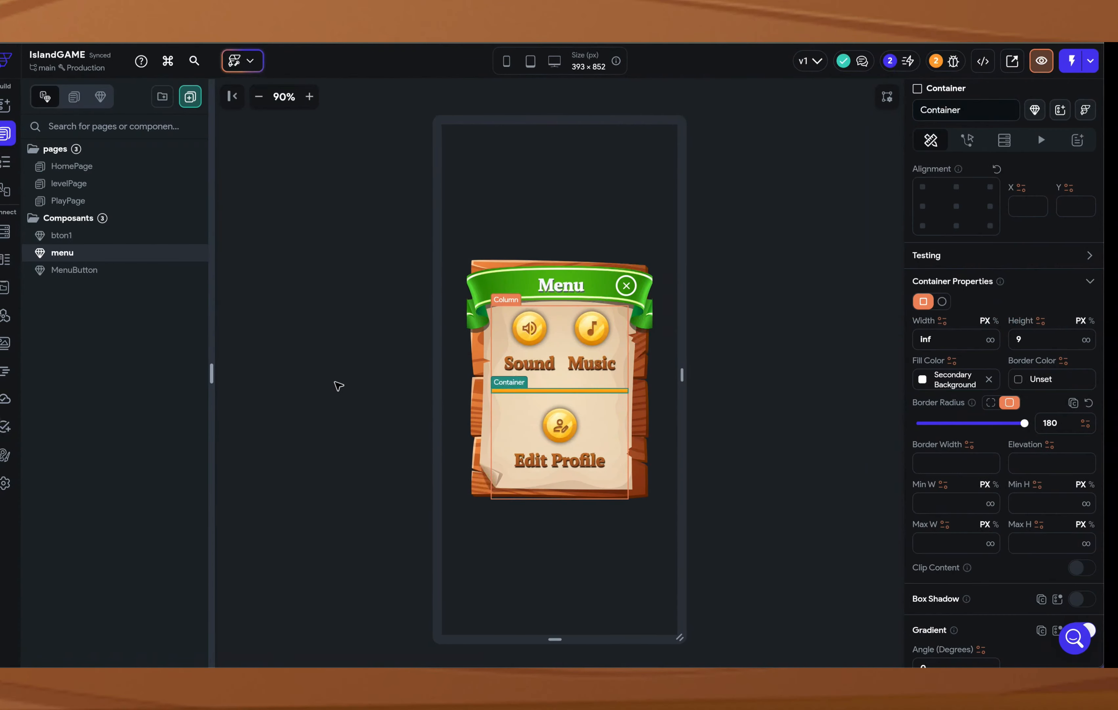
key(ctrl+Right)
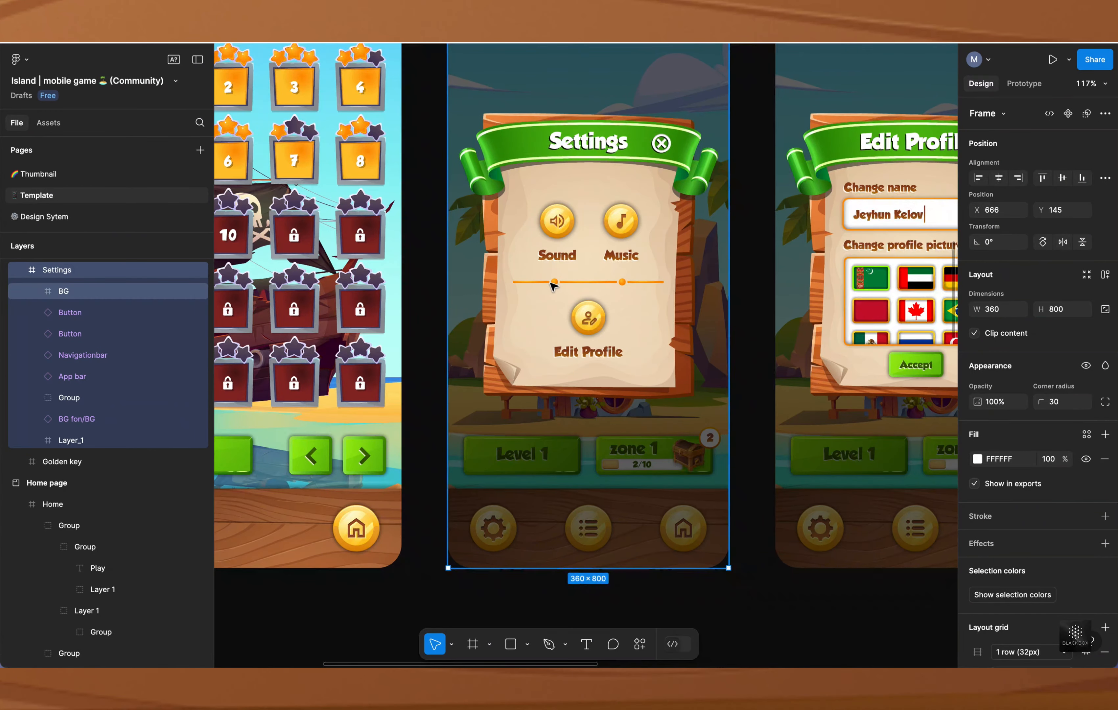
Step: View the stops of the Settings Pop Up's orange linear gradient, and compare them with the divider Container's gradient colors in FlutterFlow
click(611, 291)
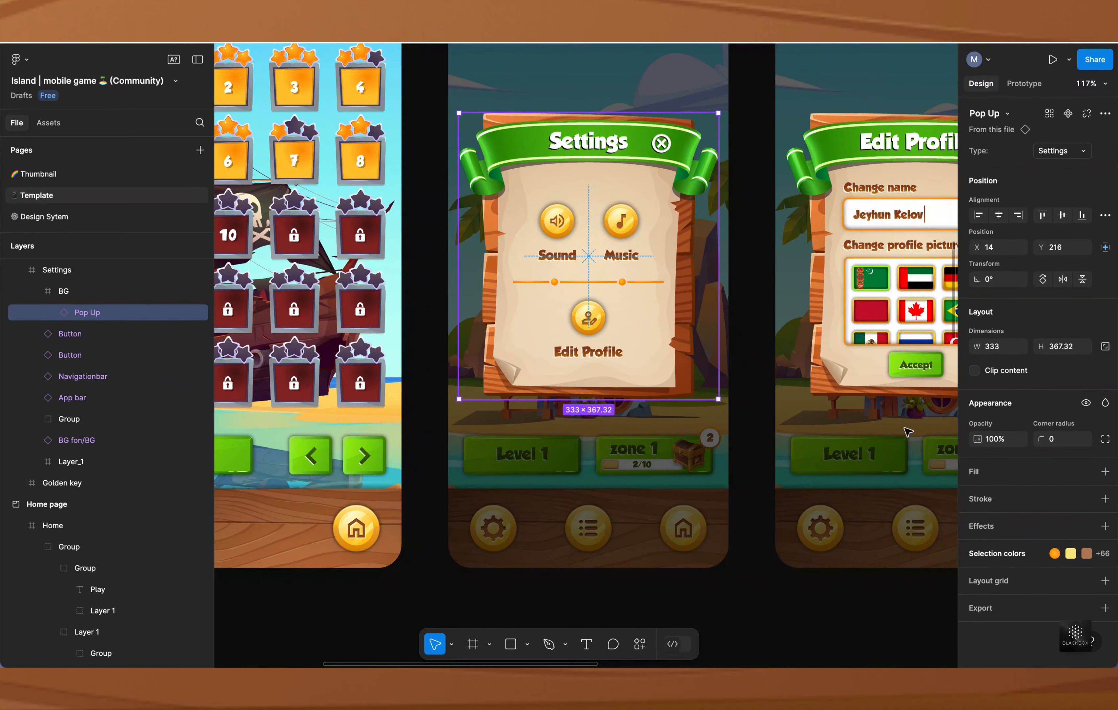
click(1004, 558)
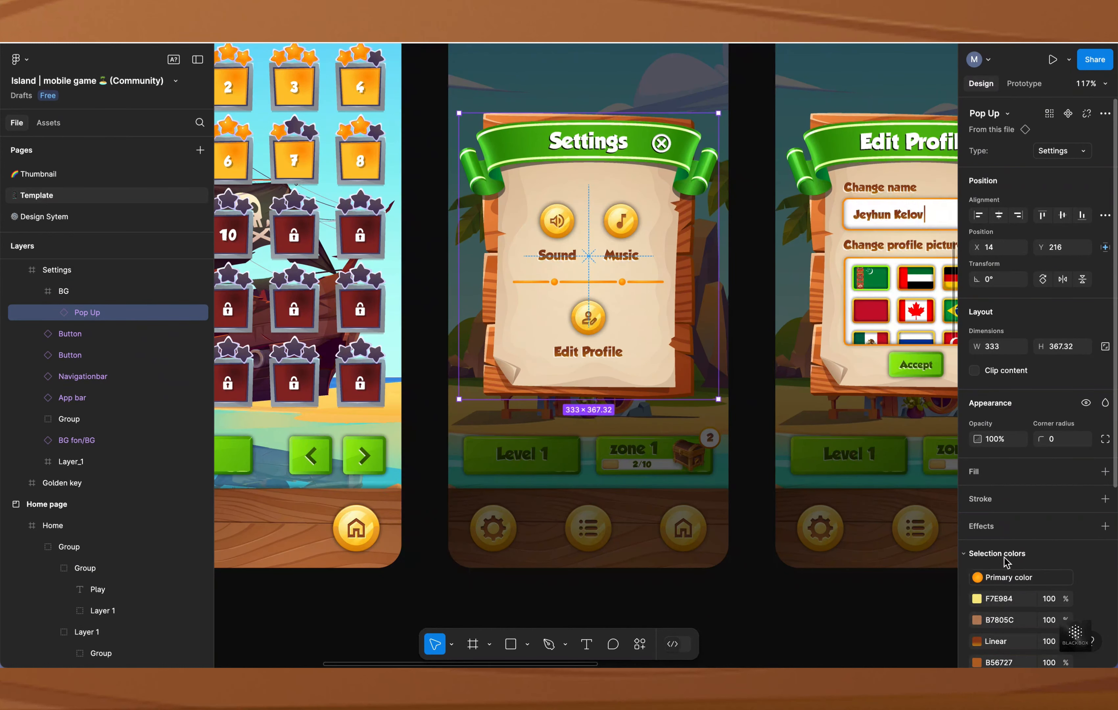
scroll(1006, 560, down, 5)
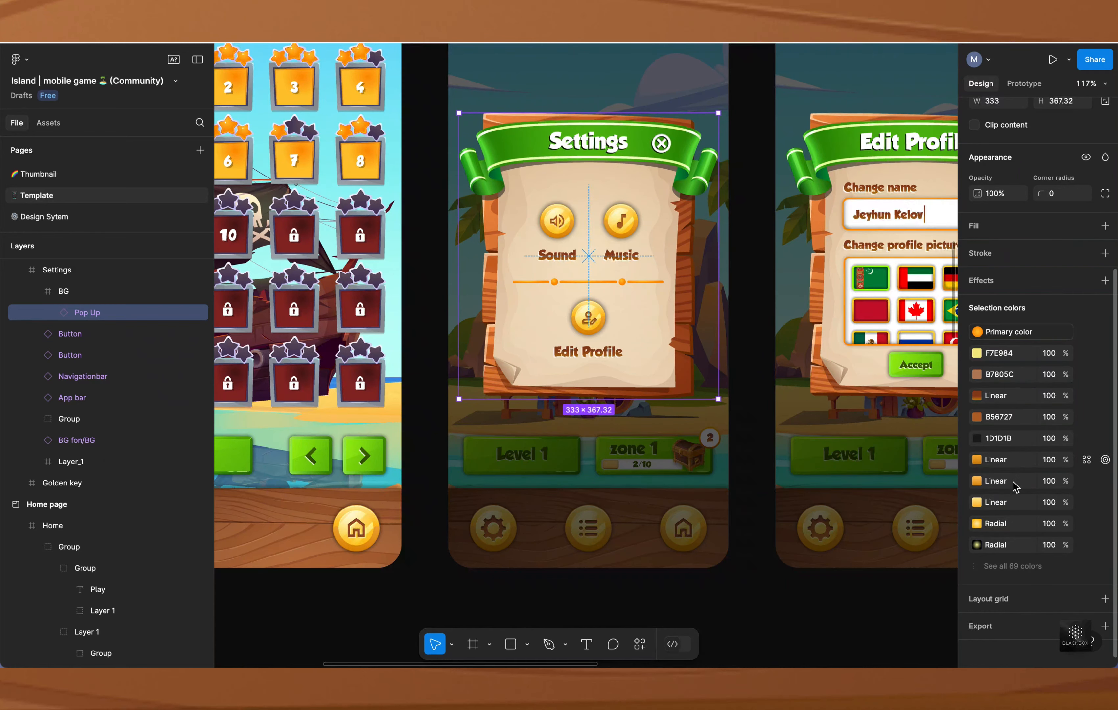
click(1018, 462)
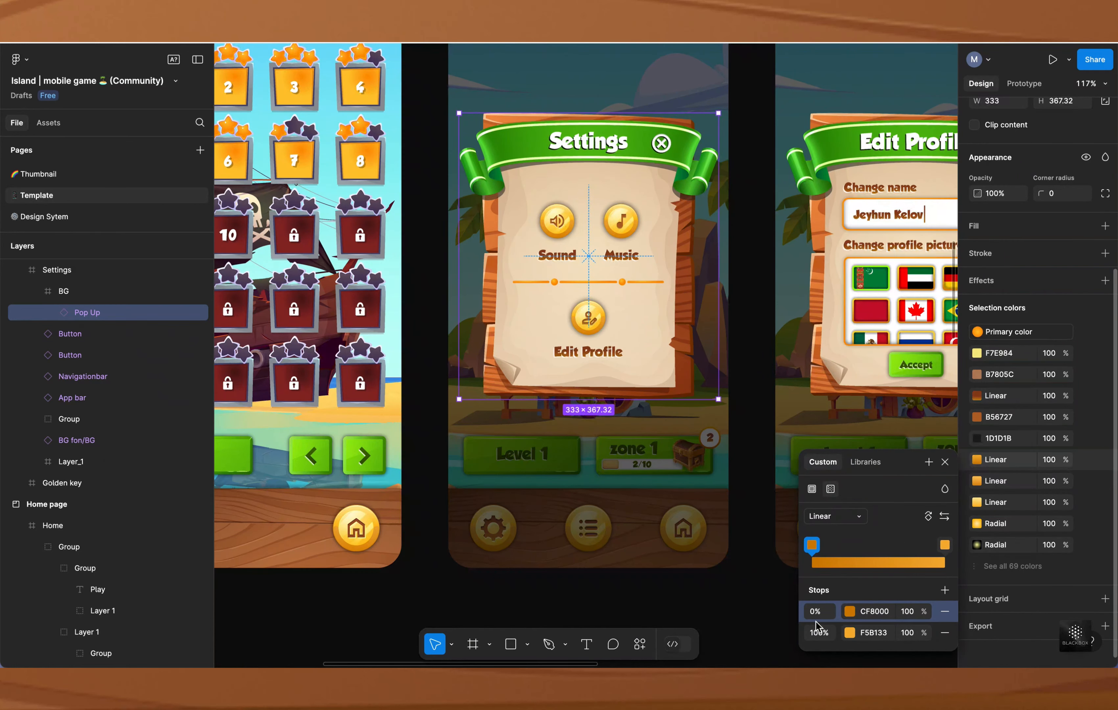
key(ctrl+Left)
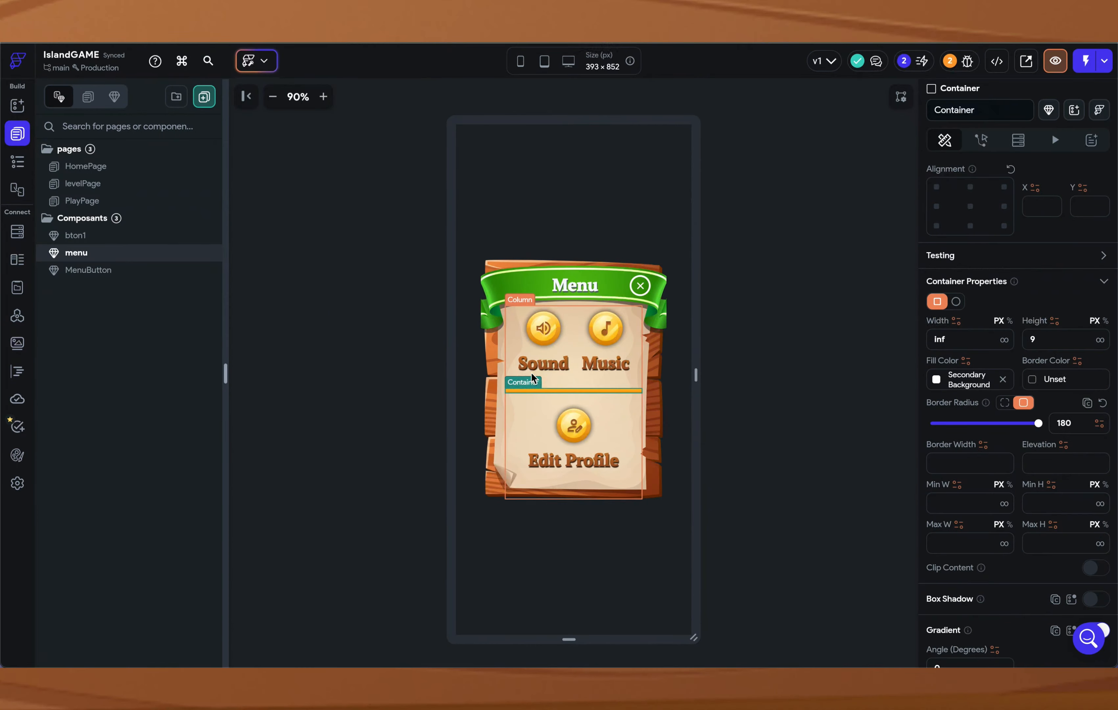
scroll(1051, 469, down, 10)
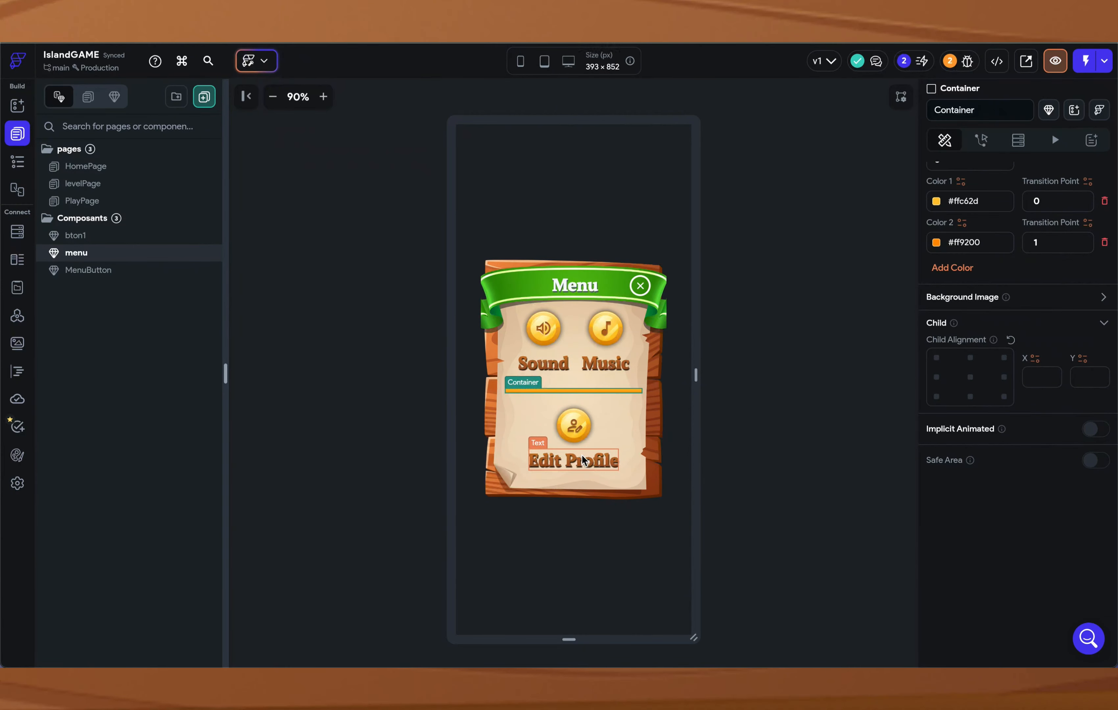
Step: Inspect the menu's close IconButton style and icon properties, and compare the button with the one on the Figma Settings pop-up
click(640, 286)
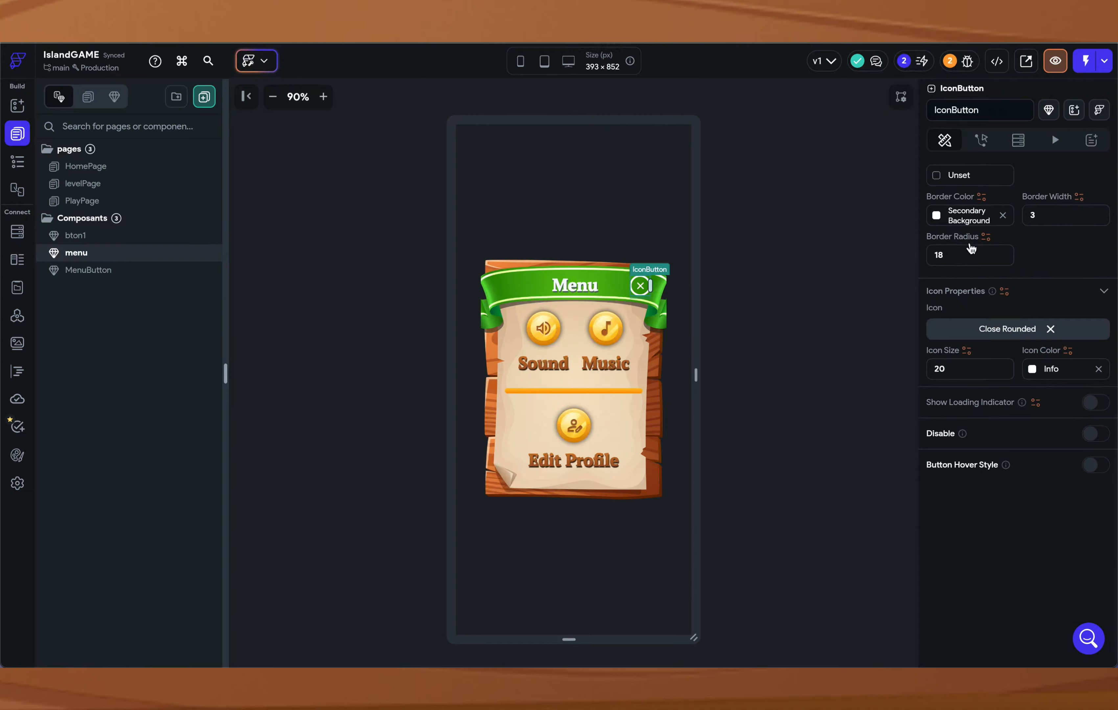
scroll(970, 249, up, 5)
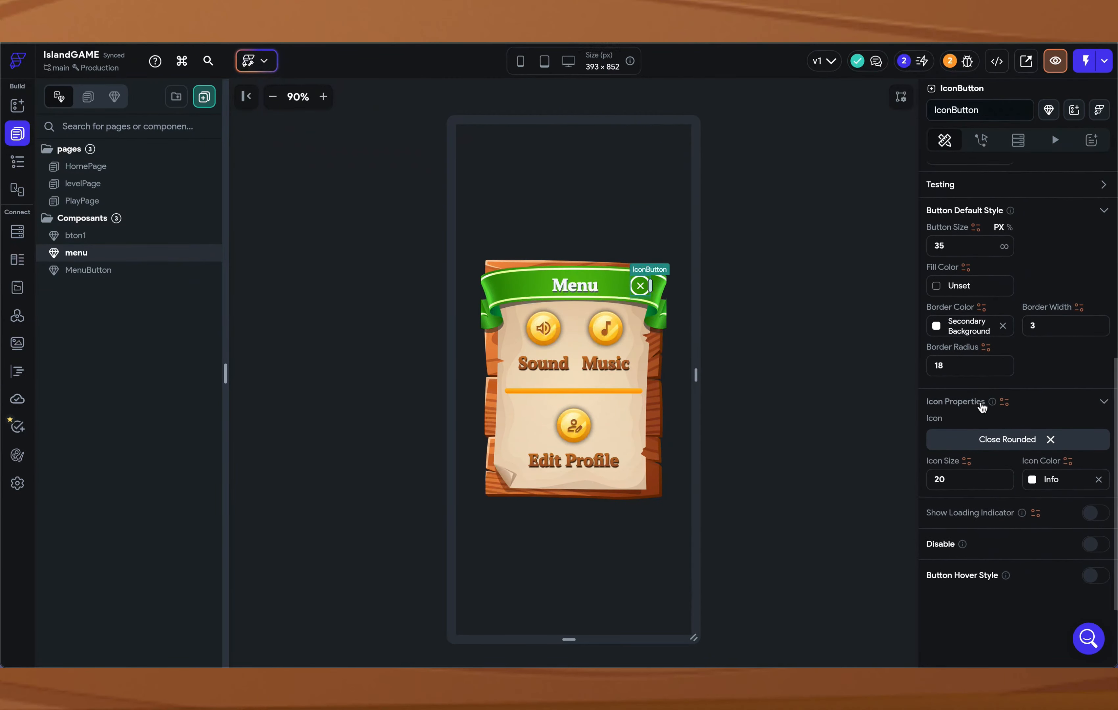
scroll(982, 405, up, 4)
key(ctrl+Right)
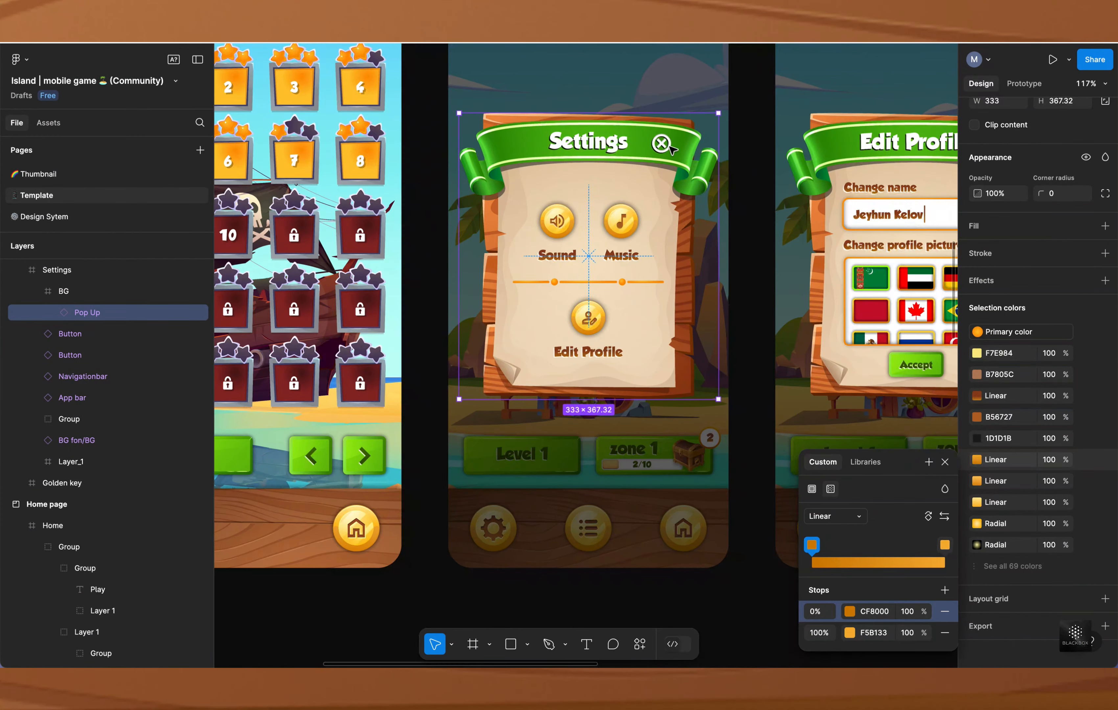
key(ctrl+Left)
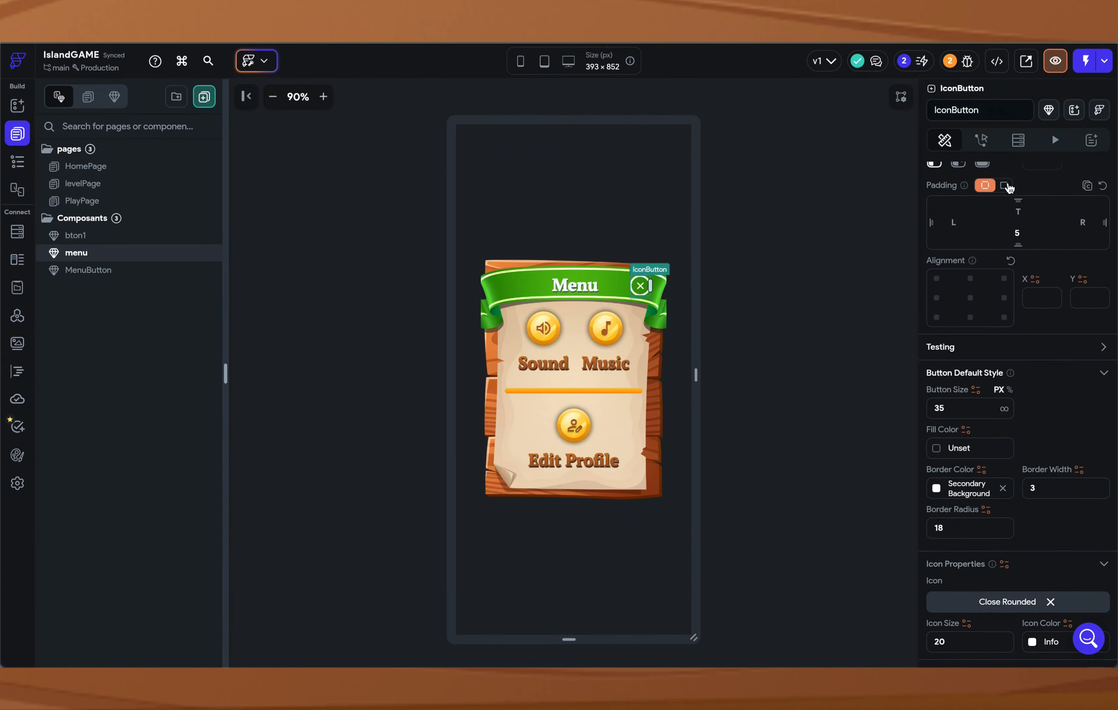
Step: Check the close IconButton's On Tap action, and view the menu component's widget tree
click(984, 145)
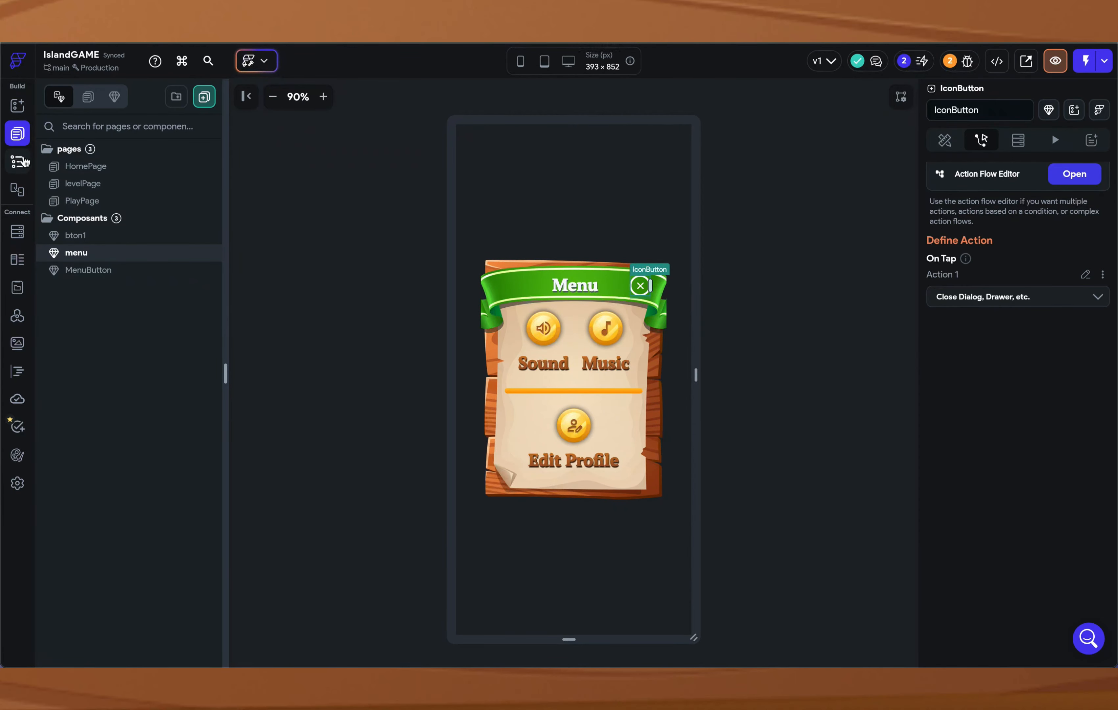
click(17, 161)
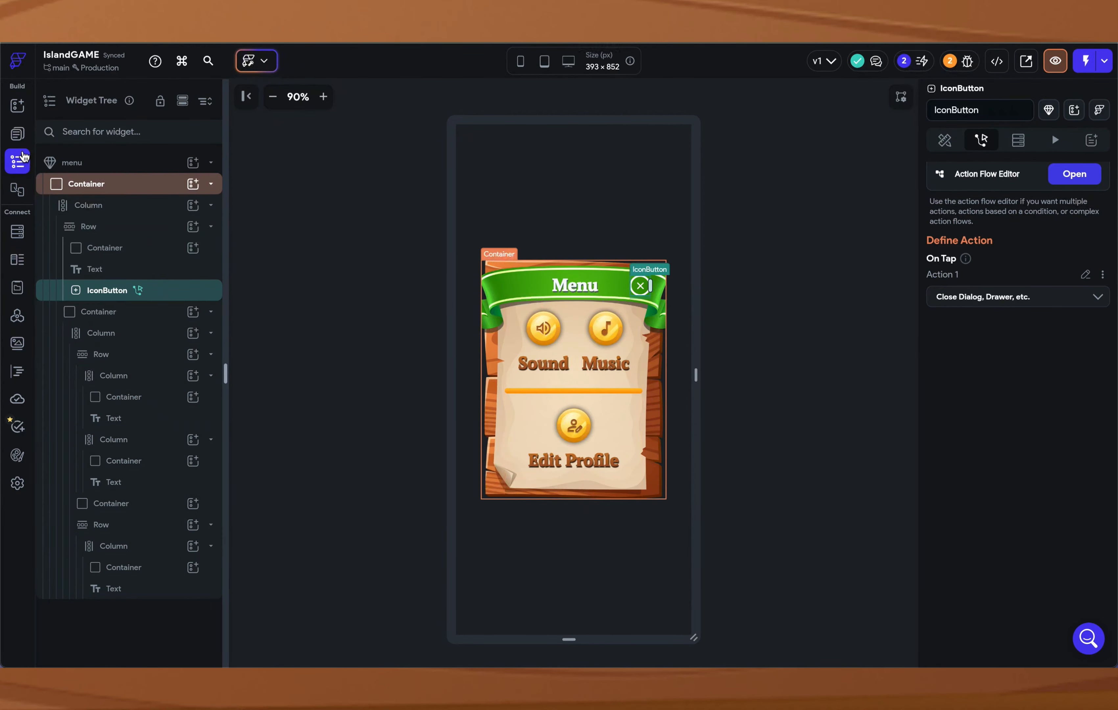
click(17, 134)
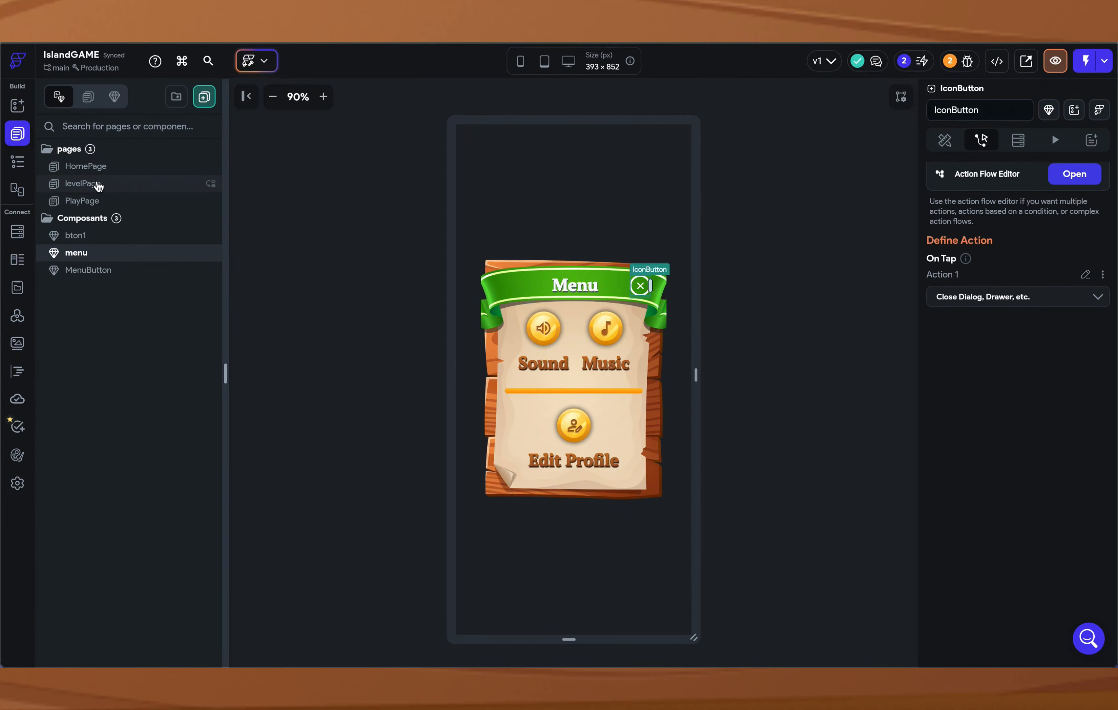
Step: Open levelPage and inspect the On Tap Alert Dialog action of the settings CircleImage
click(99, 187)
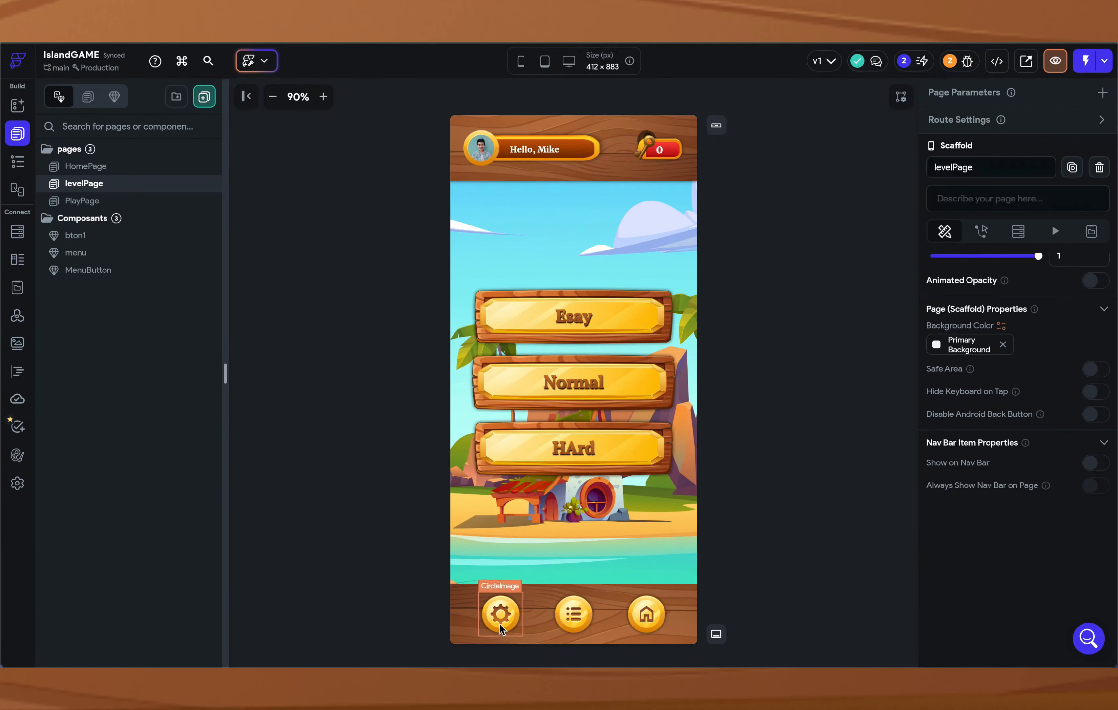
click(501, 625)
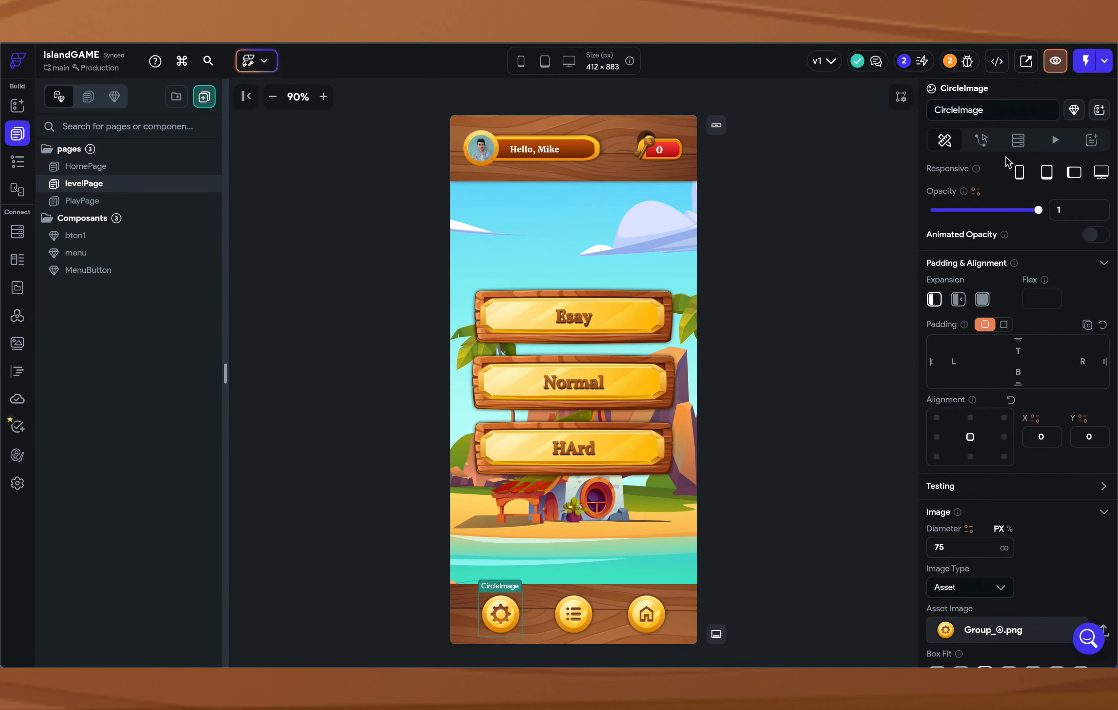
click(985, 139)
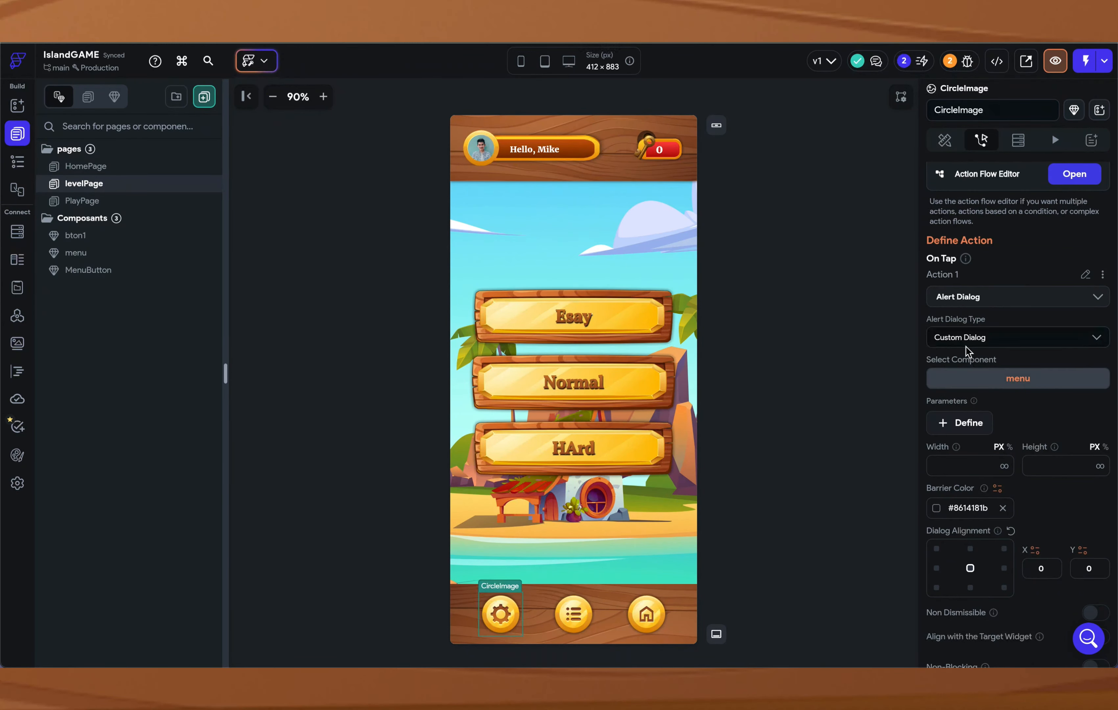
scroll(975, 326, down, 2)
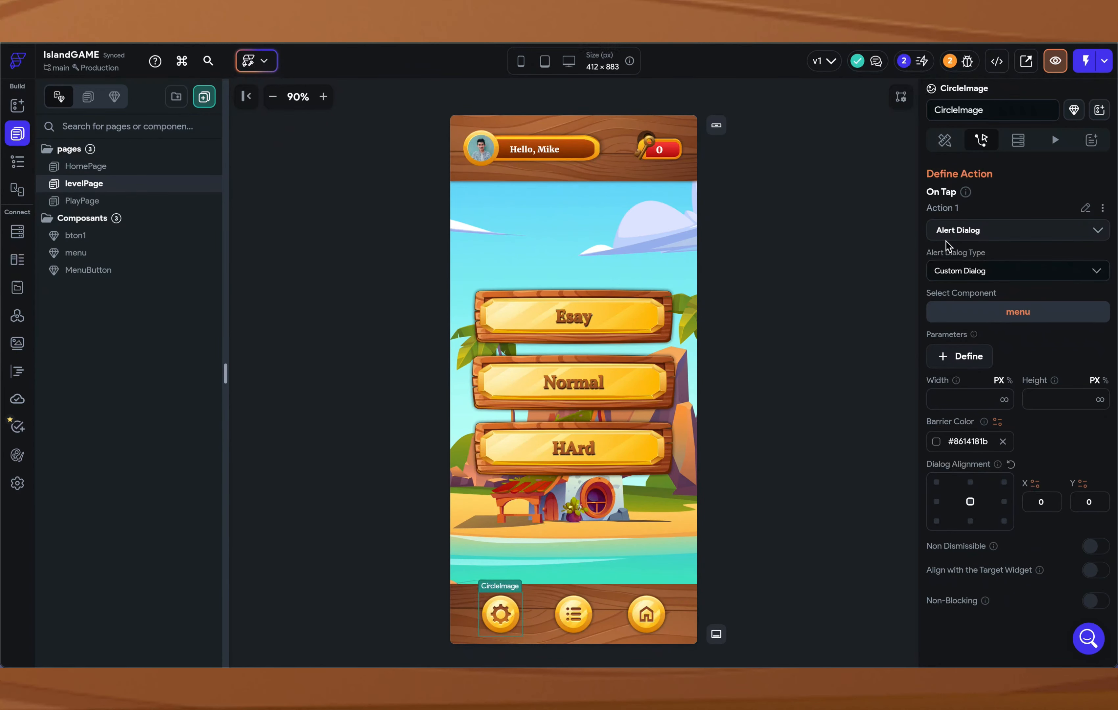
scroll(1006, 268, down, 1)
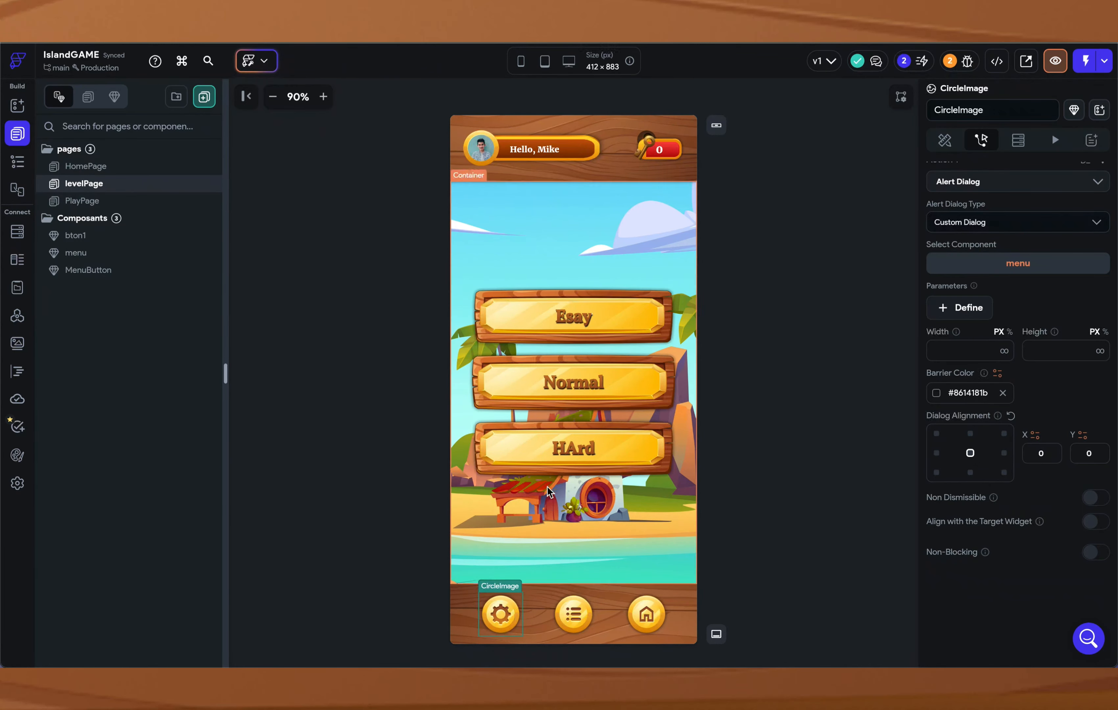
Step: Test the settings button in the app preview by opening the Menu dialog and closing it again
click(307, 33)
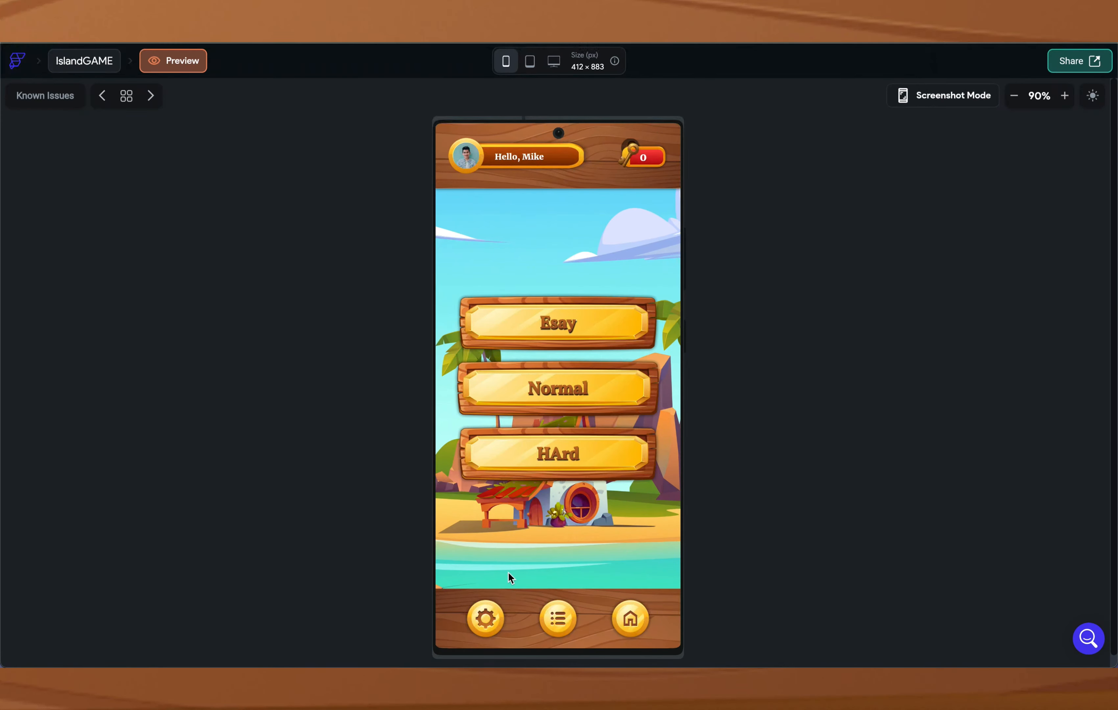
click(486, 624)
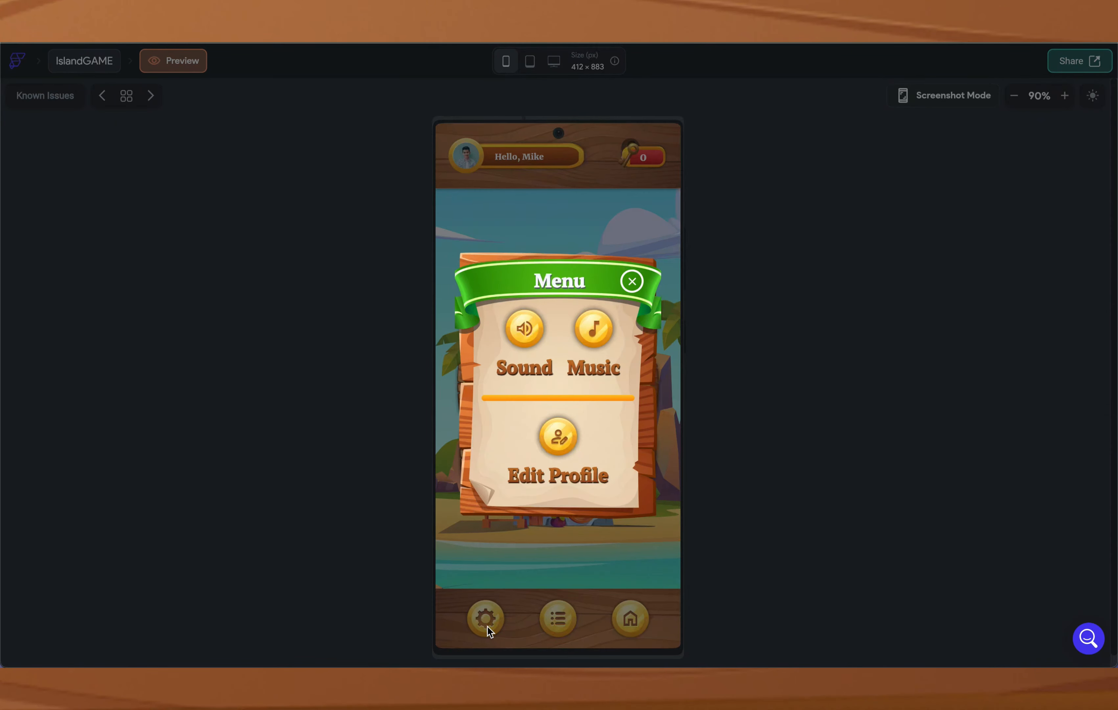
click(632, 282)
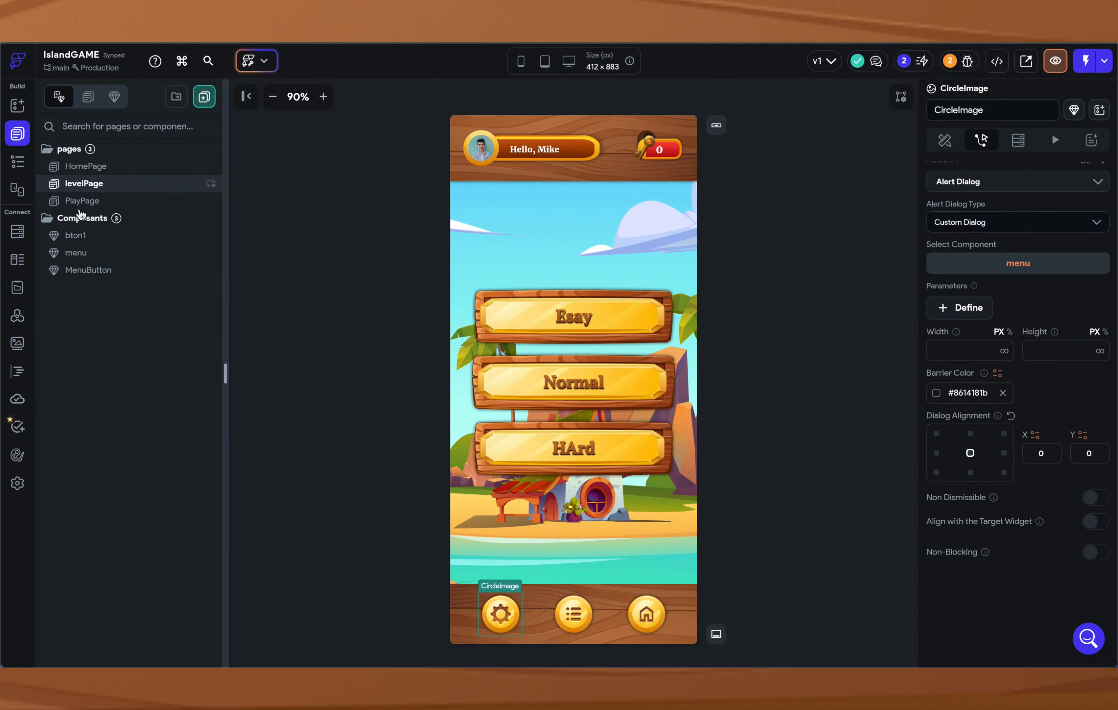
Step: Open PlayPage in the builder, and start the Esay level in the app preview
click(84, 202)
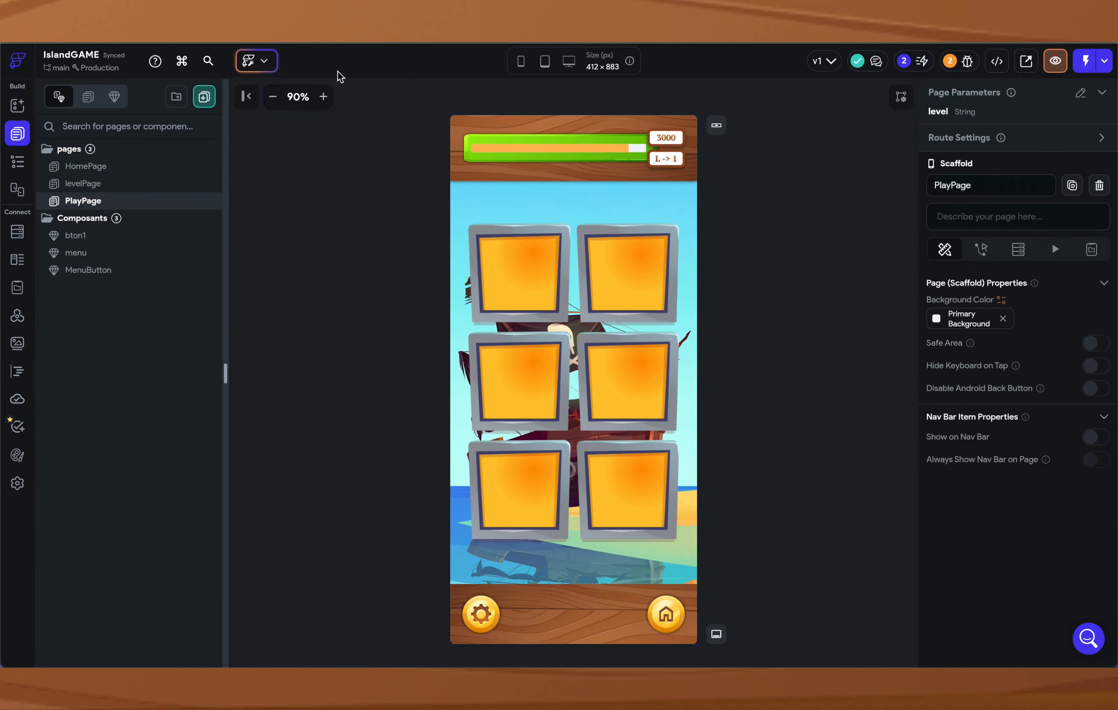
click(310, 18)
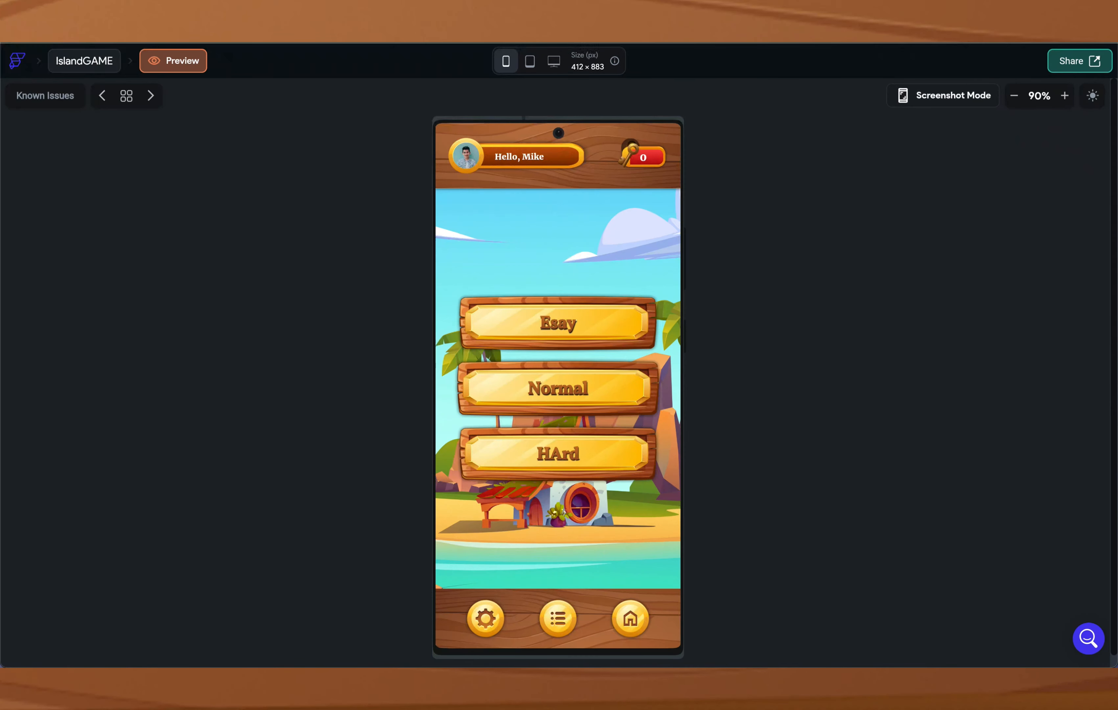
click(583, 323)
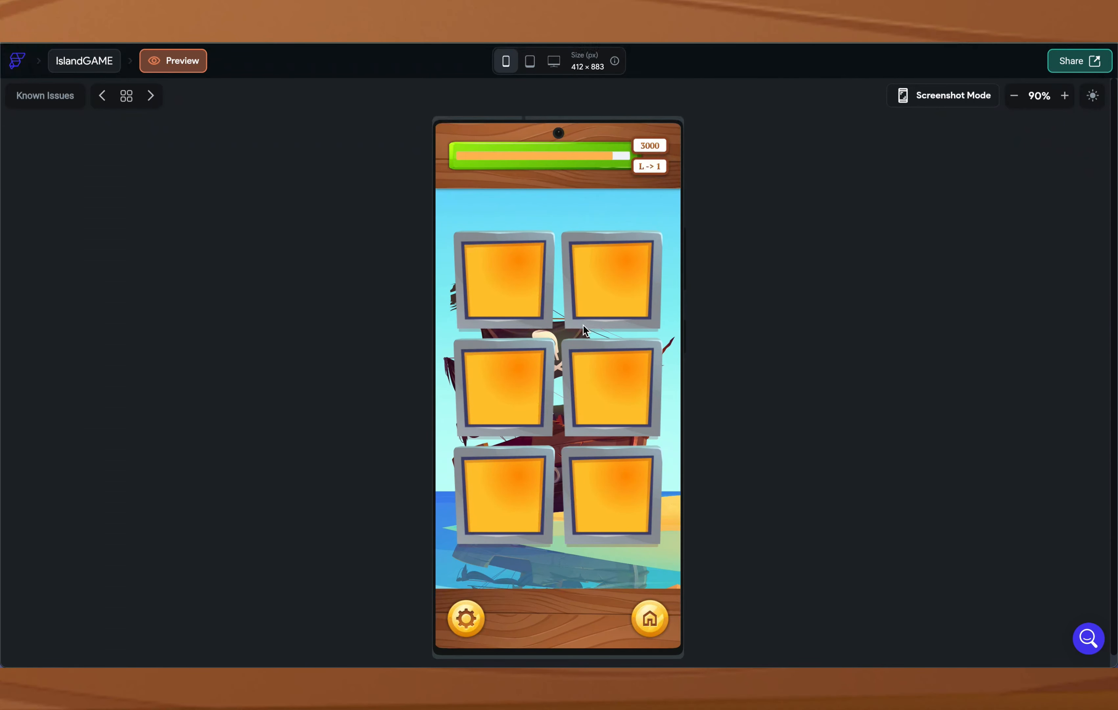